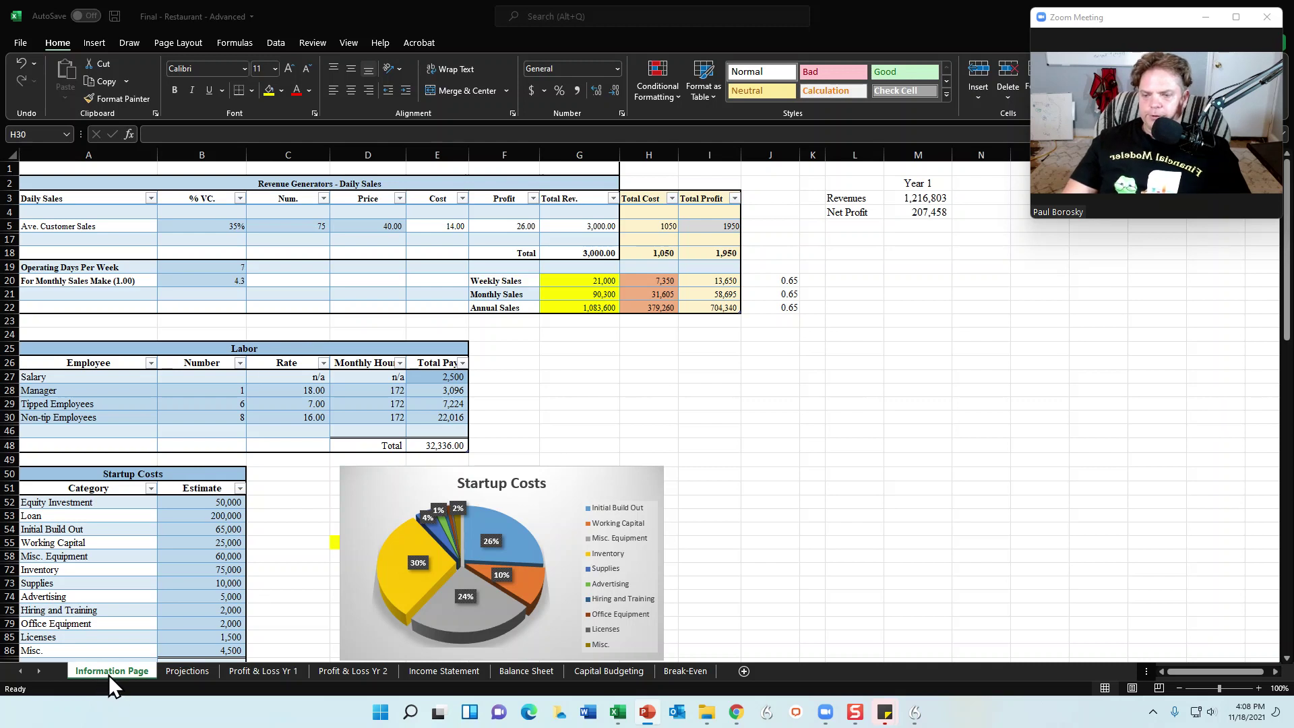
# - Review the projections, both profit and loss years, income statement, balance sheet, capital budgeting and break-even sheets, plus the Information Page inputs
pyautogui.click(183, 673)
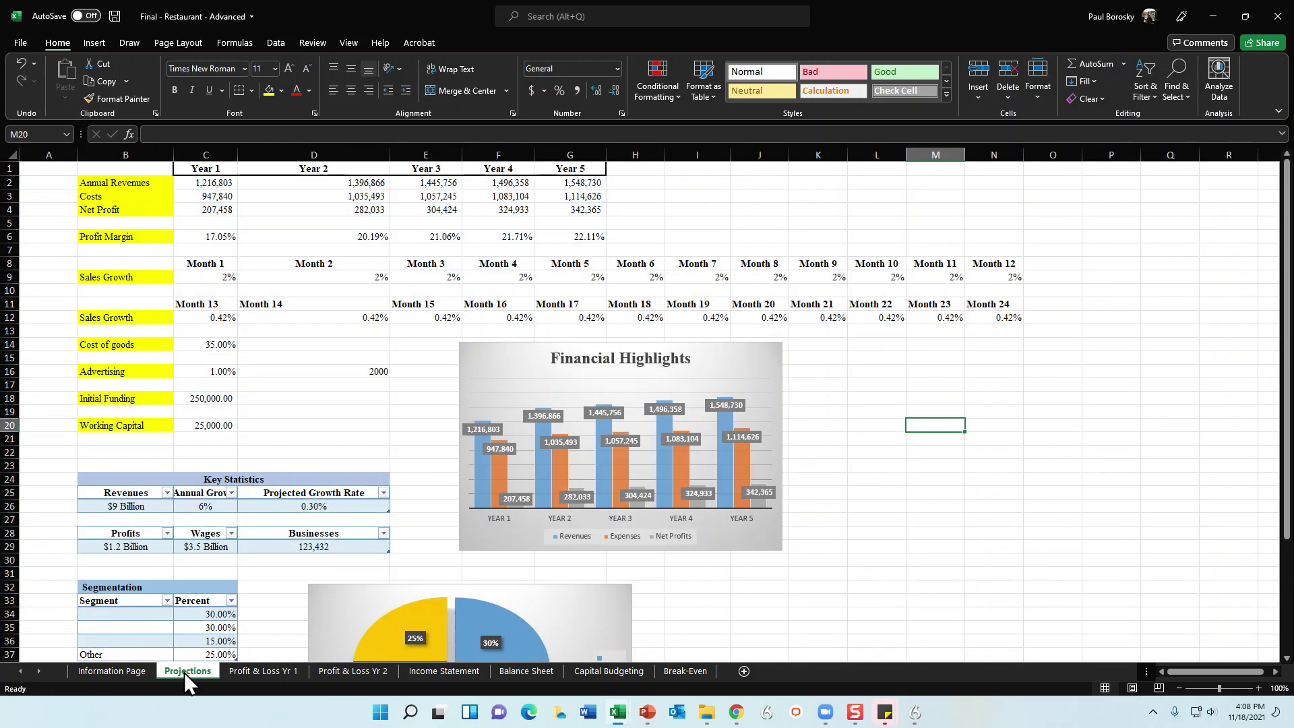
pyautogui.click(263, 673)
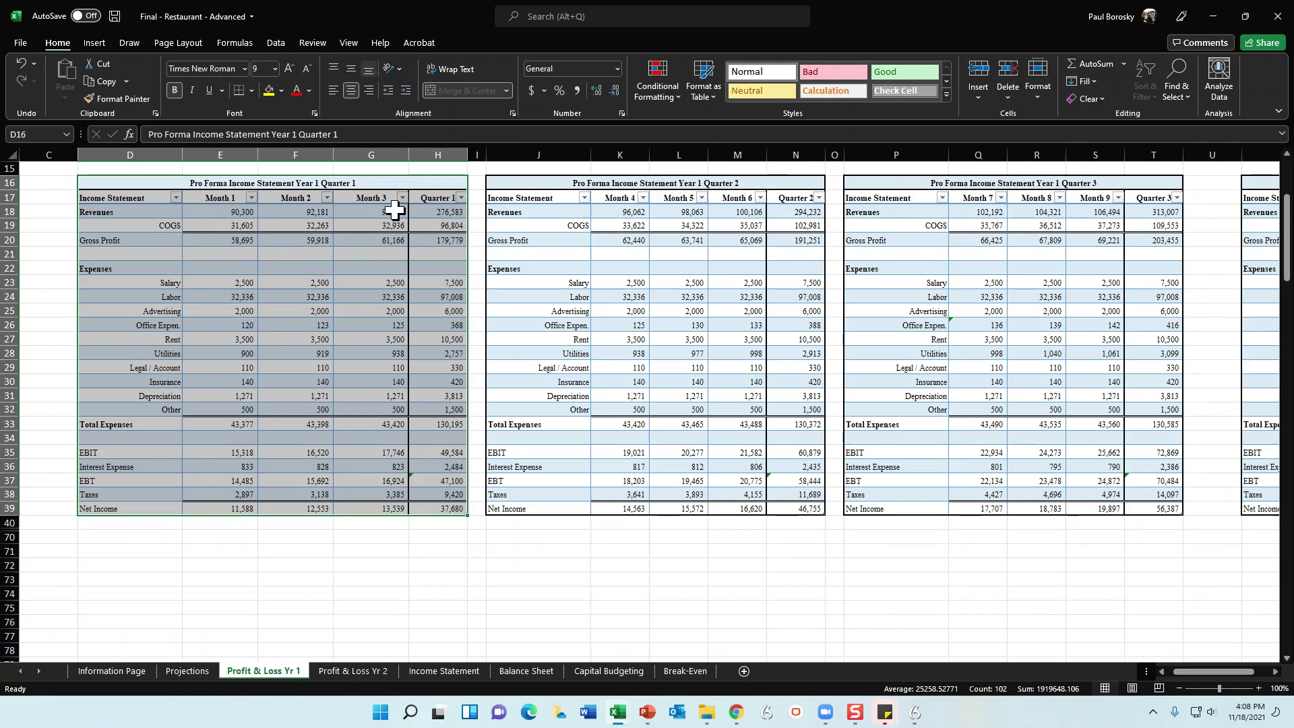
pyautogui.click(350, 671)
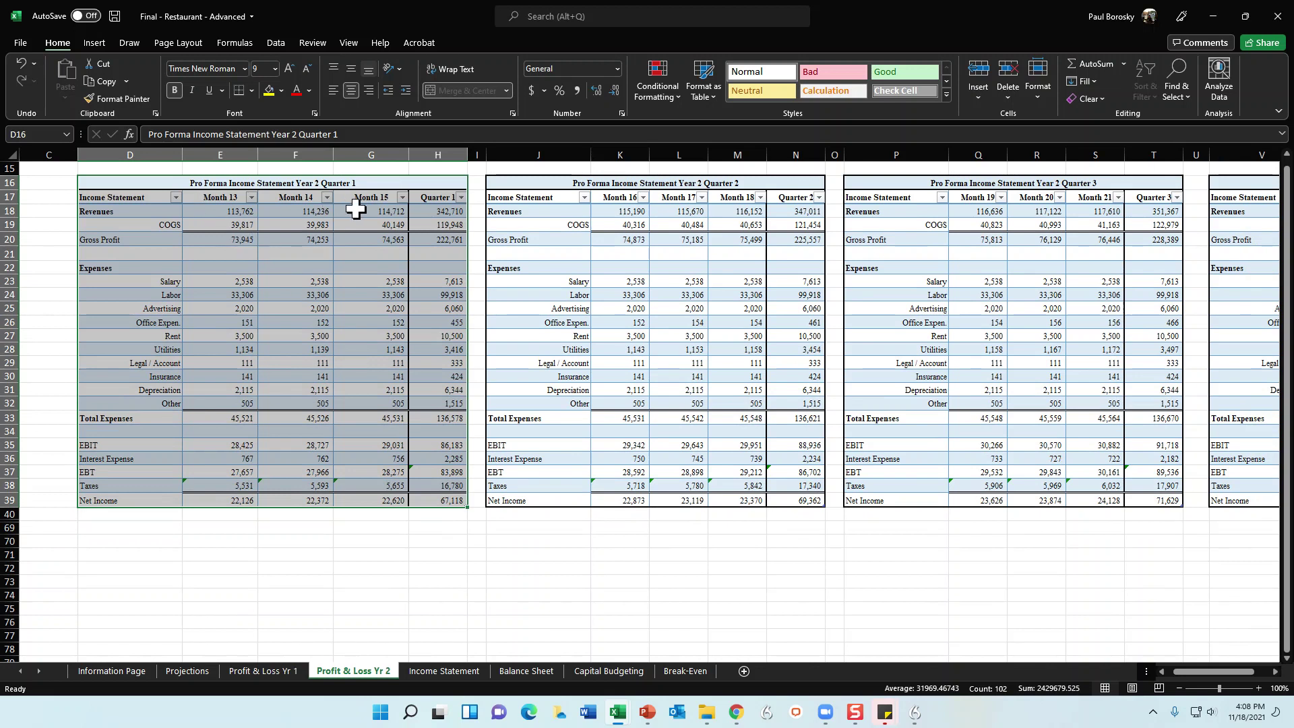
pyautogui.click(447, 671)
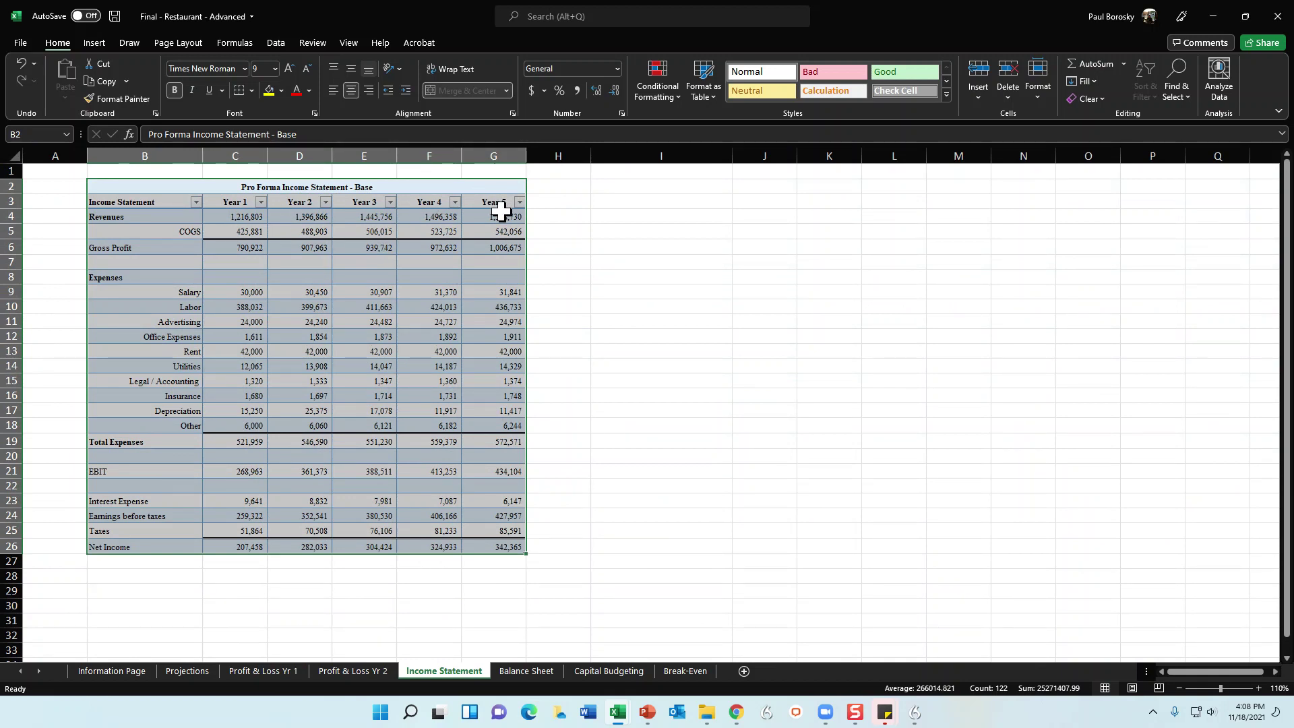
pyautogui.click(526, 671)
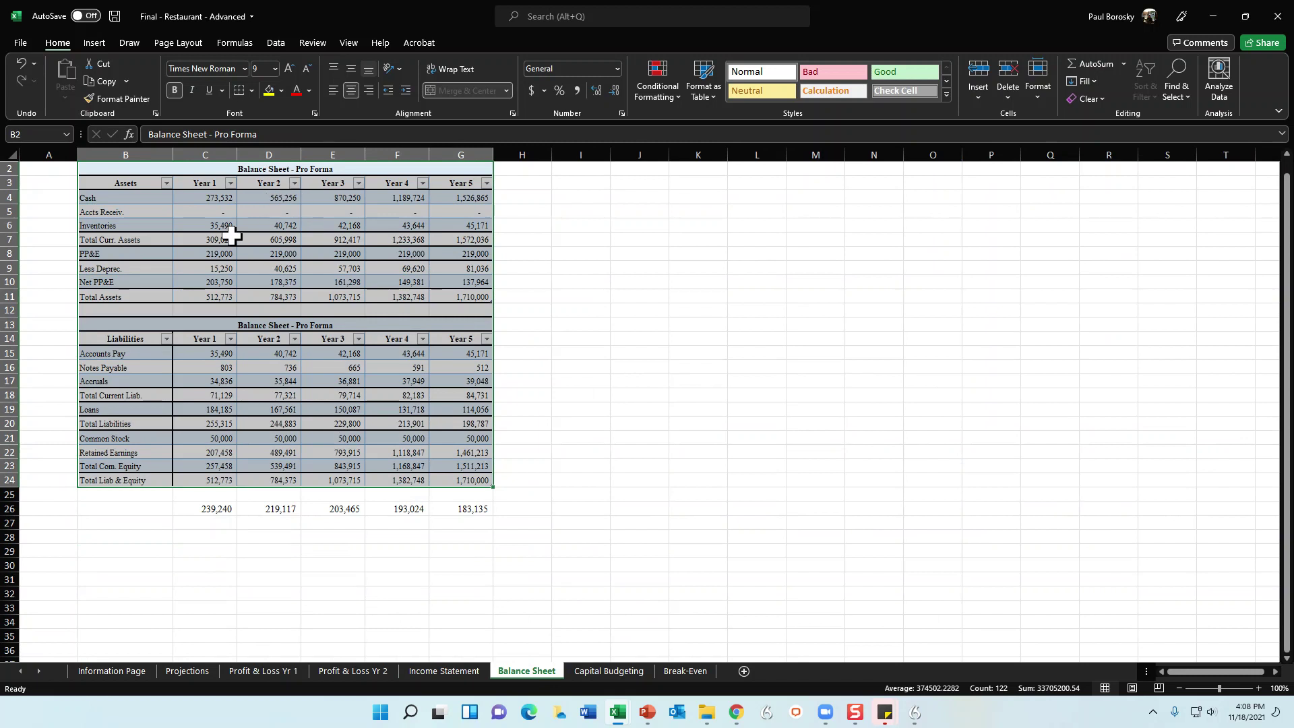
pyautogui.click(610, 673)
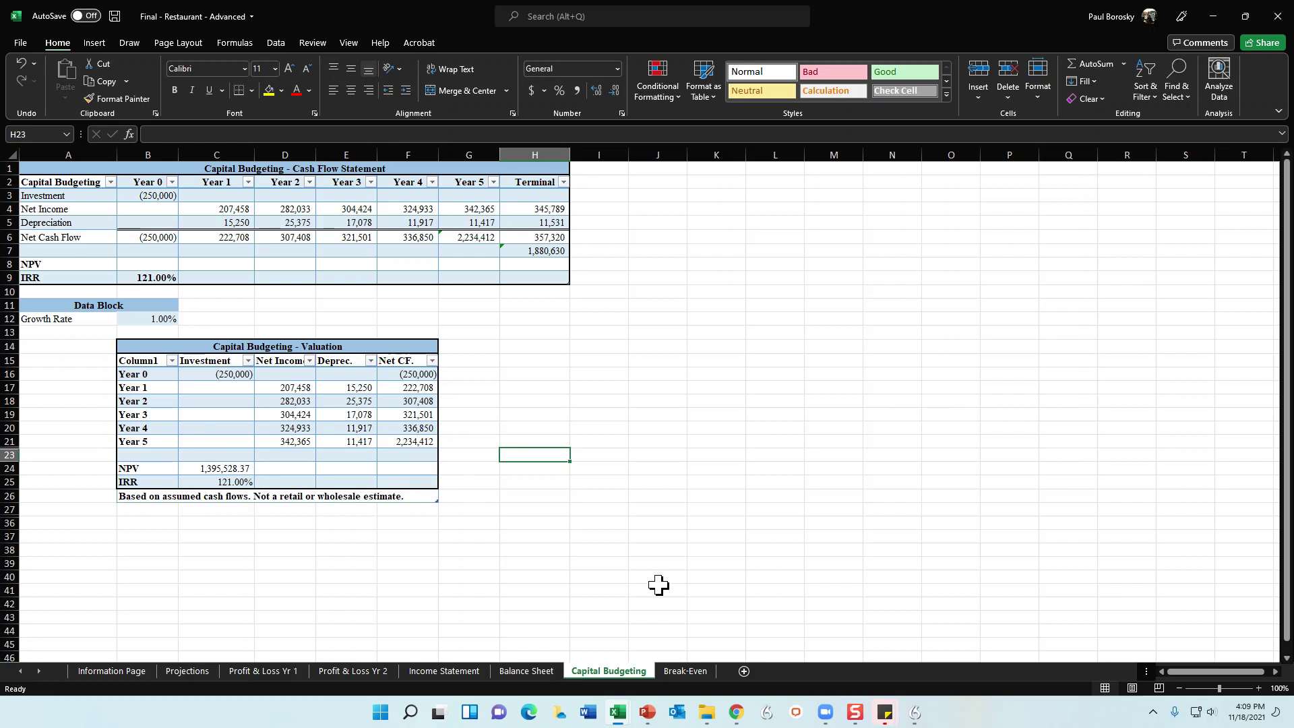
pyautogui.click(687, 670)
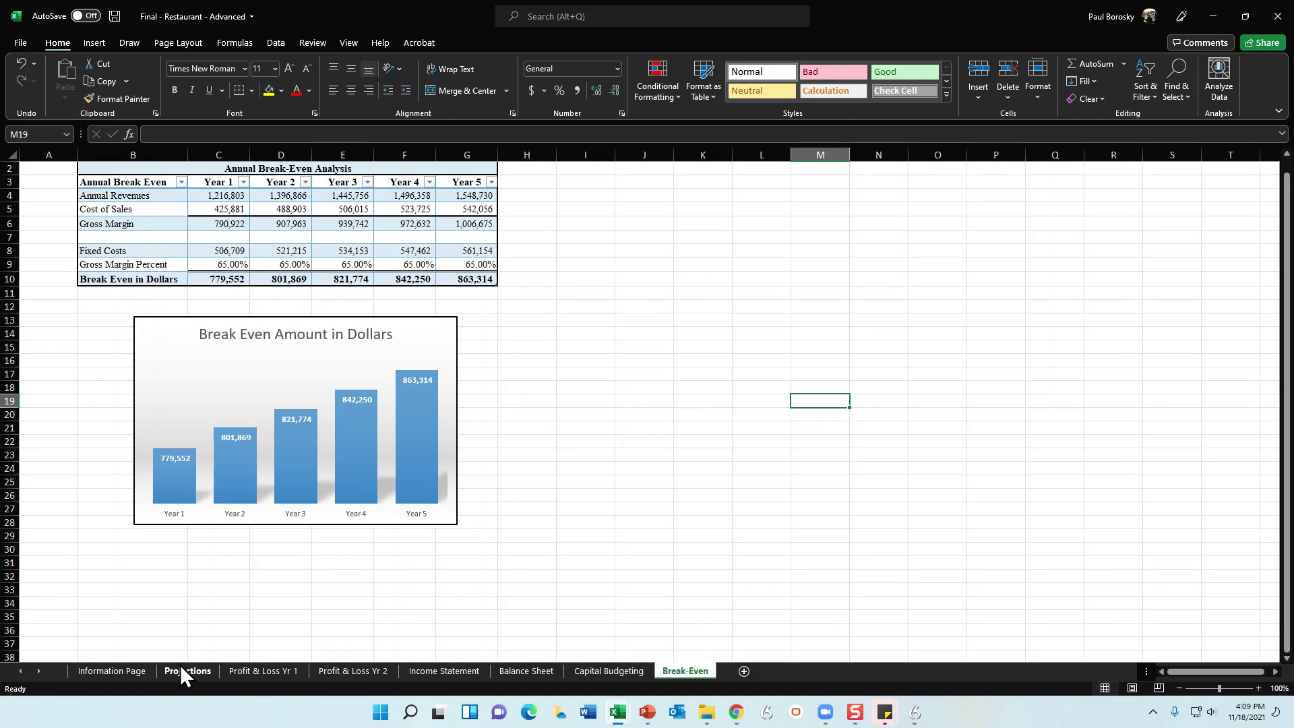
pyautogui.click(125, 672)
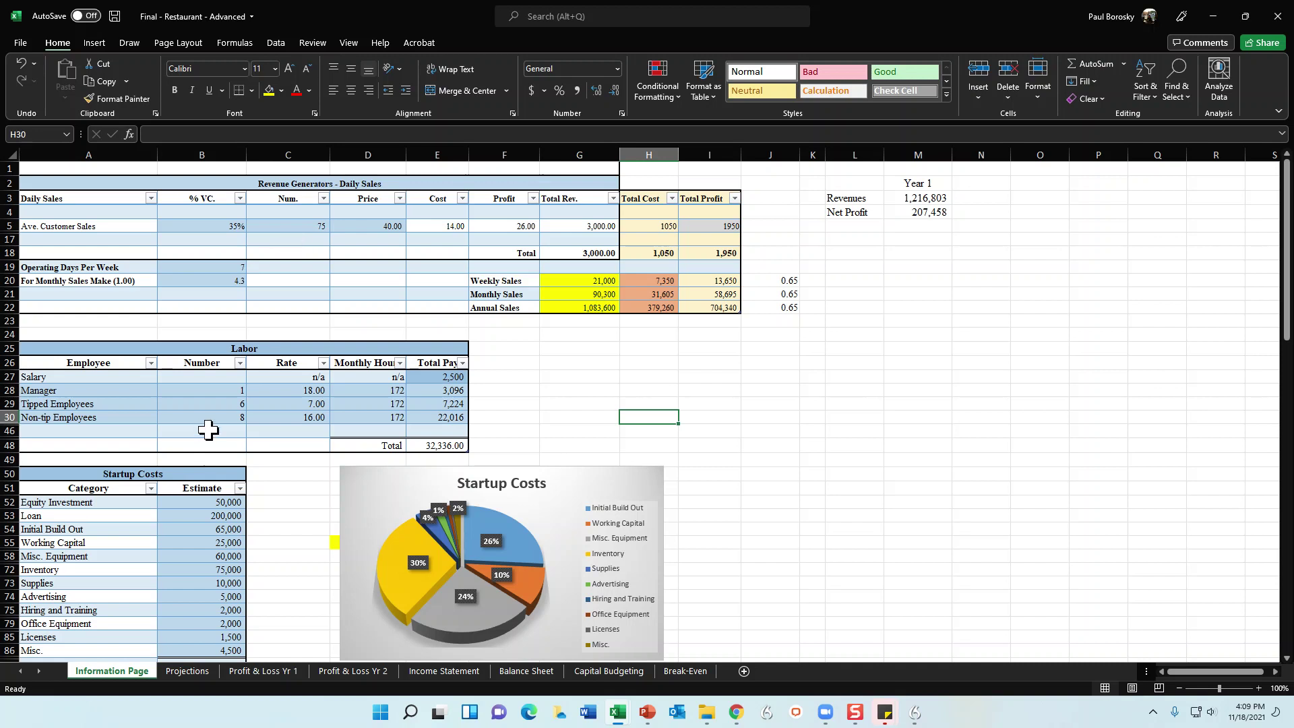
pyautogui.scroll(-11, 202, 421)
pyautogui.scroll(11, 189, 496)
# - Set the price for Ave. Customer Sales to 75 in the Daily Sales table
pyautogui.moveTo(41, 213); pyautogui.dragTo(54, 227)
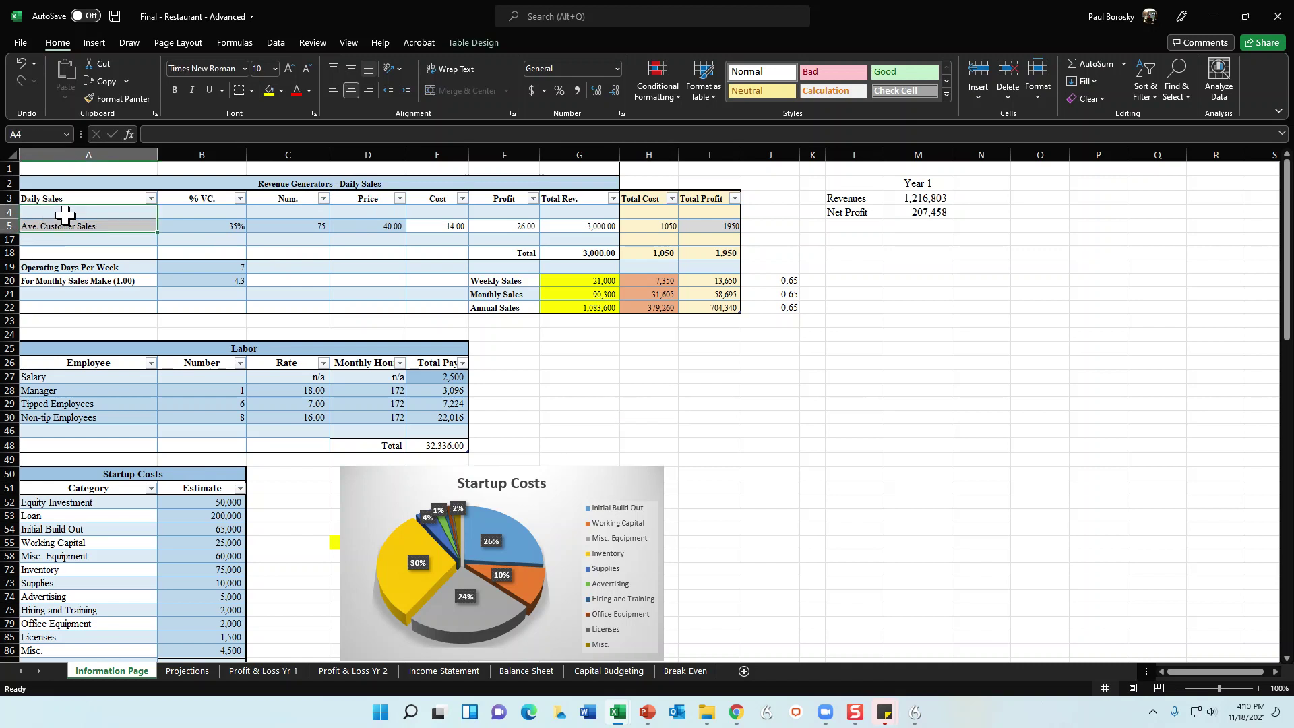
pyautogui.click(118, 226)
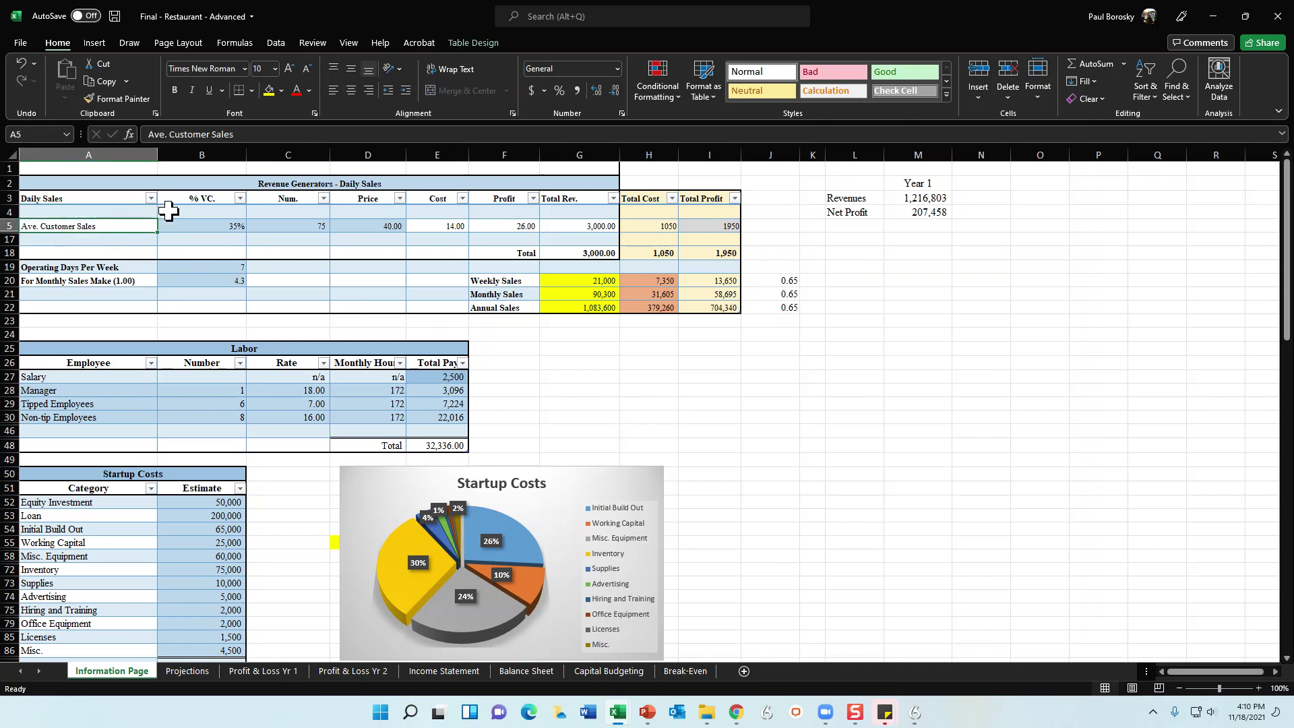
pyautogui.click(312, 224)
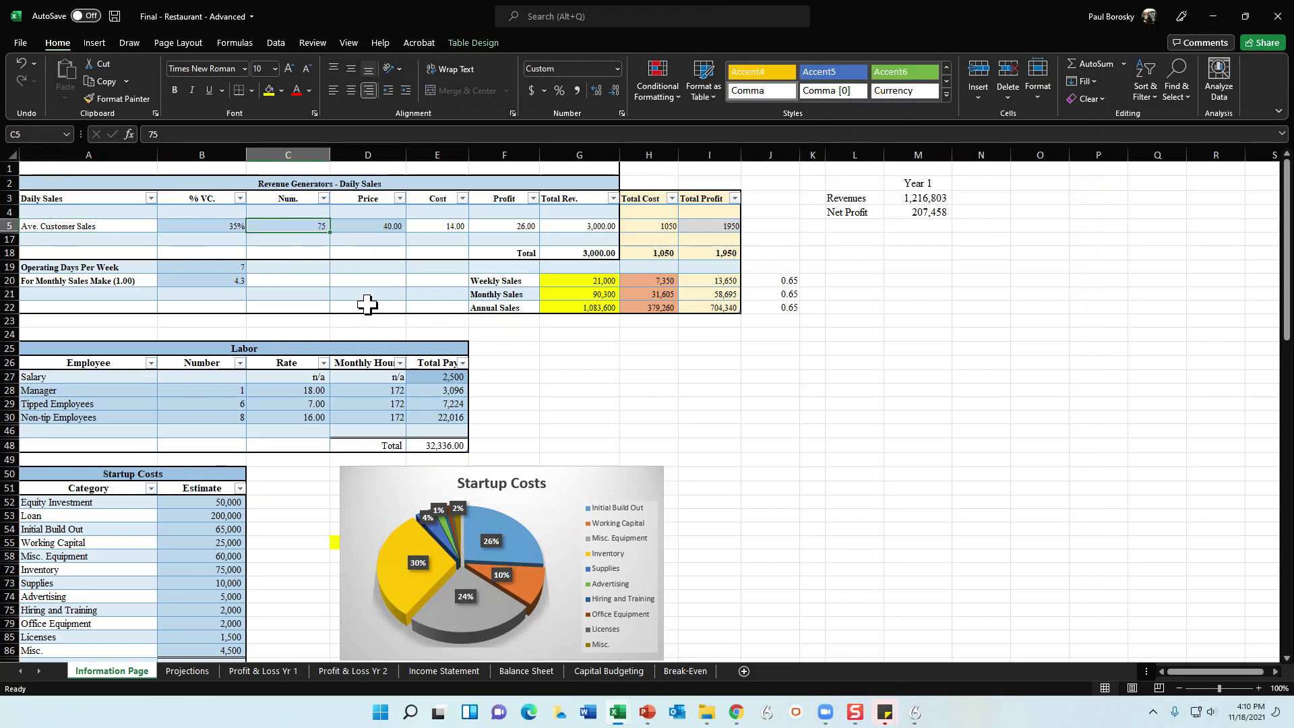
pyautogui.click(222, 228)
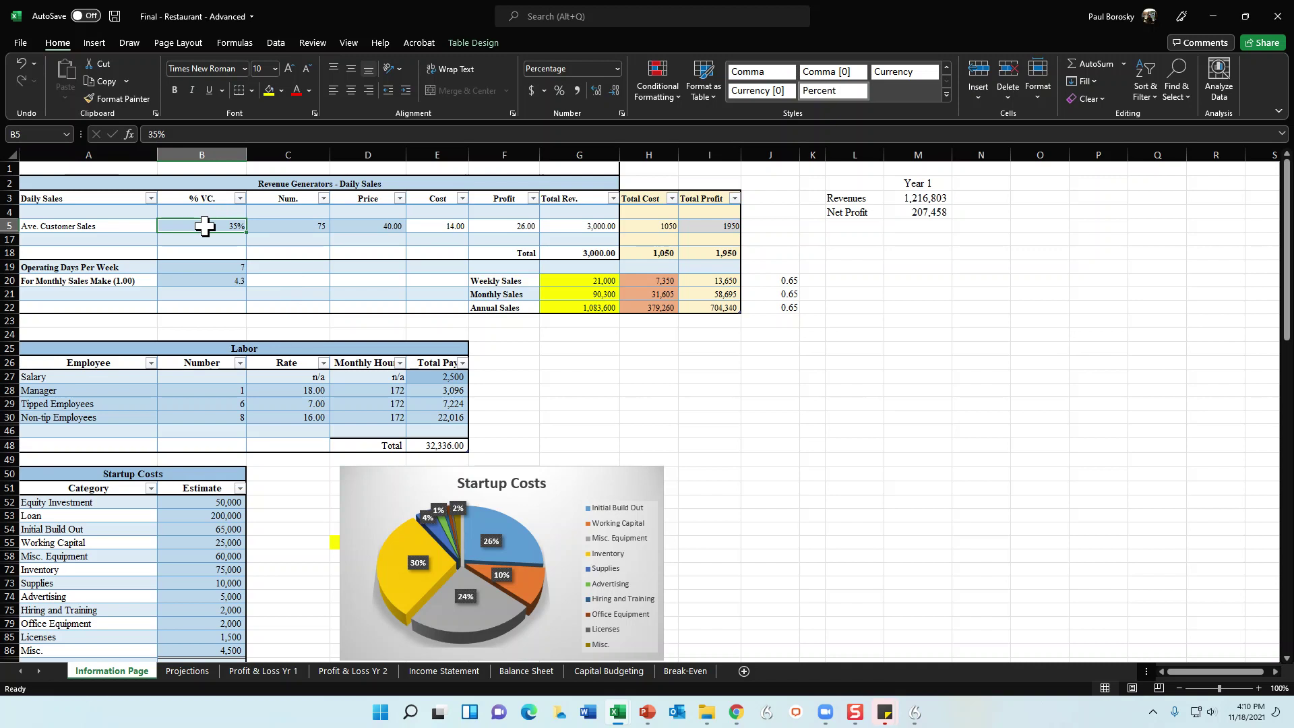
pyautogui.click(378, 226)
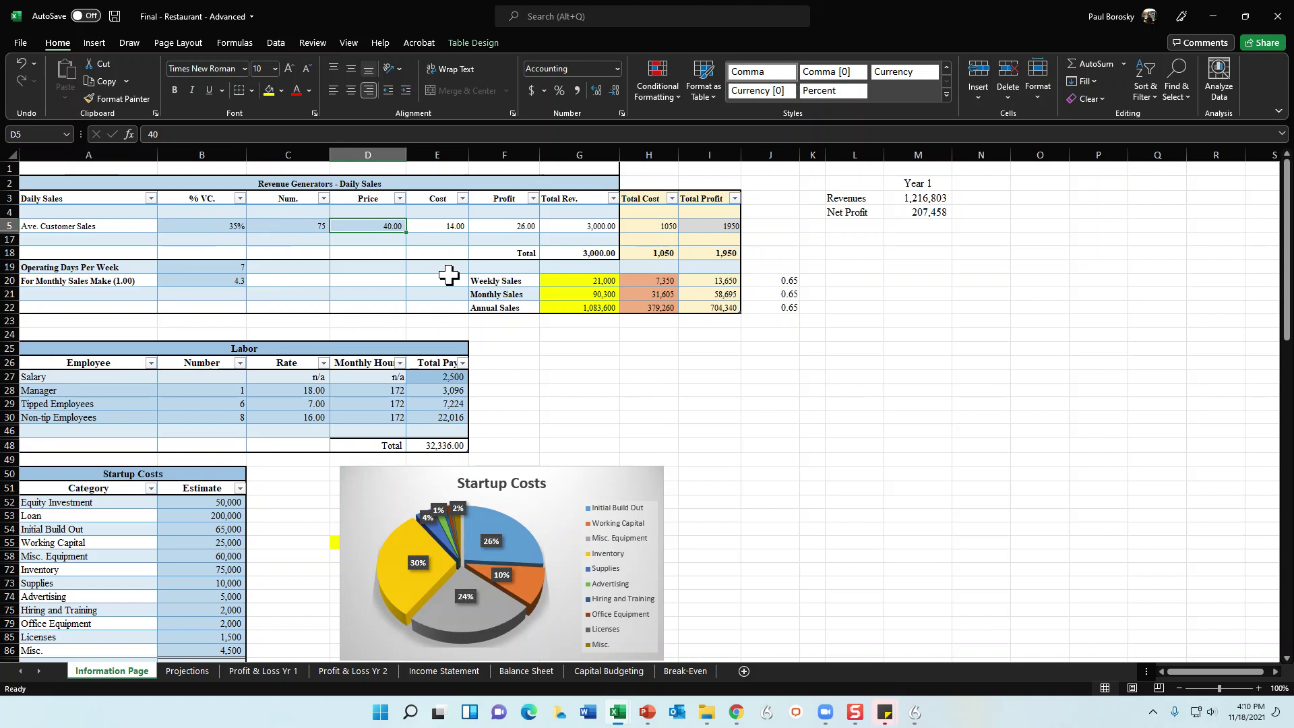
pyautogui.write('75')
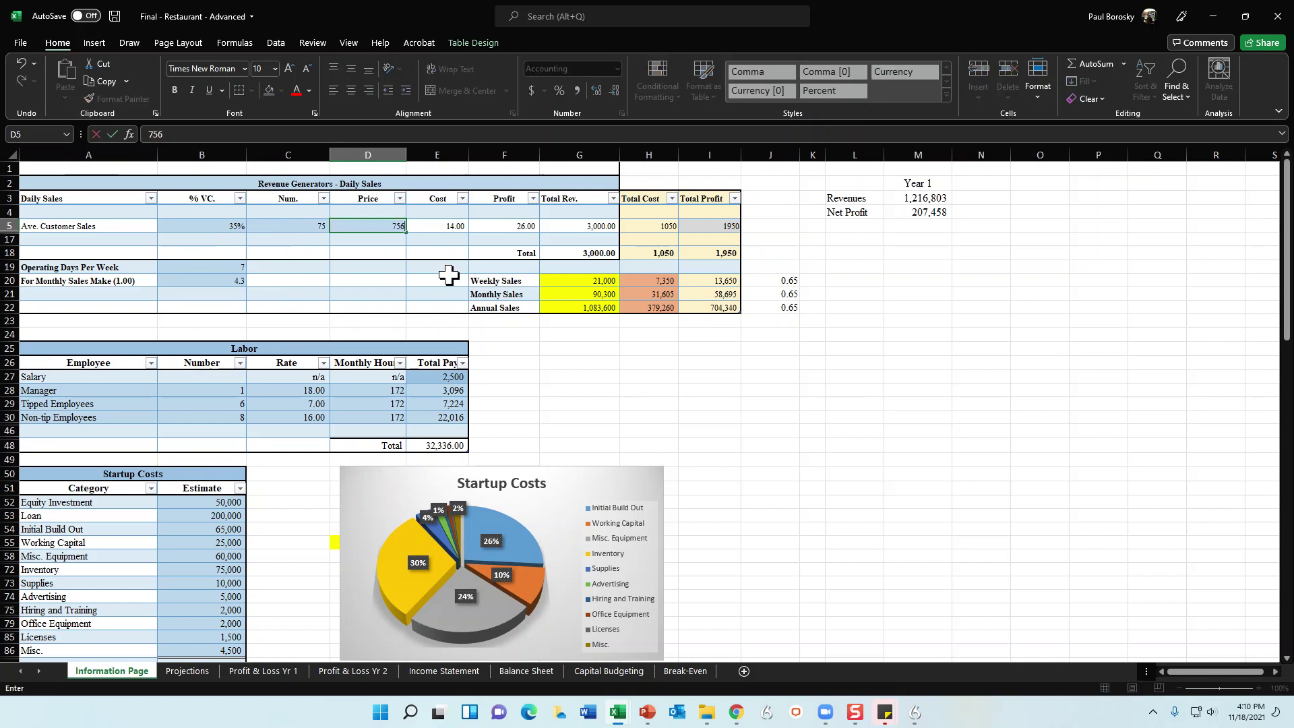
pyautogui.press('Return')
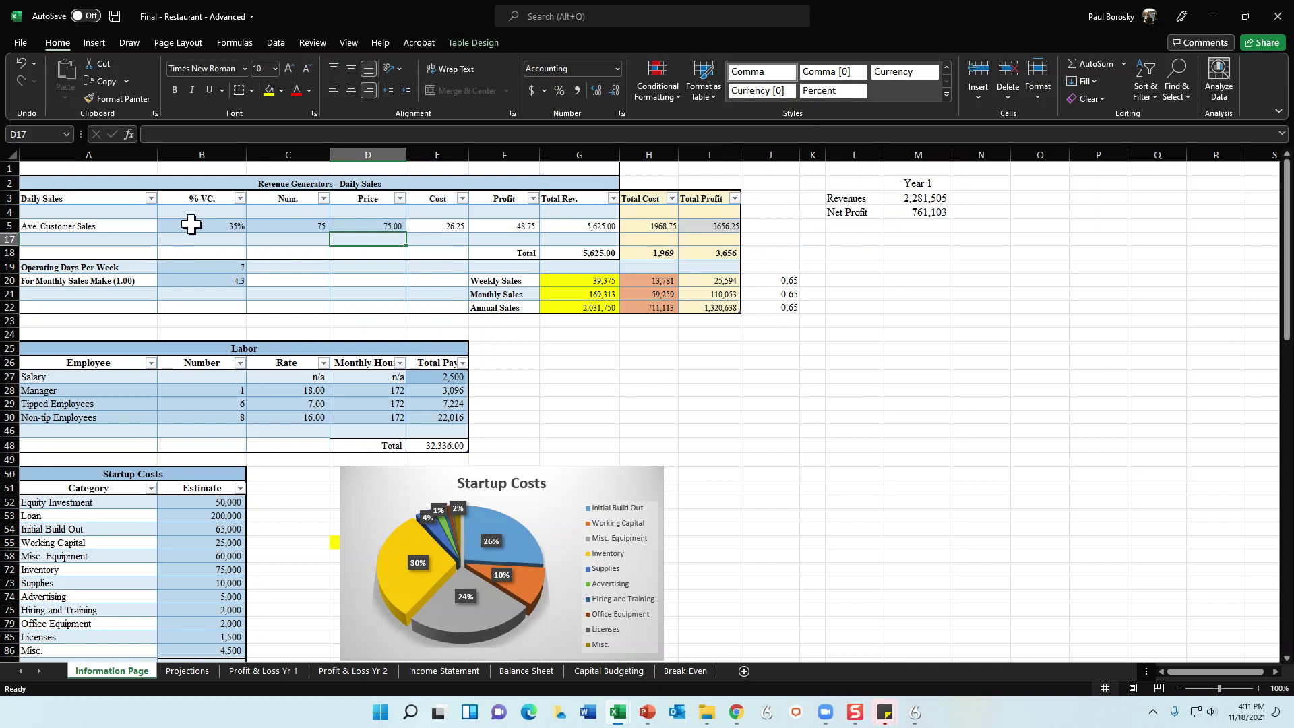
# - Set Operating Days Per Week to 6
pyautogui.click(220, 267)
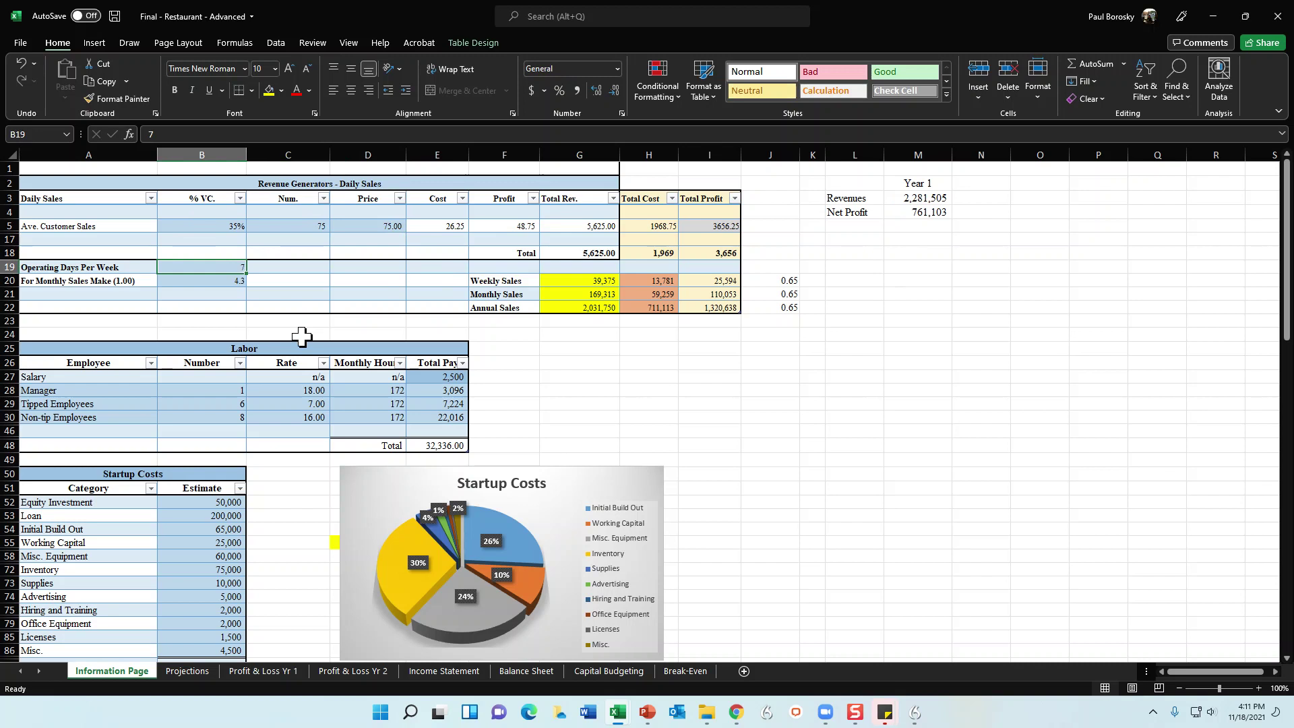
pyautogui.write('6')
pyautogui.press('Return')
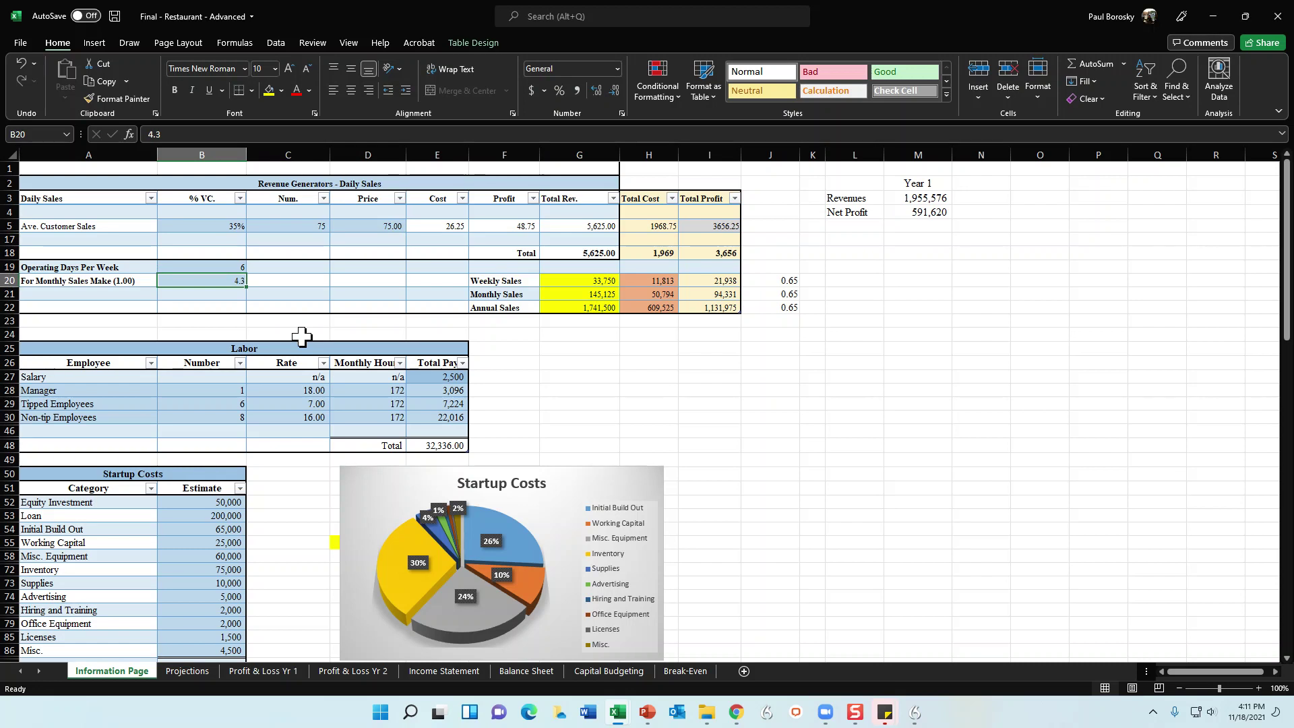
pyautogui.click(217, 265)
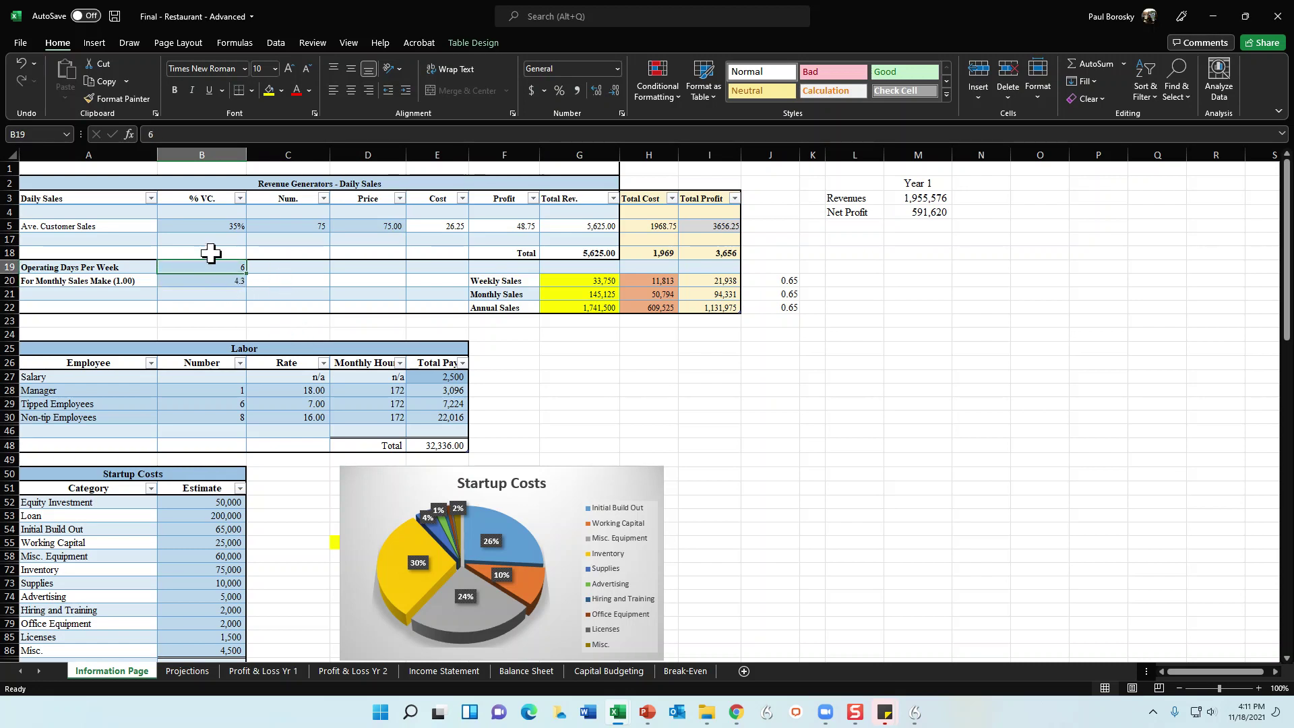
# - Unhide the hidden rows between rows 4 and 17 in the Daily Sales table
pyautogui.click(29, 228)
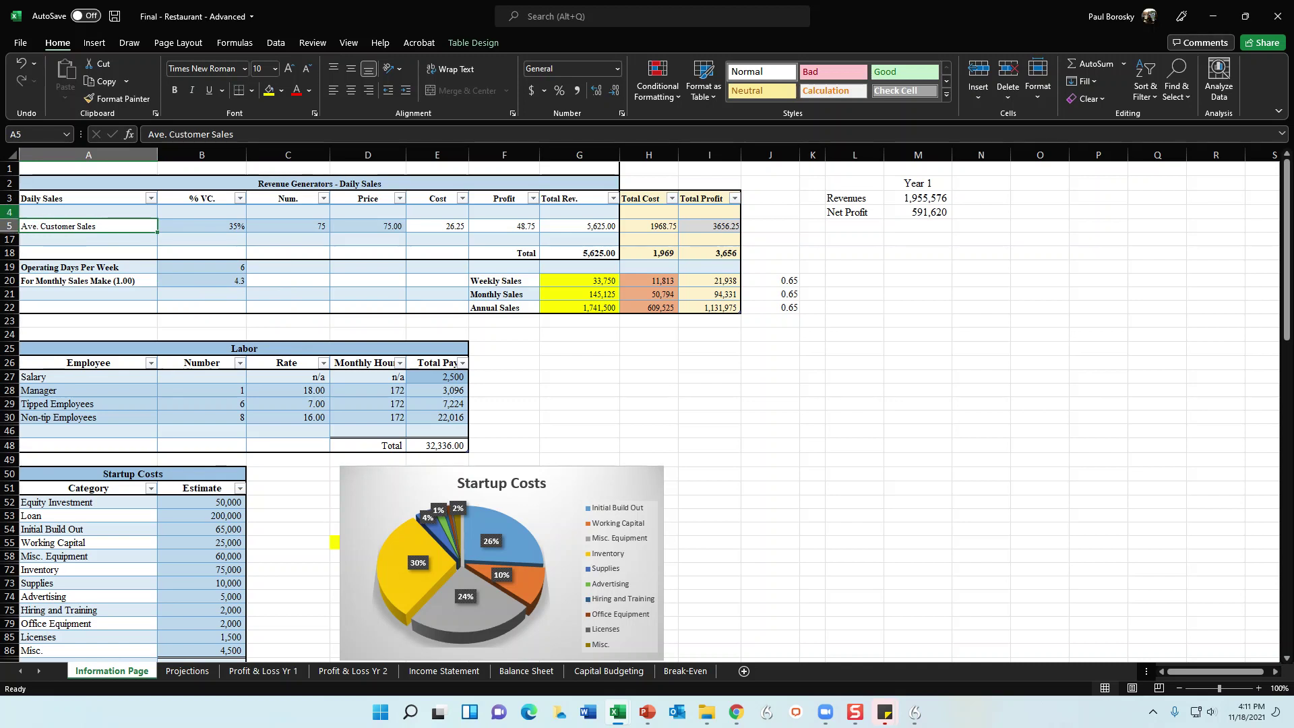
pyautogui.moveTo(10, 212); pyautogui.dragTo(9, 253)
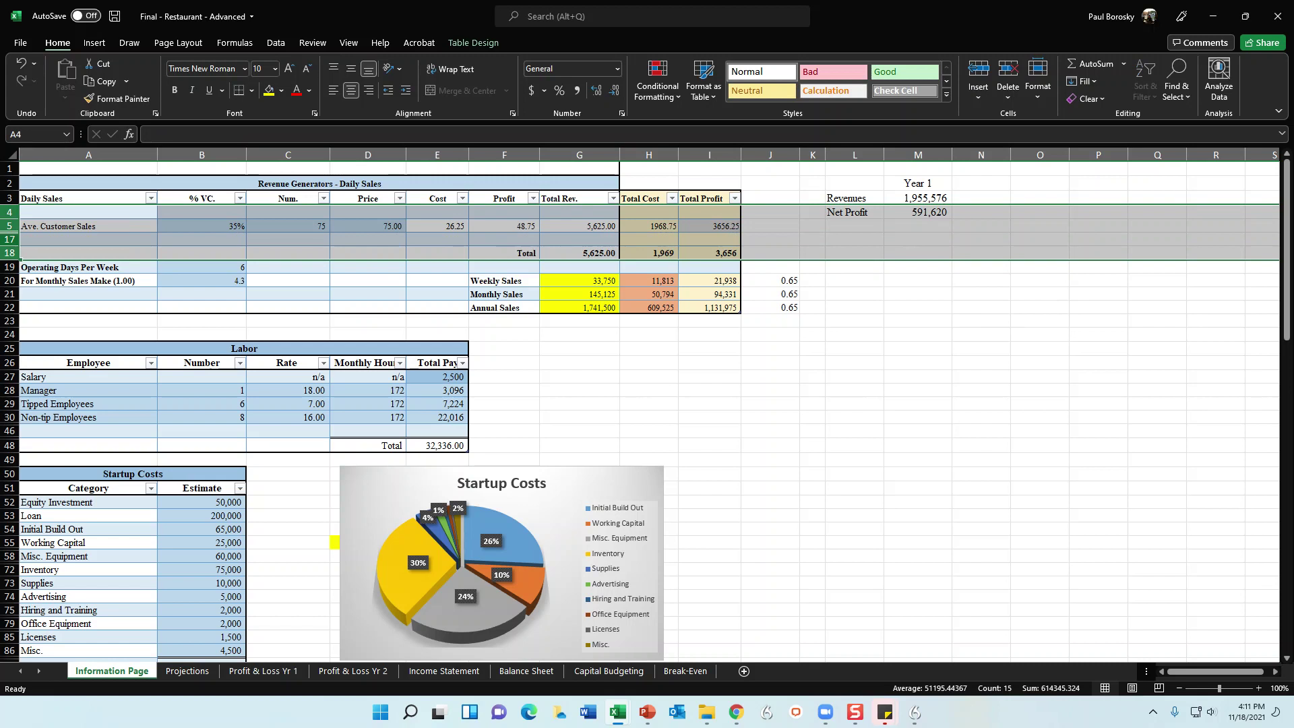
pyautogui.click(71, 229)
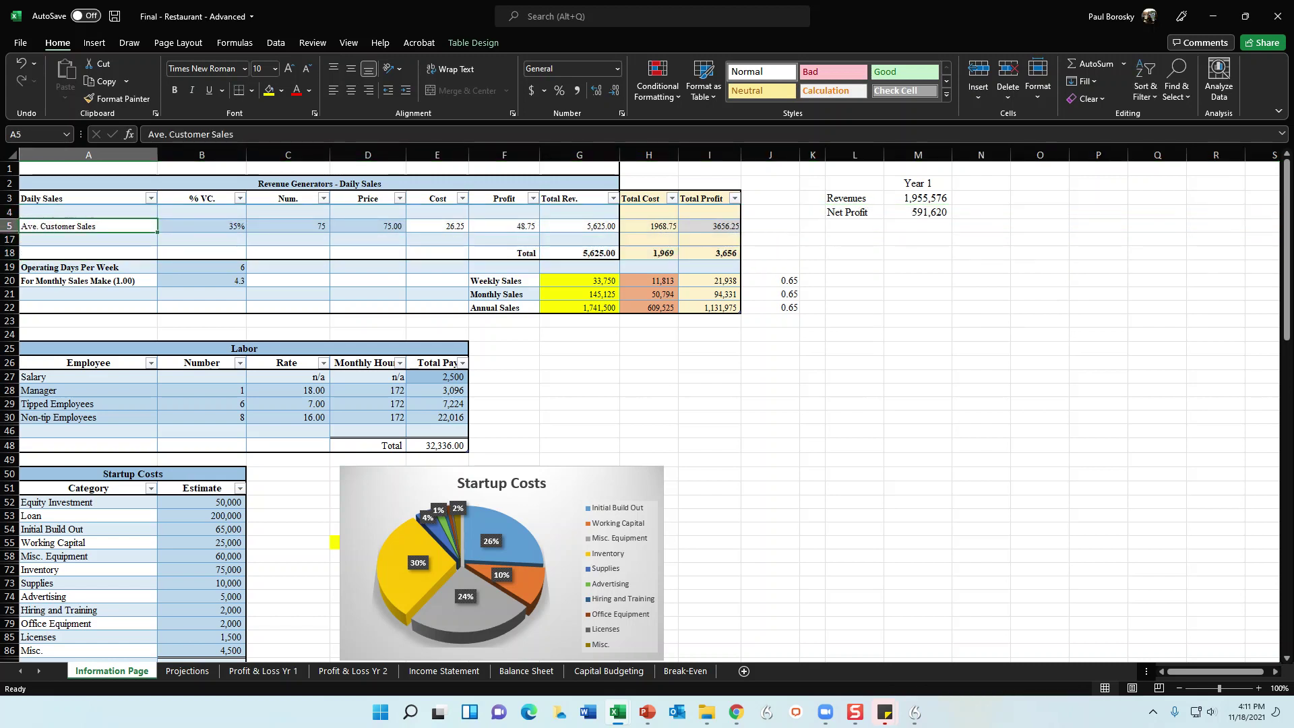
pyautogui.moveTo(10, 211); pyautogui.dragTo(10, 239)
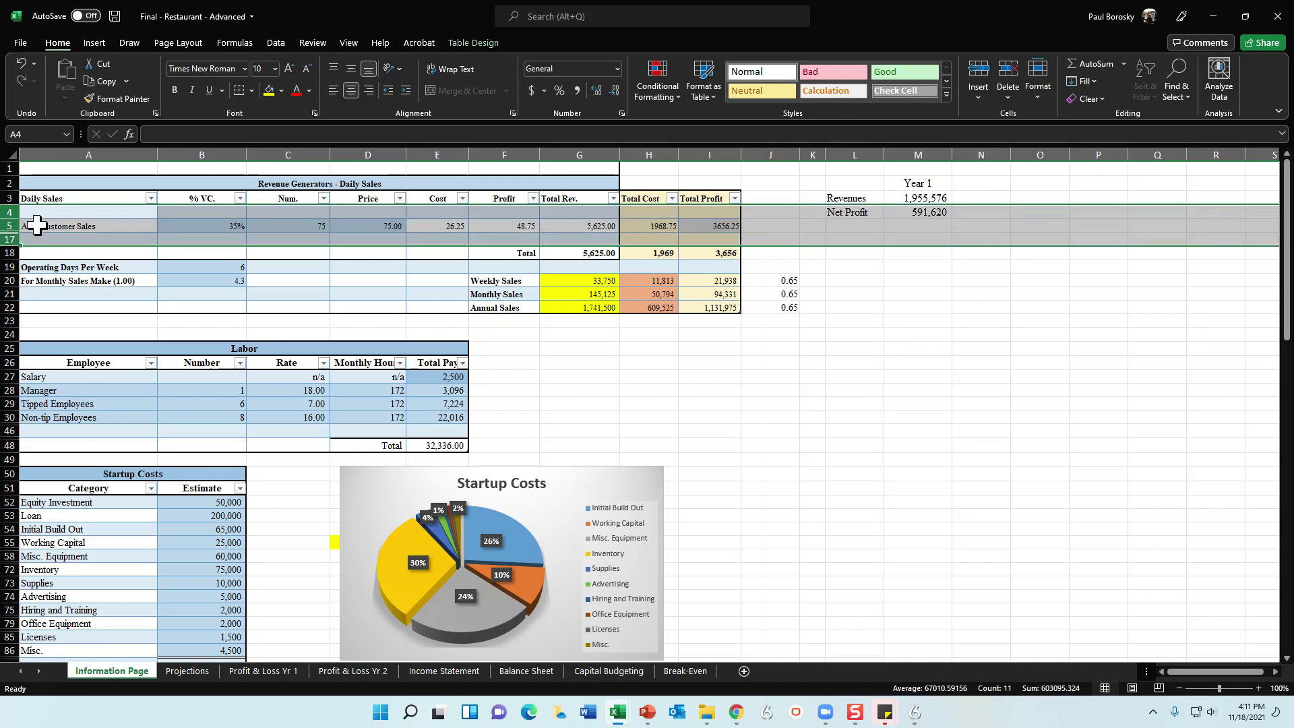
pyautogui.rightClick(38, 226)
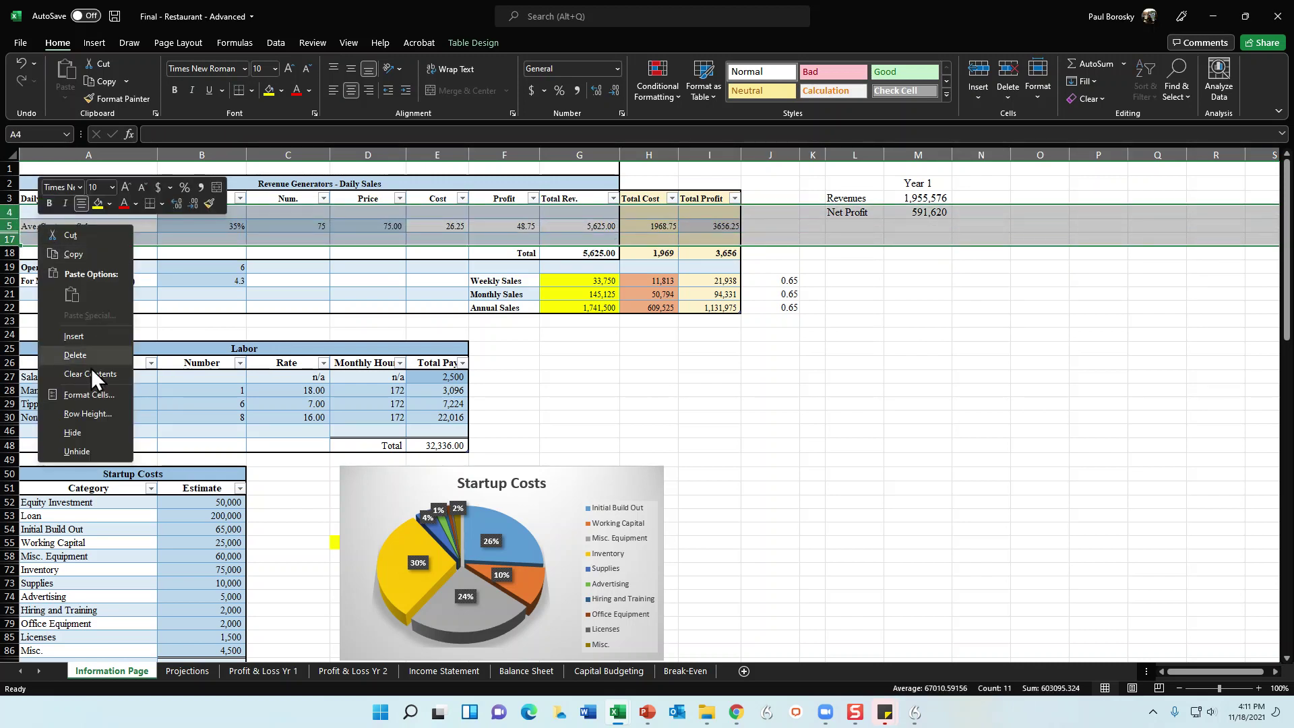
pyautogui.click(77, 451)
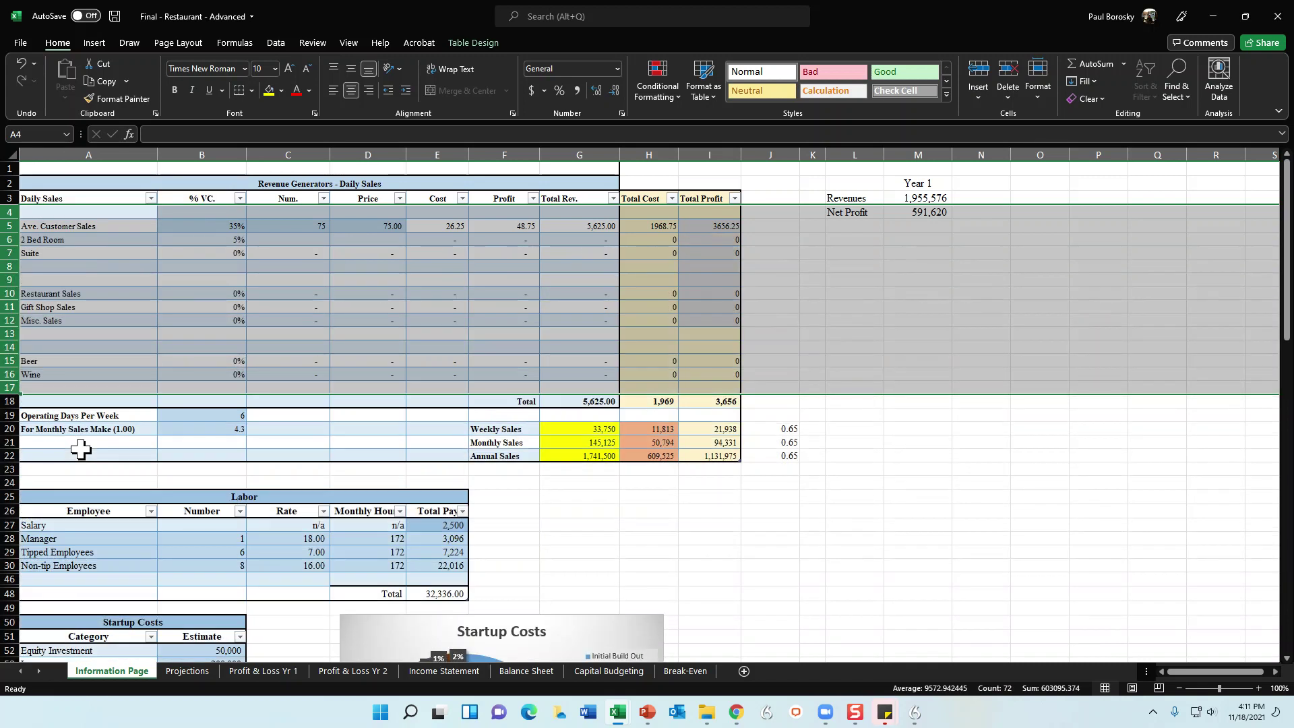
pyautogui.click(616, 521)
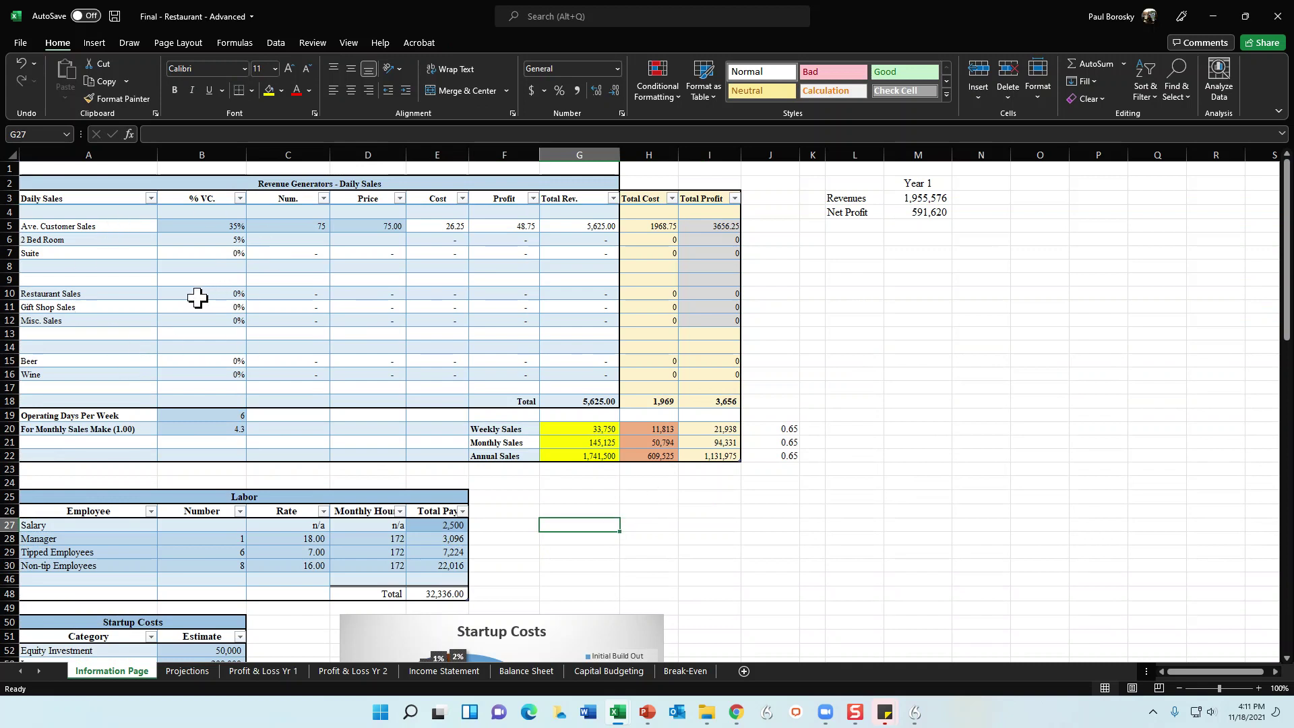
# - Rename the first three Daily Sales items in A5 to A7 as Entrée, Sides and Beverages
pyautogui.click(118, 232)
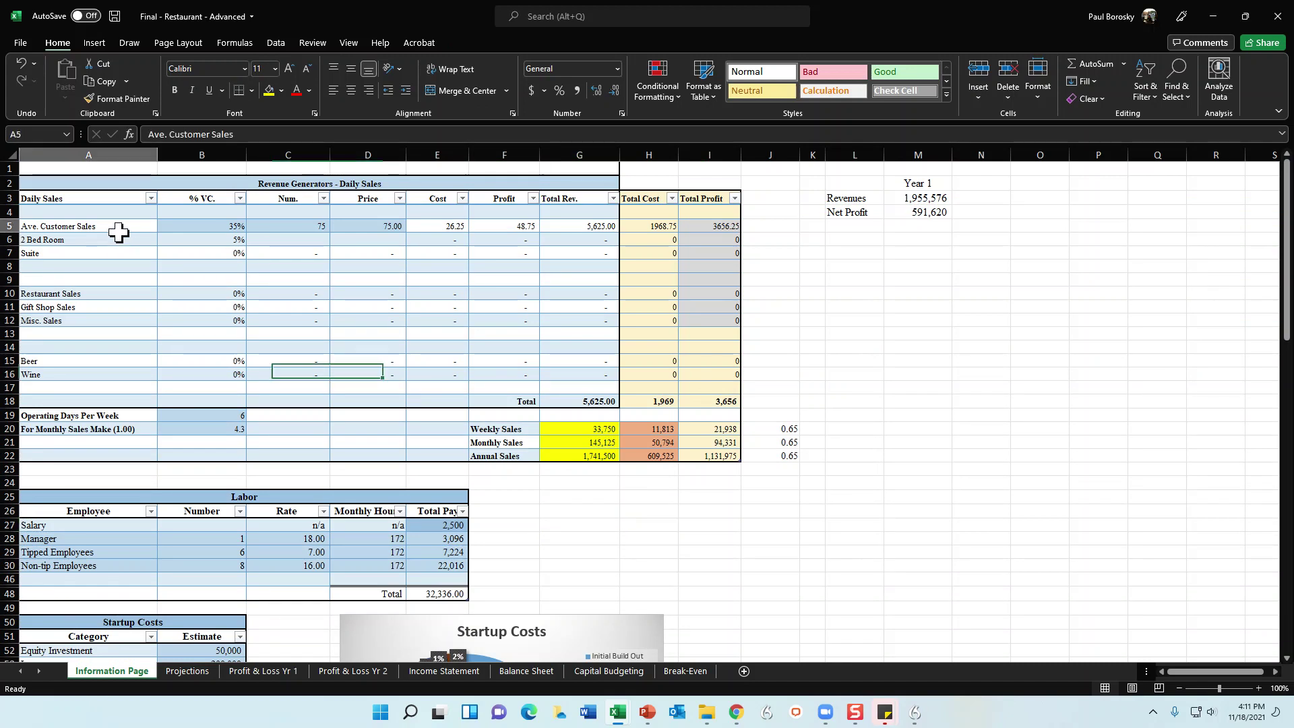
pyautogui.write('Entreee')
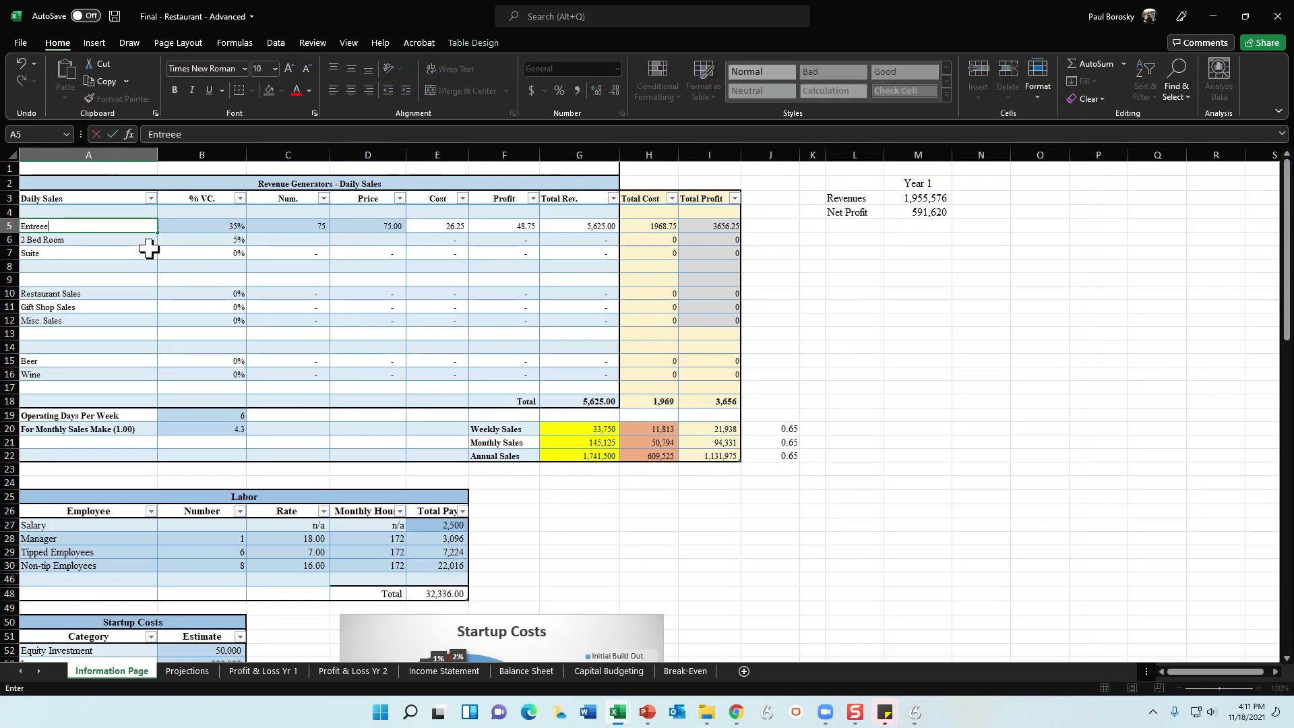
pyautogui.press('Return')
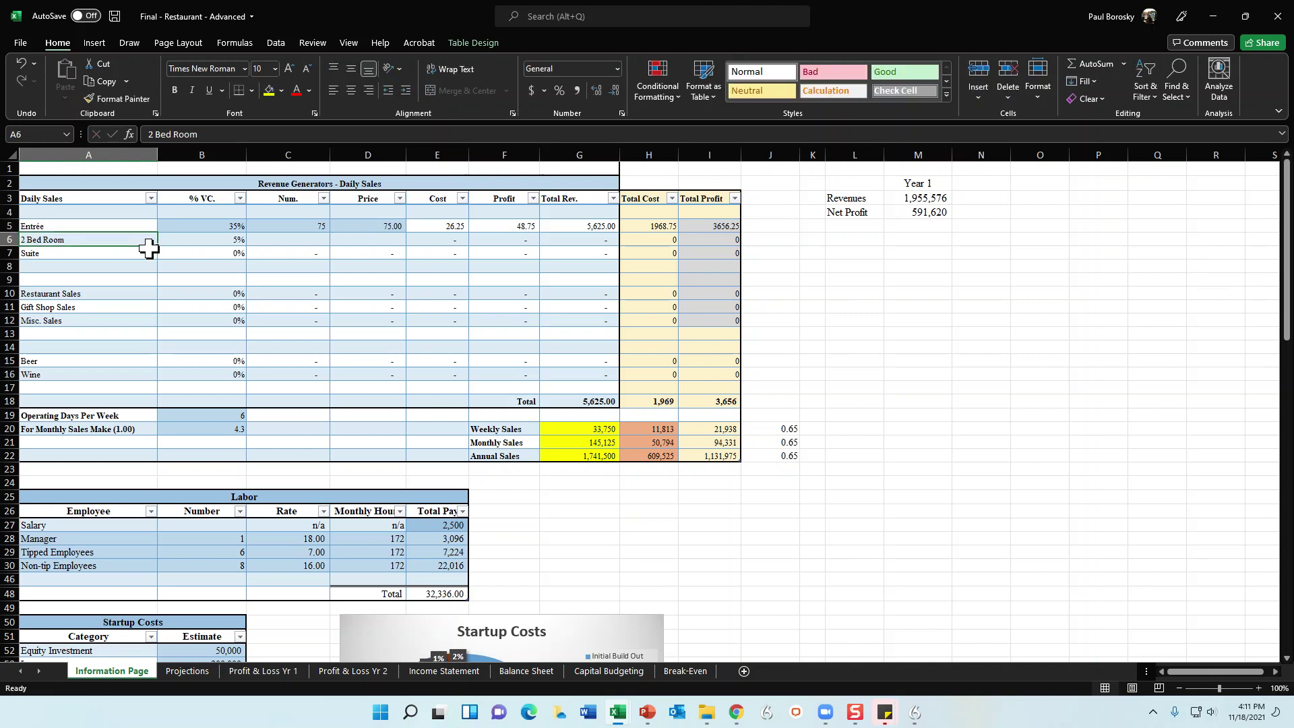
pyautogui.write('SId')
pyautogui.press('BackSpace')
pyautogui.press('BackSpace')
pyautogui.press('BackSpace')
pyautogui.write('ides')
pyautogui.press('Return')
pyautogui.write('Be')
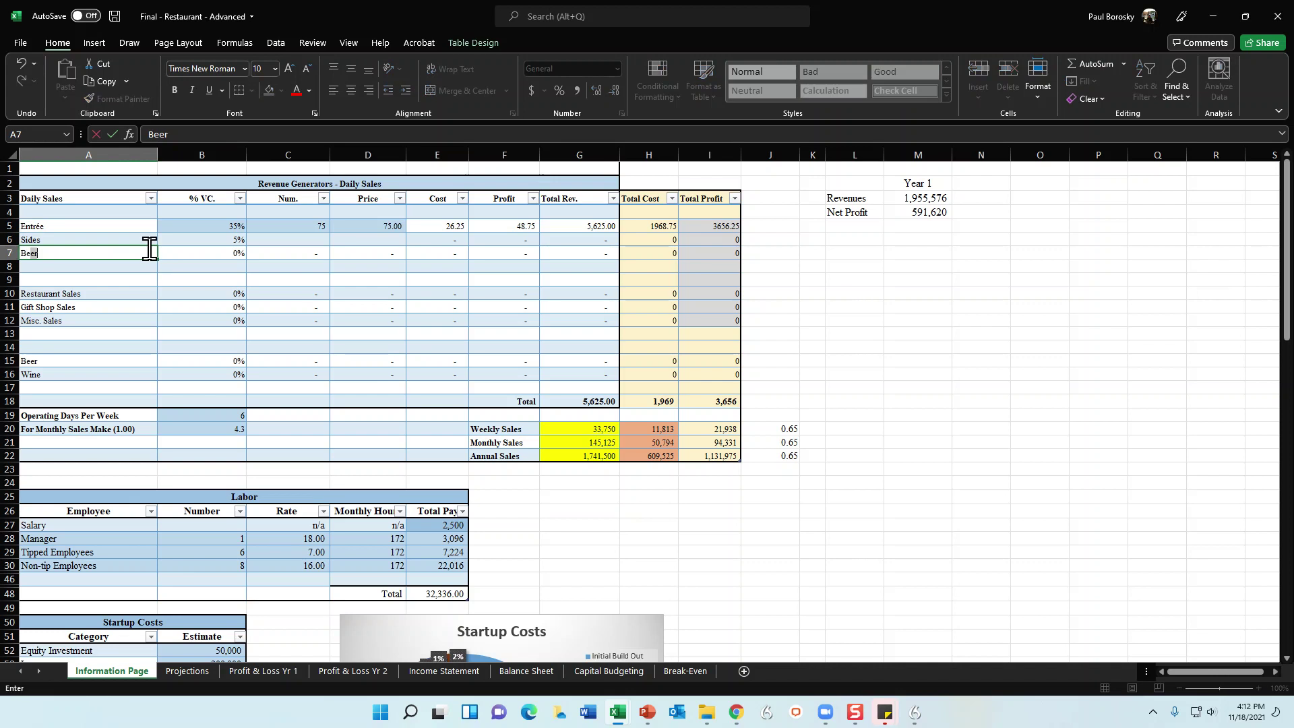
pyautogui.write('verages')
pyautogui.click(174, 307)
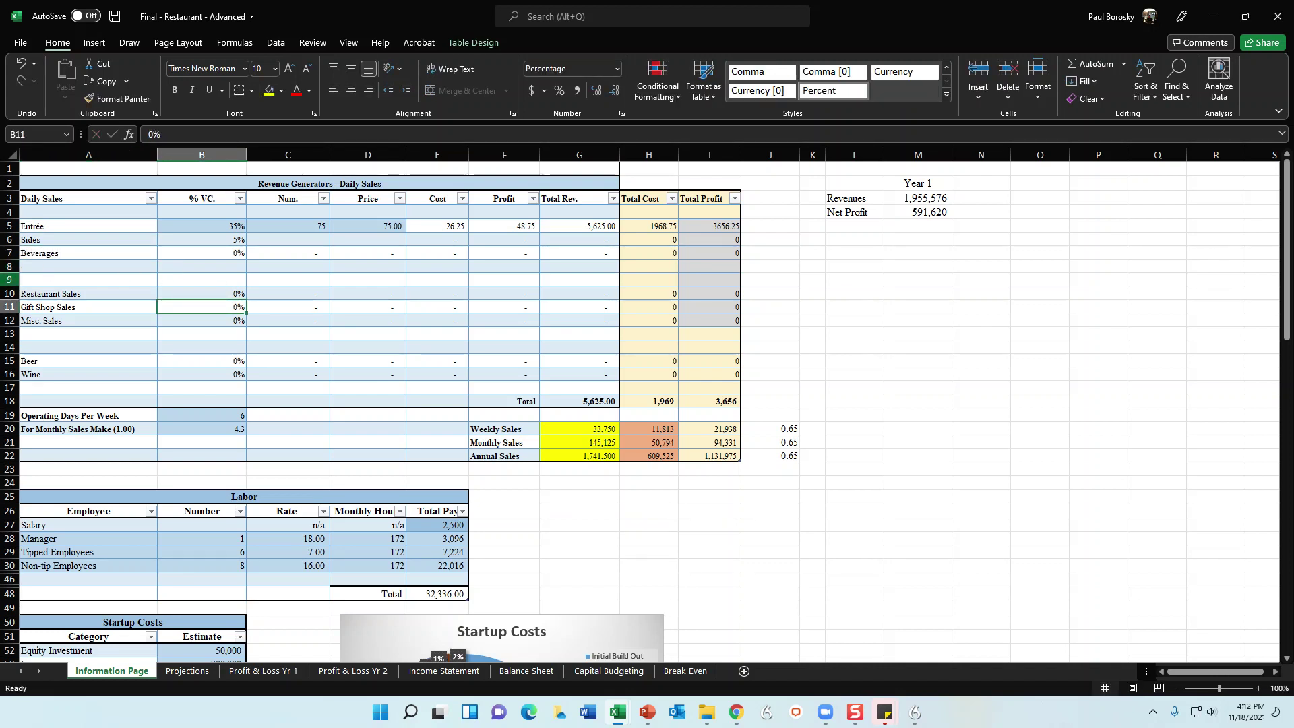
# - Hide the unneeded rows 8 through 16 below Beverages in the Daily Sales table
pyautogui.moveTo(9, 279); pyautogui.dragTo(9, 374)
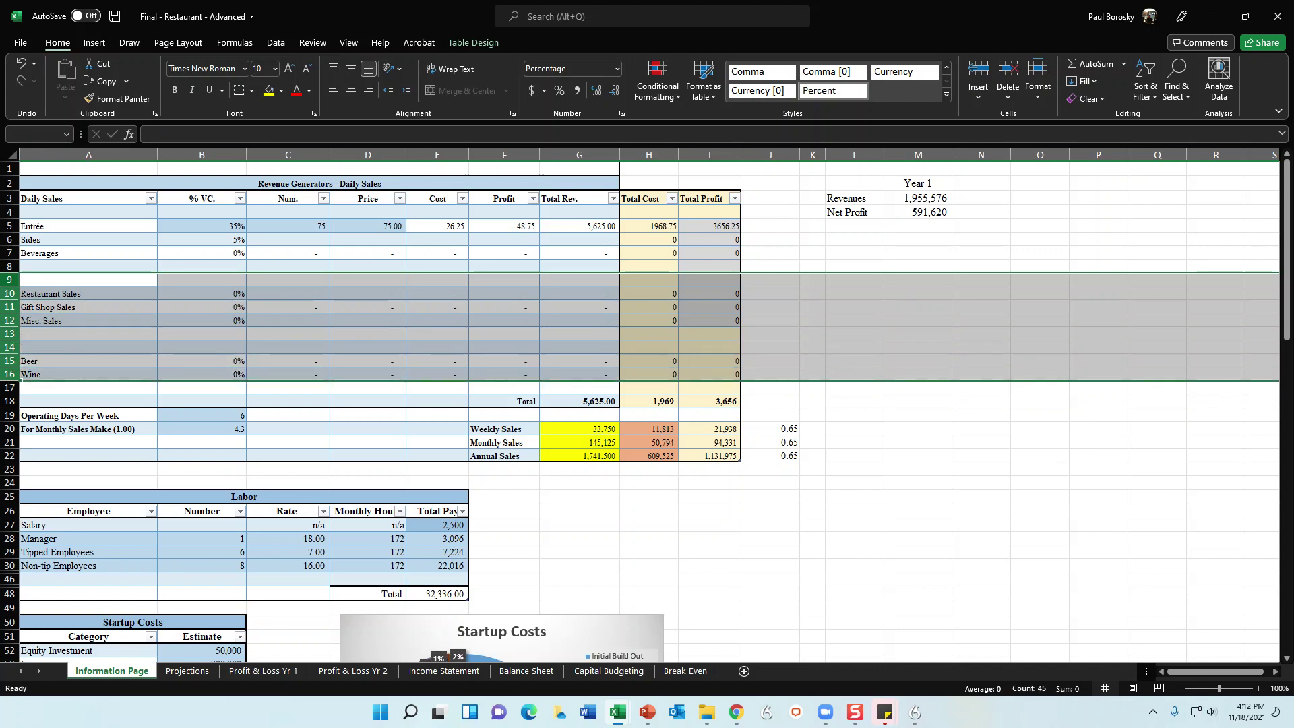
pyautogui.rightClick(78, 338)
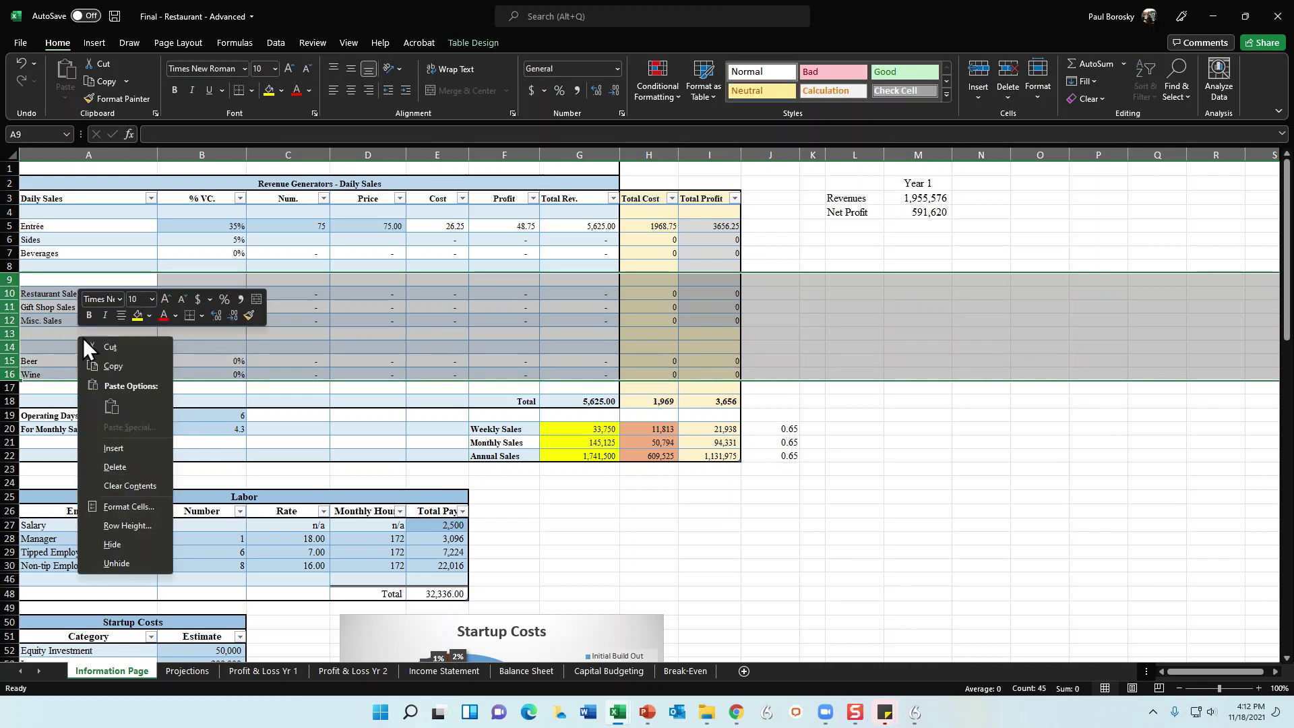
pyautogui.click(123, 540)
pyautogui.click(9, 266)
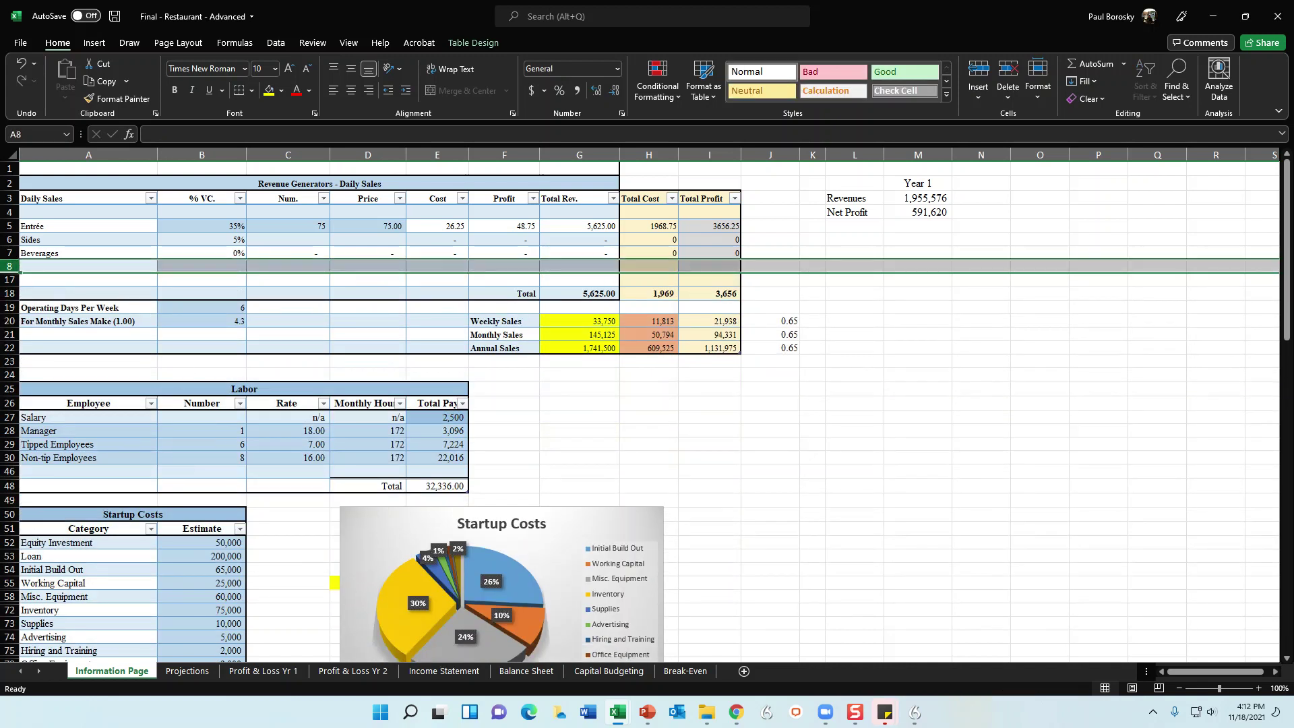
pyautogui.rightClick(44, 268)
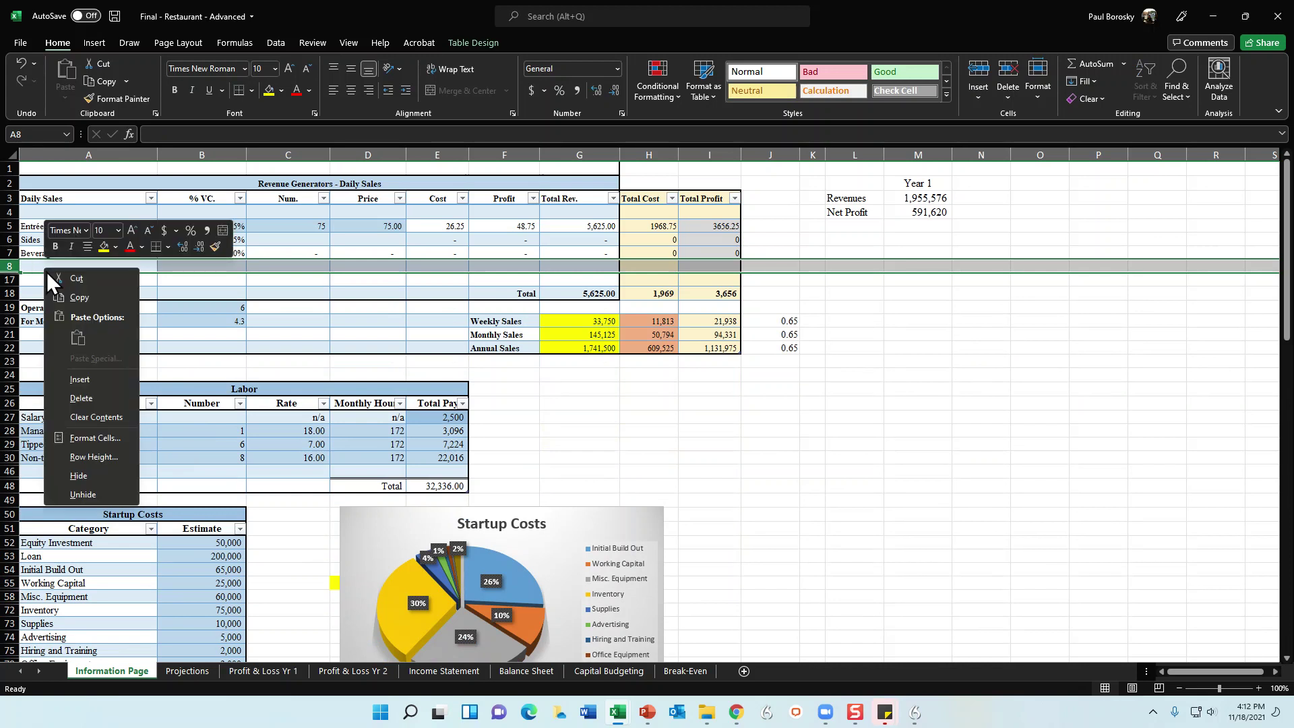
pyautogui.click(81, 484)
pyautogui.click(632, 378)
# - Fill in the Sides row of the Daily Sales table with a number of 40, a price of 10.00 and 35% variable cost
pyautogui.click(213, 240)
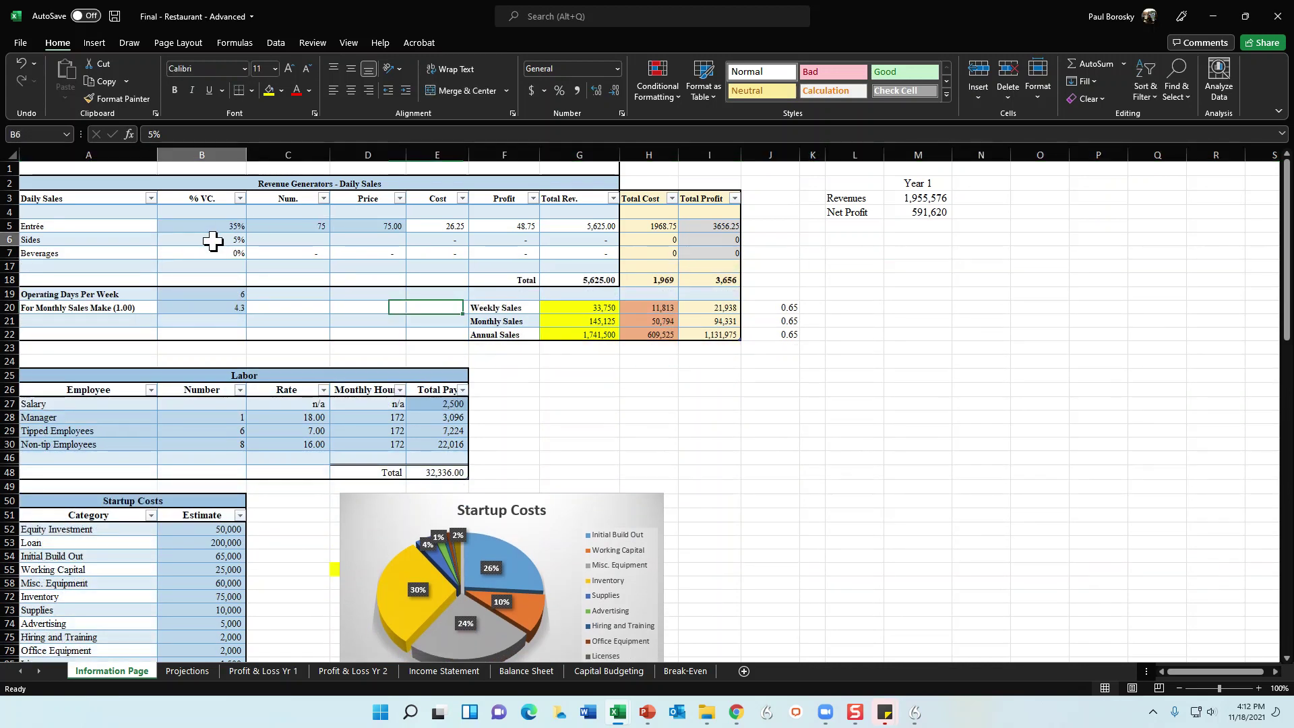
pyautogui.click(312, 239)
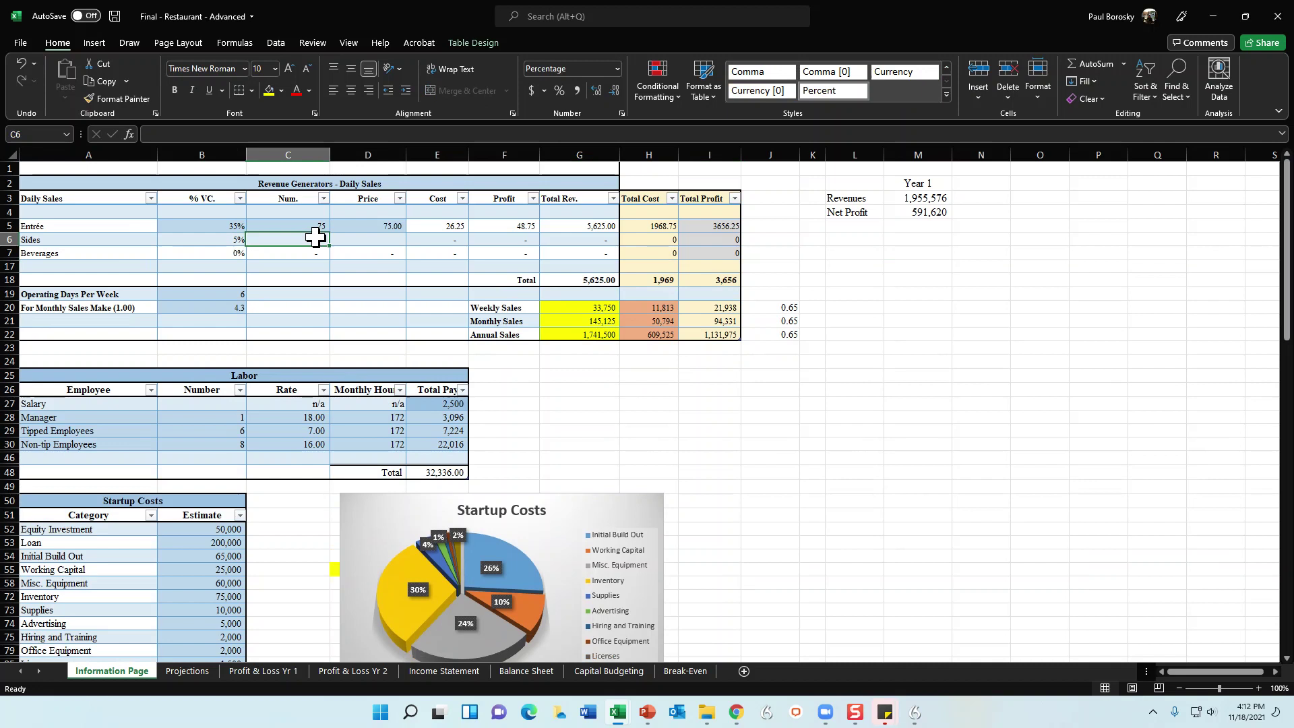
pyautogui.click(402, 240)
pyautogui.write('10')
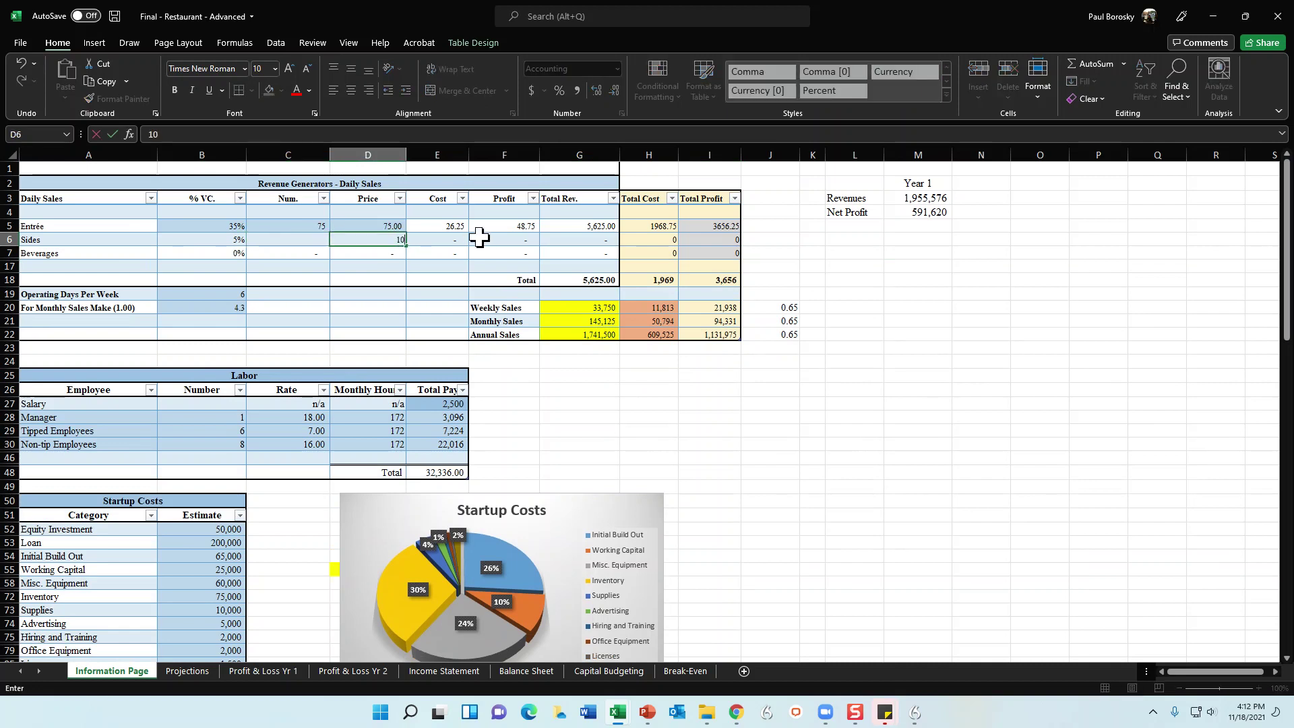
pyautogui.press('Left')
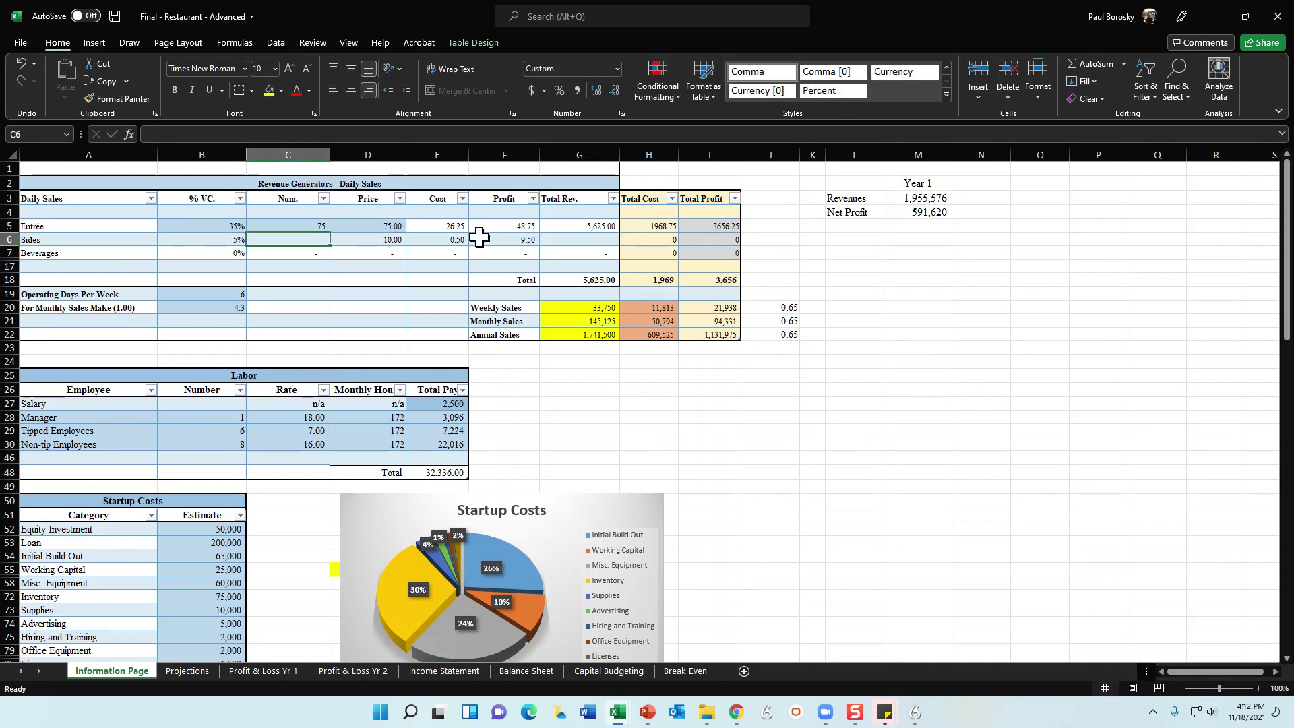
pyautogui.write('40')
pyautogui.press('Return')
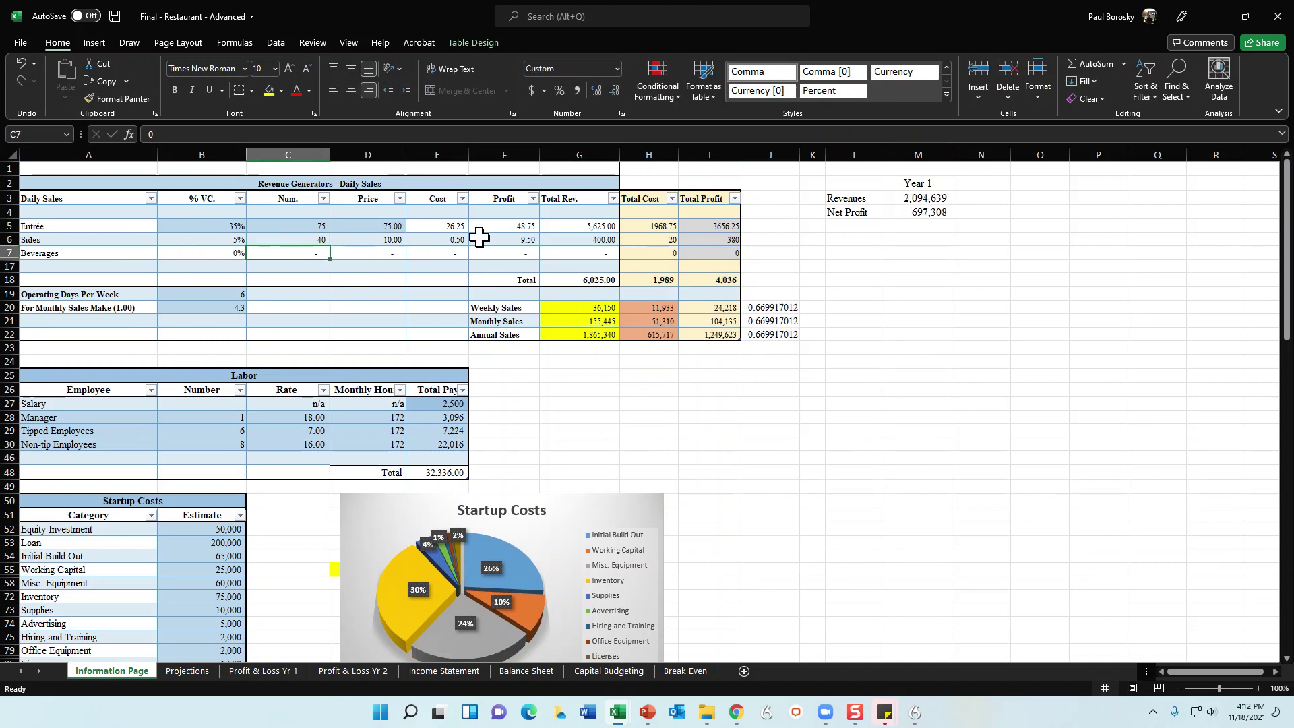
pyautogui.click(202, 238)
pyautogui.write('35')
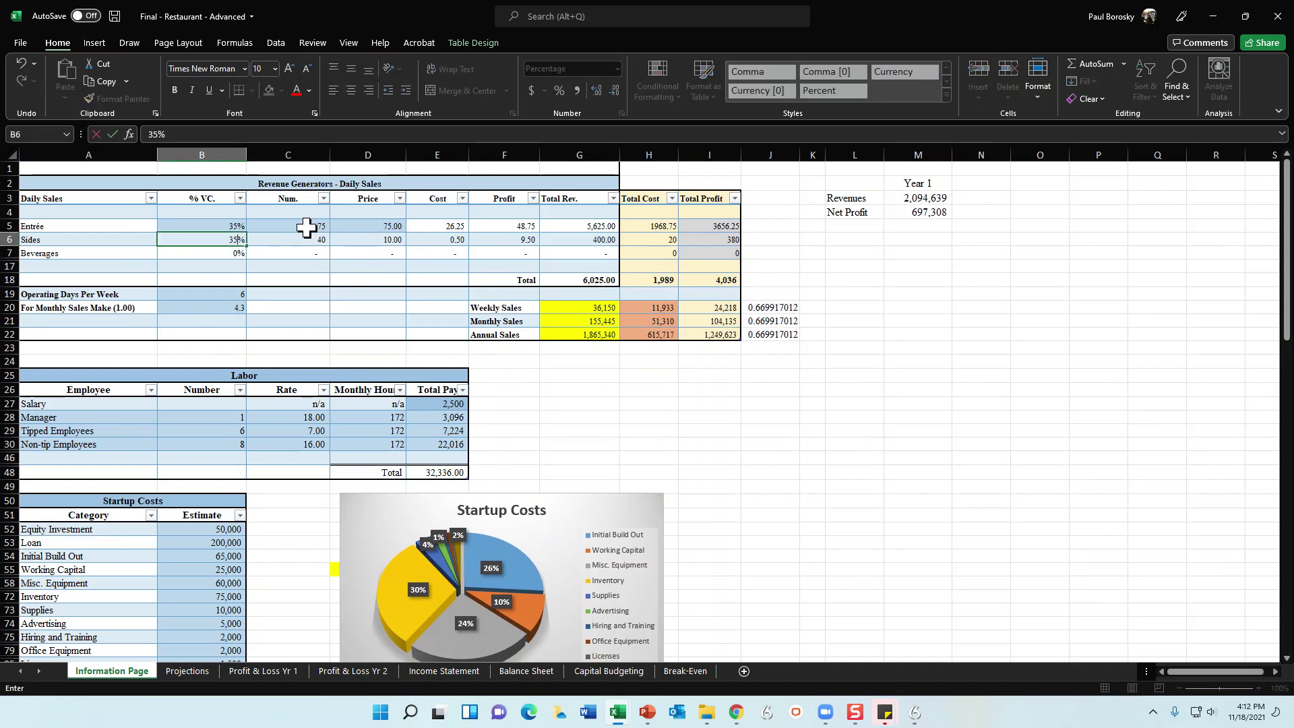
pyautogui.press('Return')
# - Fill in the Beverages row with a number of 80, a price of 15.00 and 20% variable cost
pyautogui.click(280, 255)
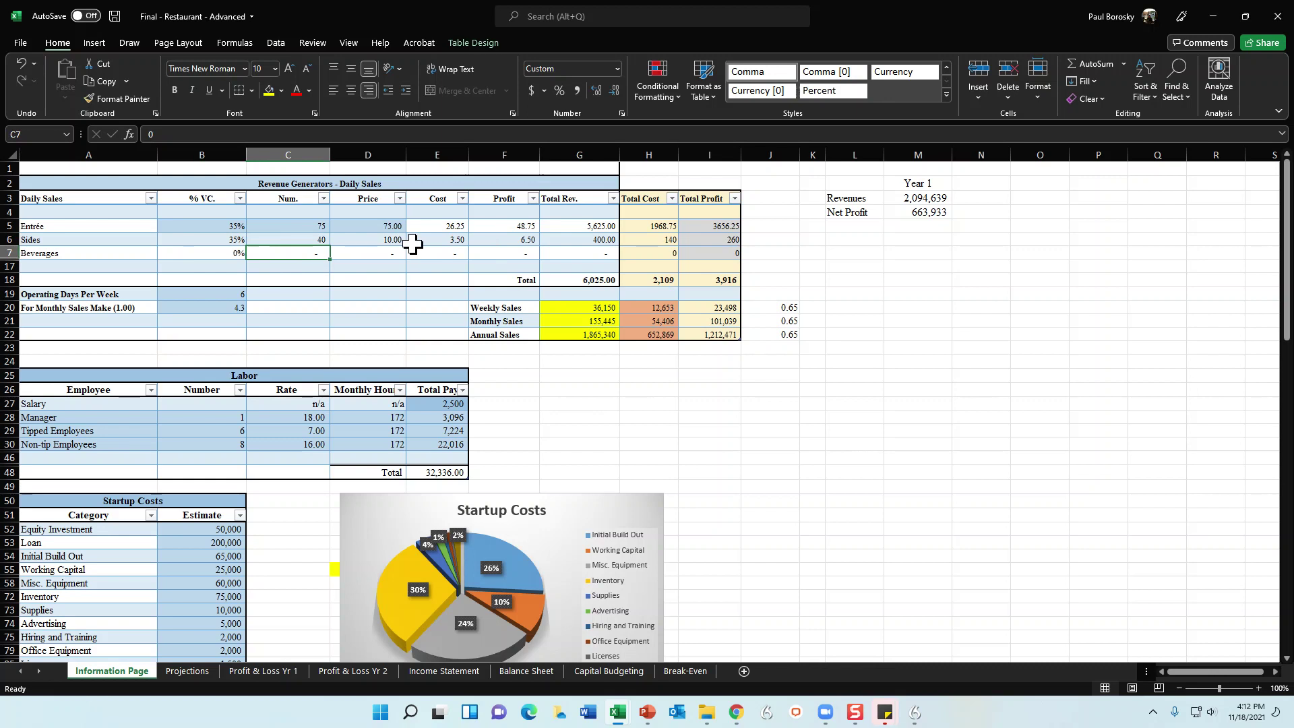
pyautogui.write('80')
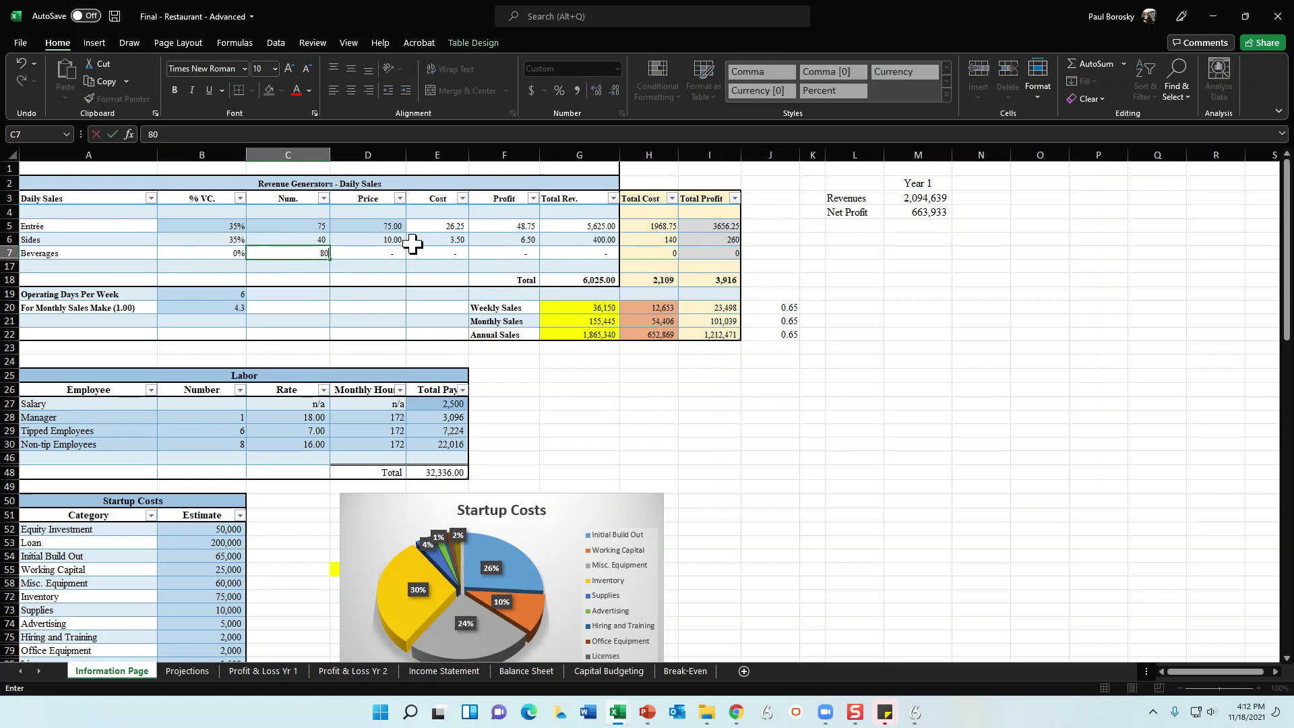
pyautogui.press('Tab')
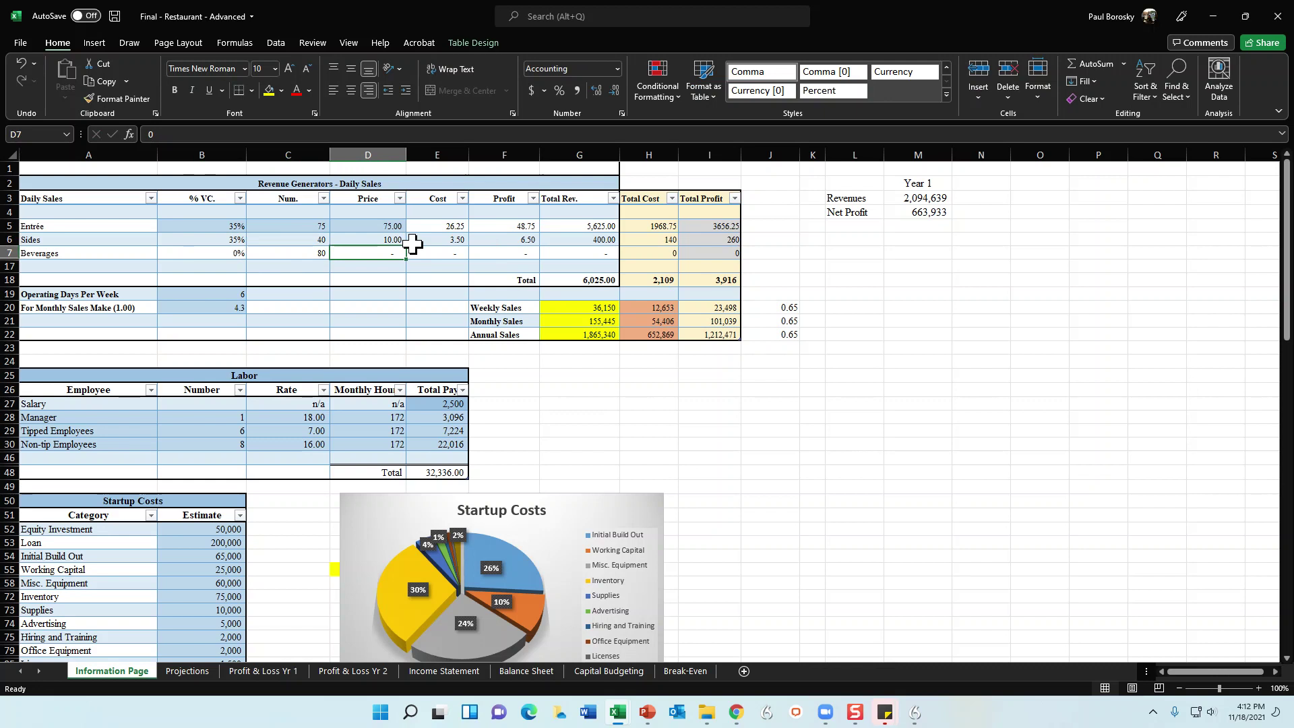
pyautogui.write('15')
pyautogui.hotkey('shift', 'Tab')
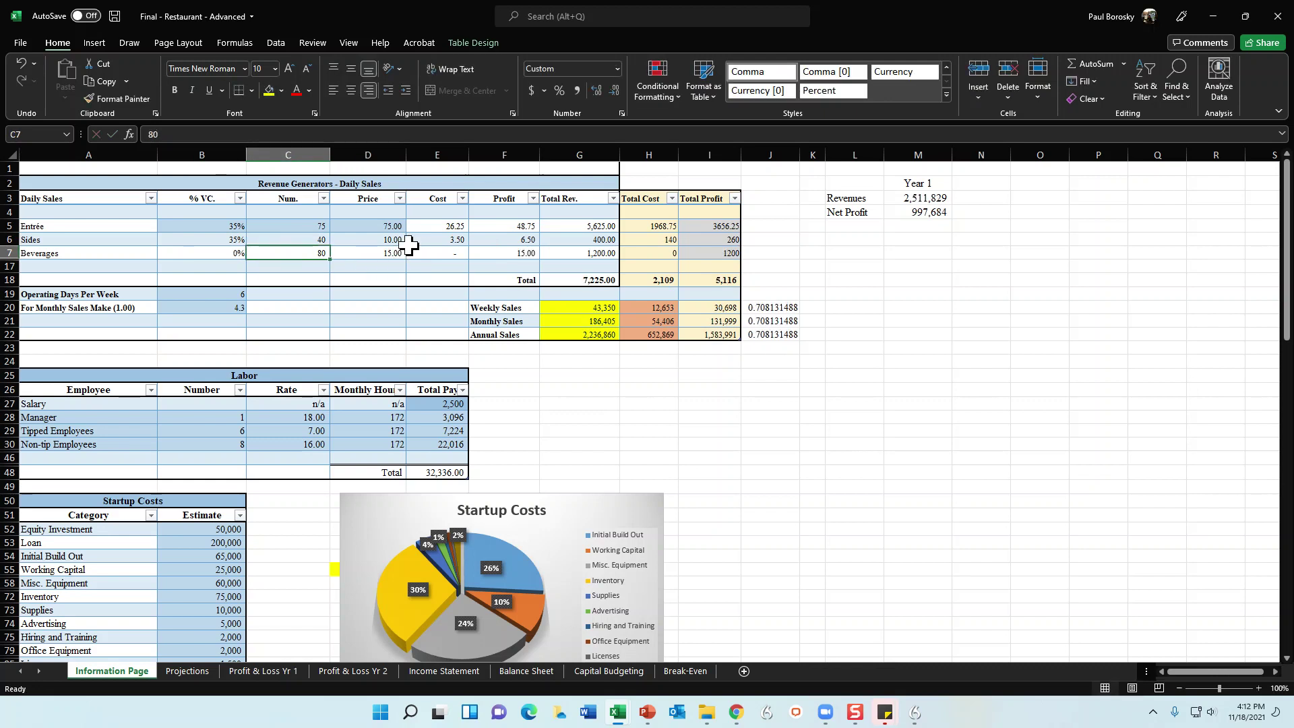
pyautogui.hotkey('shift', 'Tab')
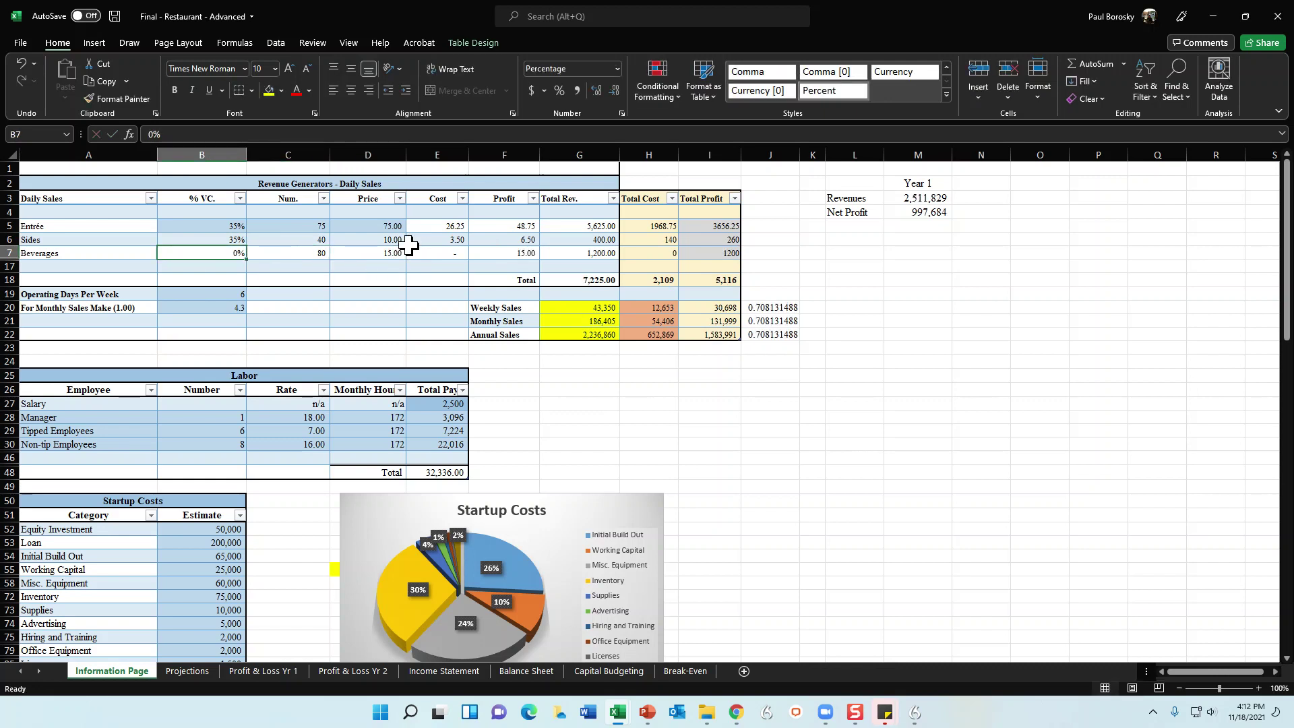
pyautogui.write('20')
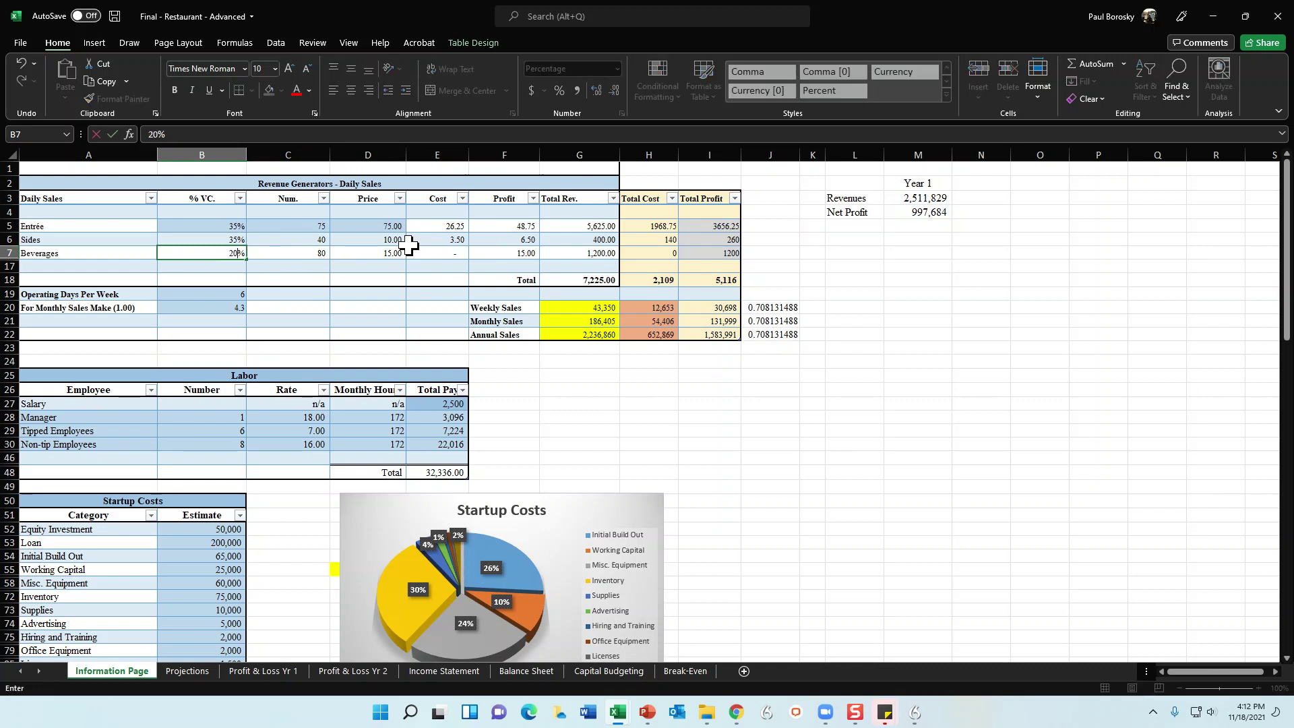
pyautogui.press('Return')
pyautogui.moveTo(499, 308); pyautogui.dragTo(502, 322)
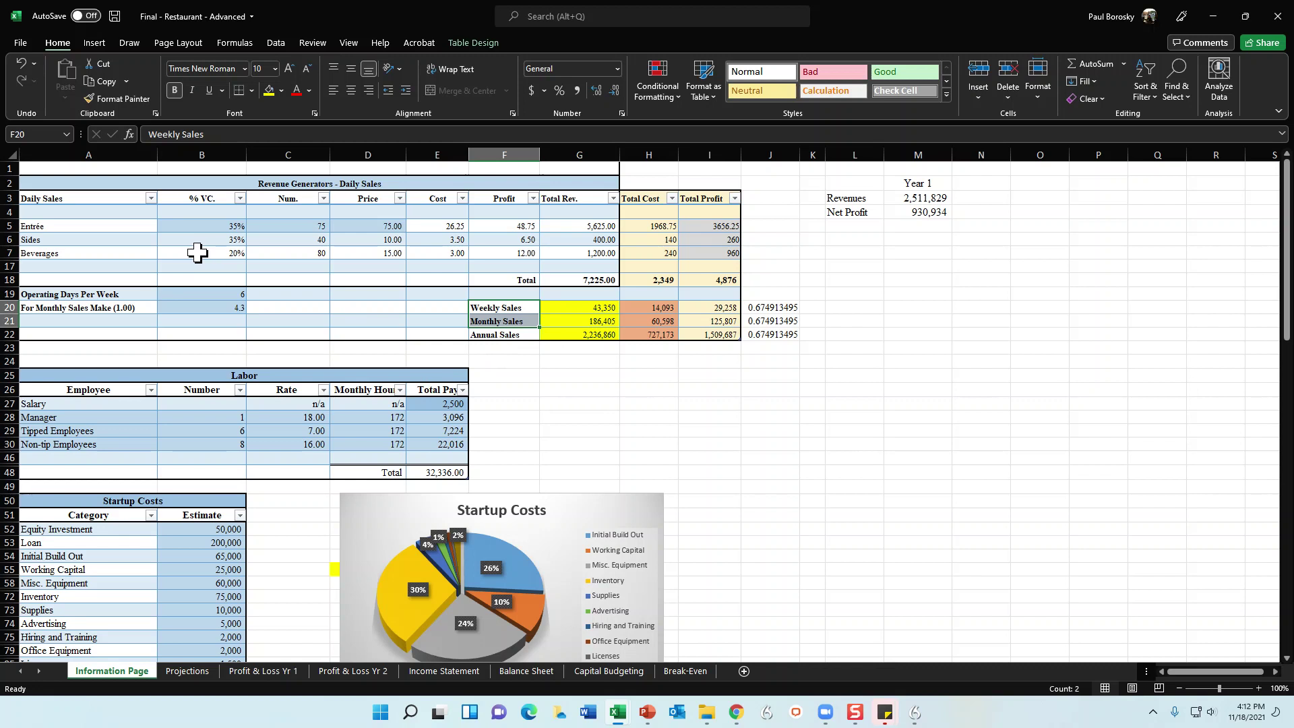
pyautogui.click(74, 229)
pyautogui.click(79, 240)
pyautogui.click(81, 253)
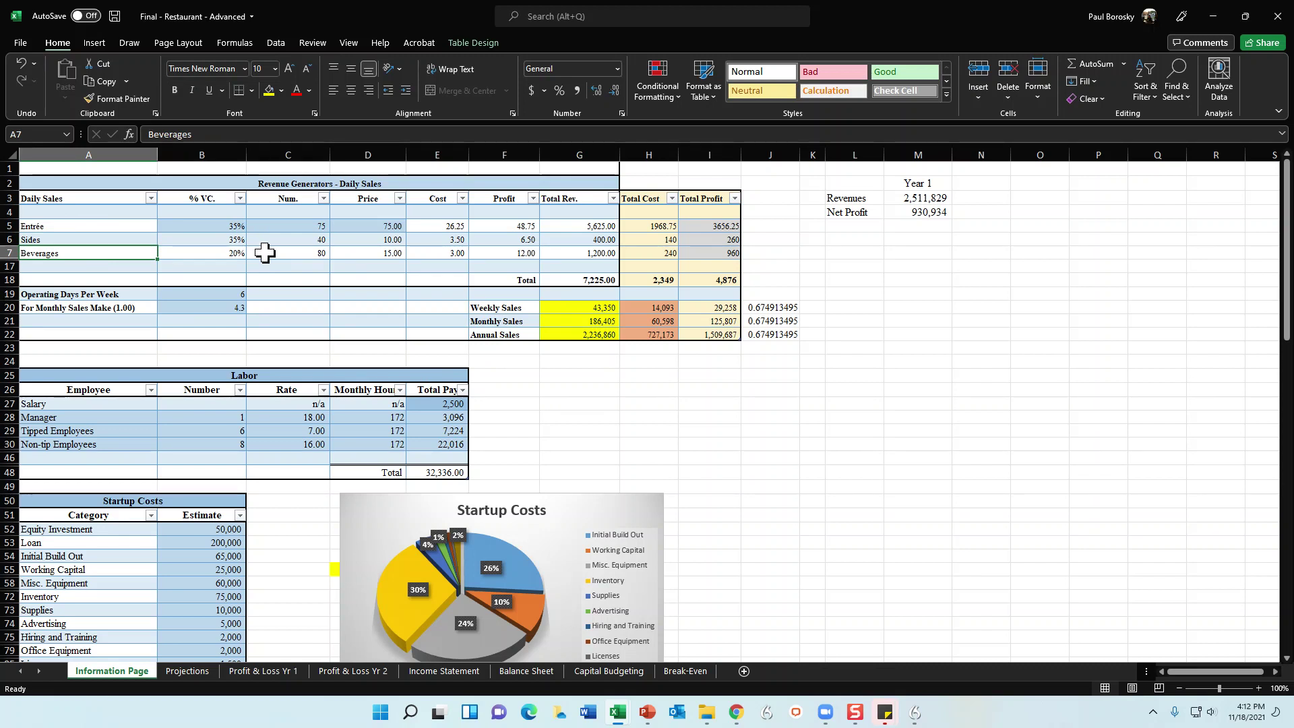
pyautogui.click(199, 294)
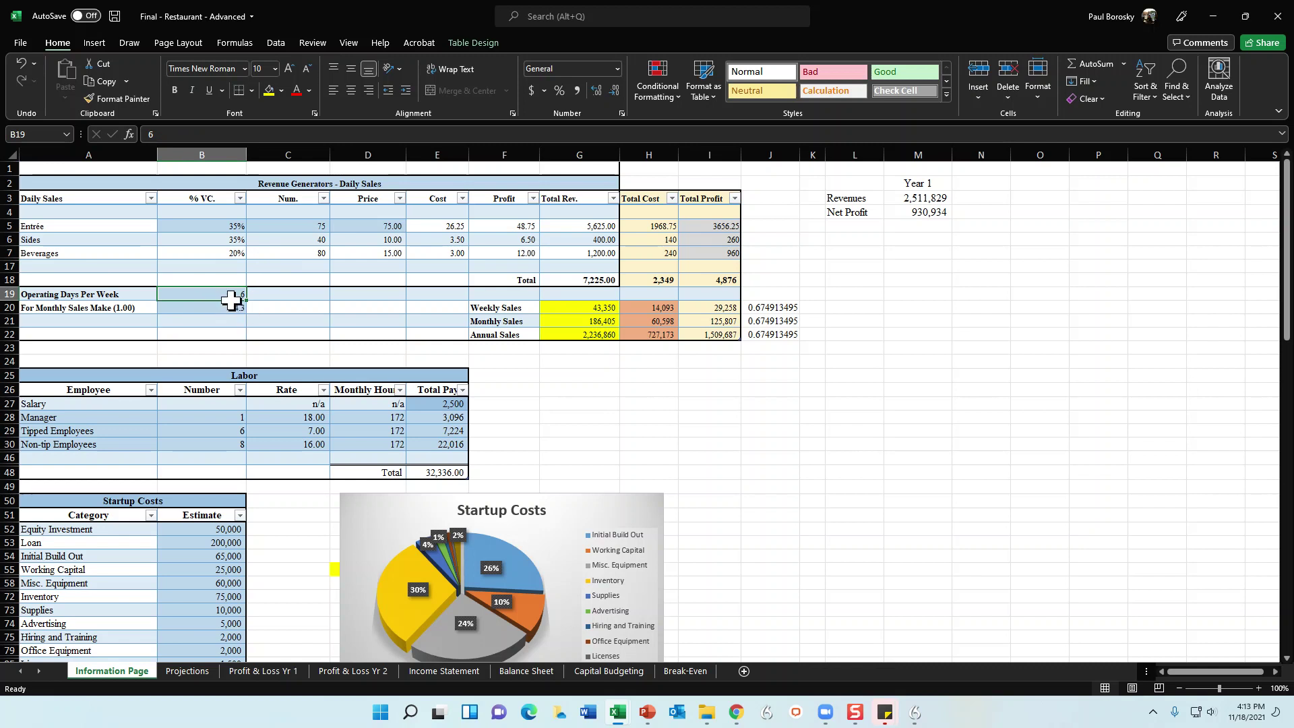
# - Set the total pay of the Salary row in the Labor table to 7,500
pyautogui.scroll(-3, 266, 317)
pyautogui.click(581, 318)
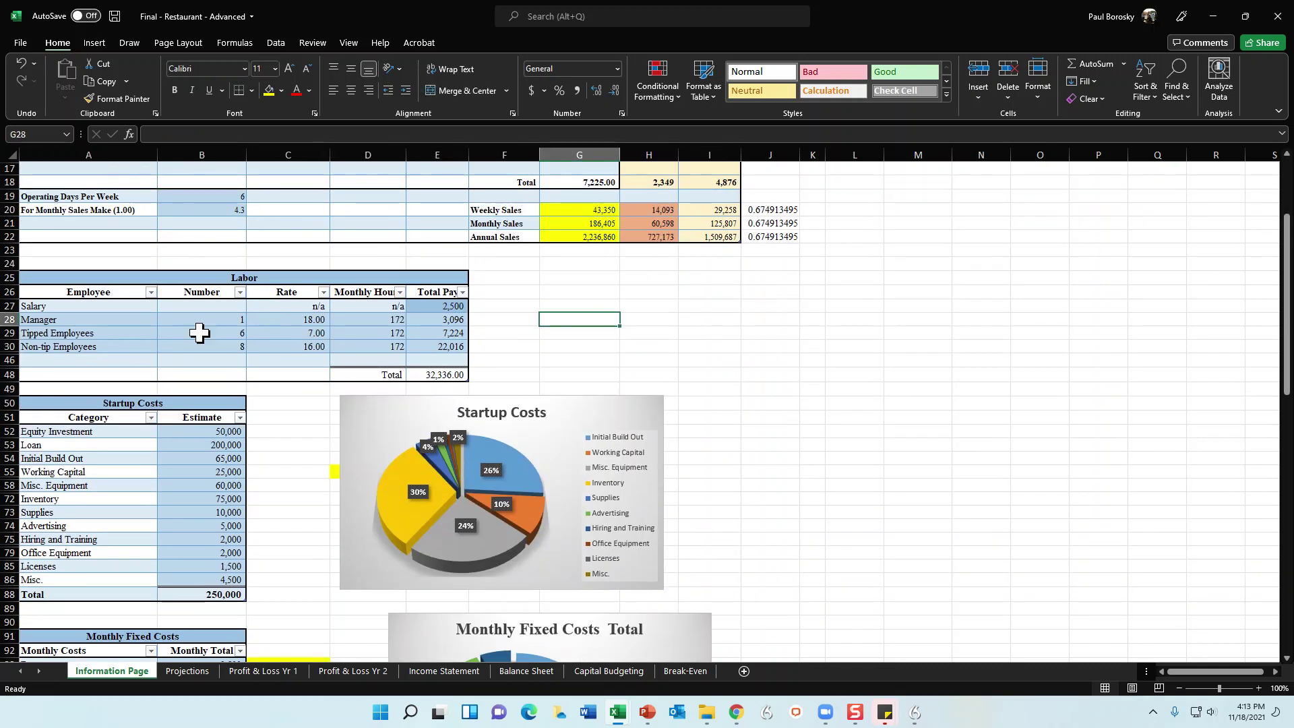
pyautogui.scroll(-2, 200, 324)
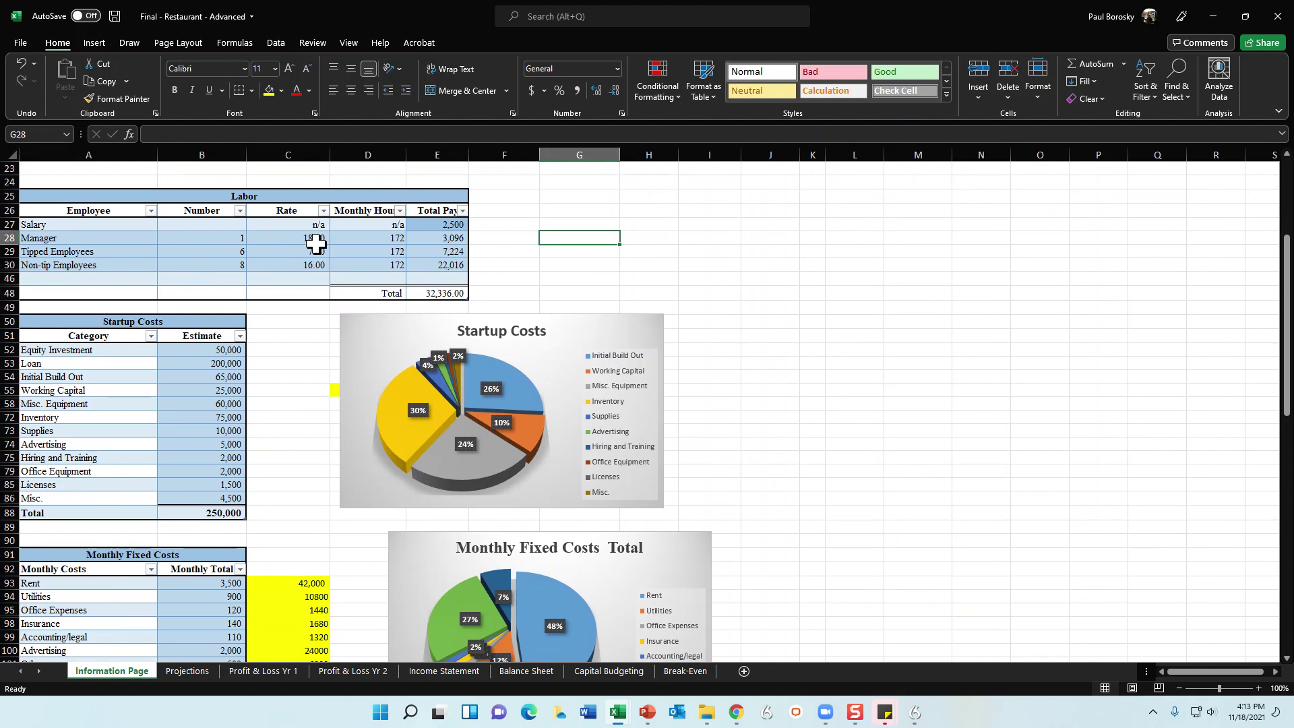
pyautogui.click(431, 224)
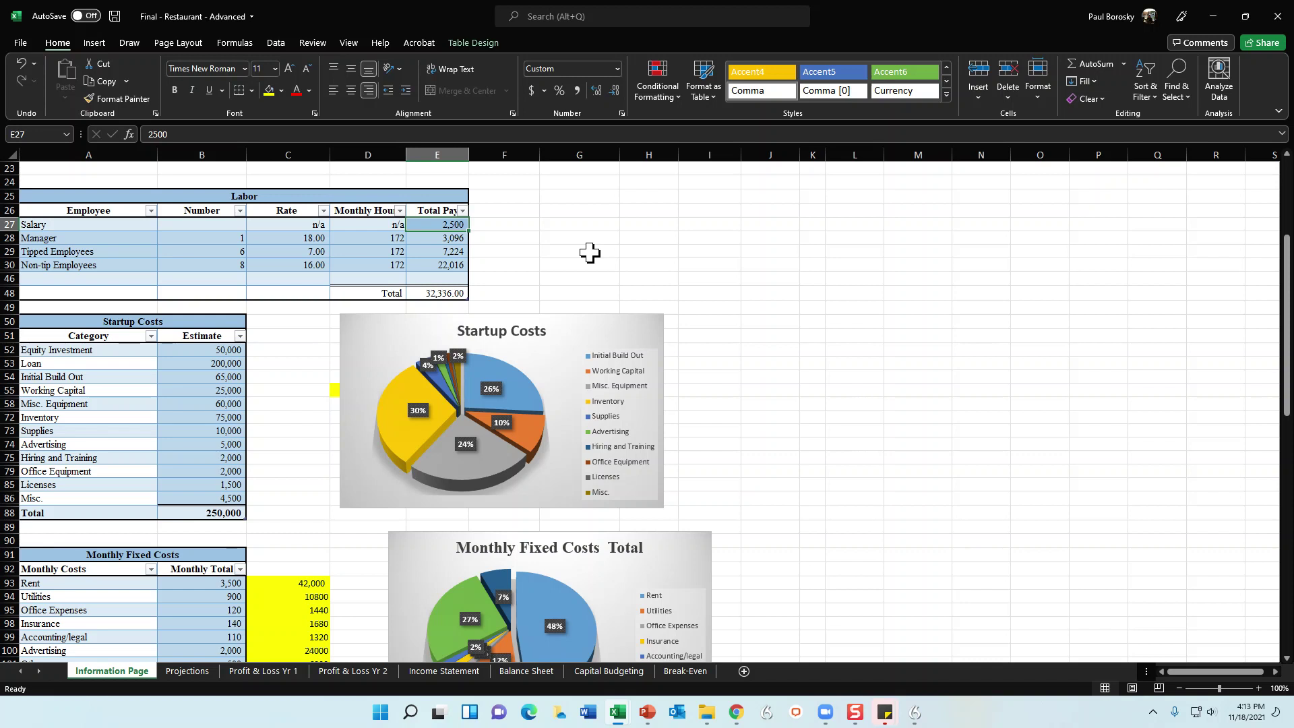
pyautogui.write('500')
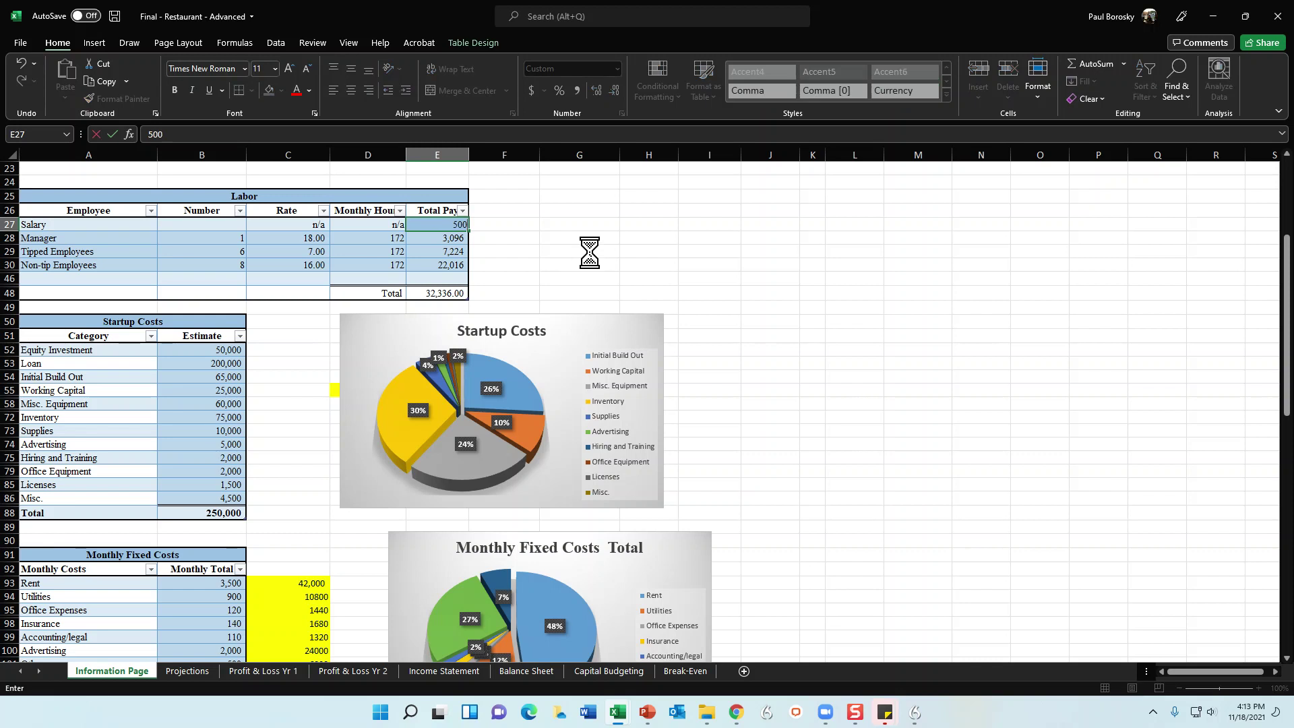
pyautogui.press('Return')
pyautogui.press('Up')
pyautogui.write('2')
pyautogui.write('5,00')
pyautogui.press('Return')
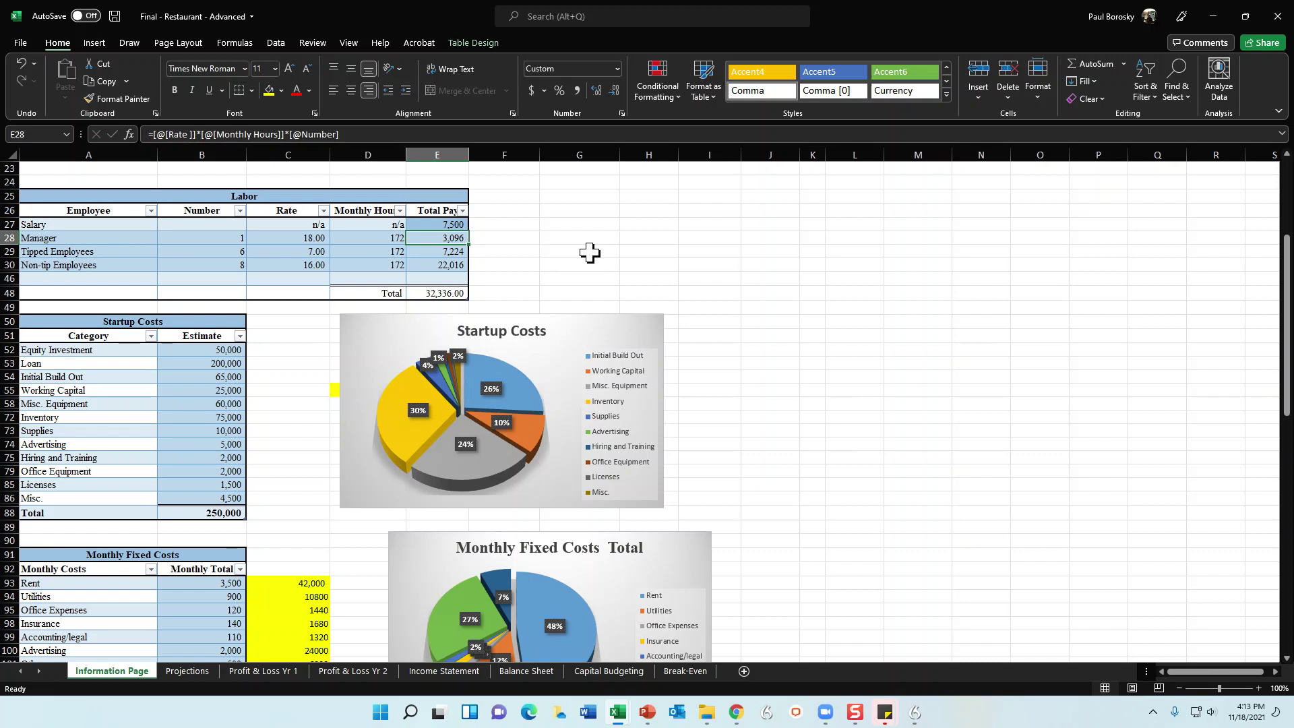
pyautogui.click(163, 267)
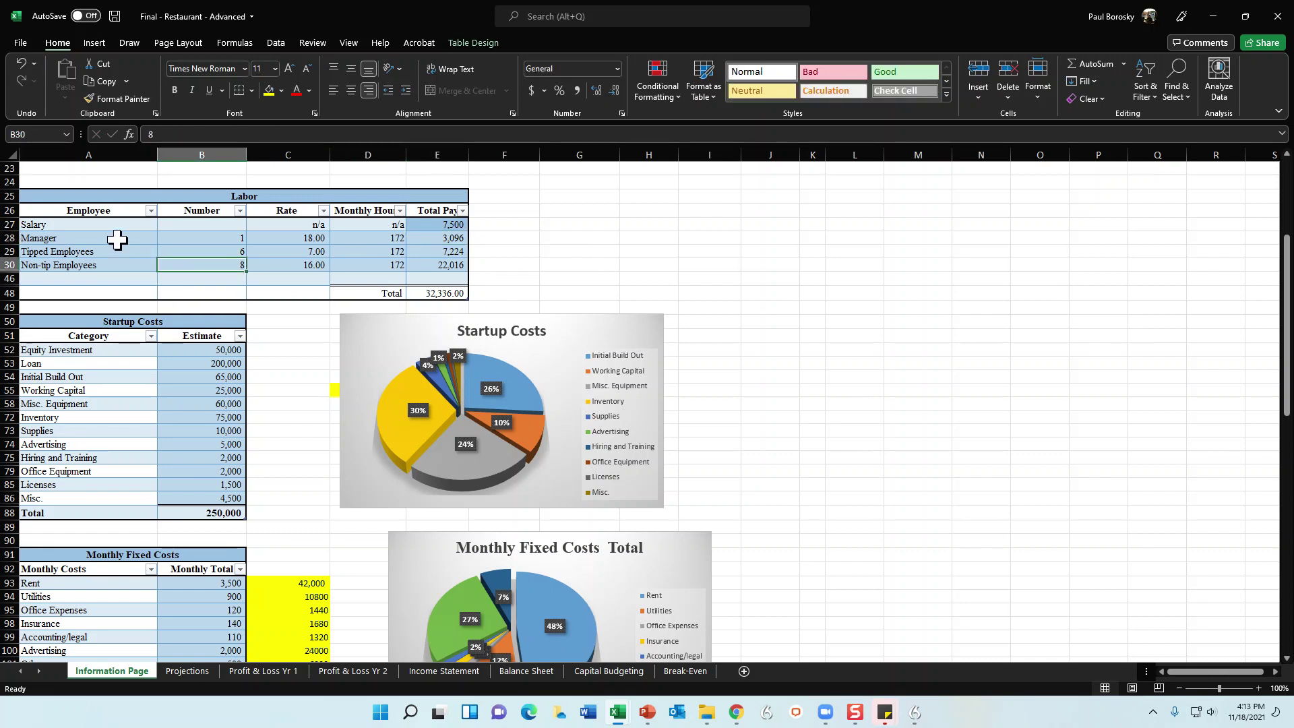
pyautogui.click(152, 263)
pyautogui.click(150, 242)
pyautogui.click(145, 264)
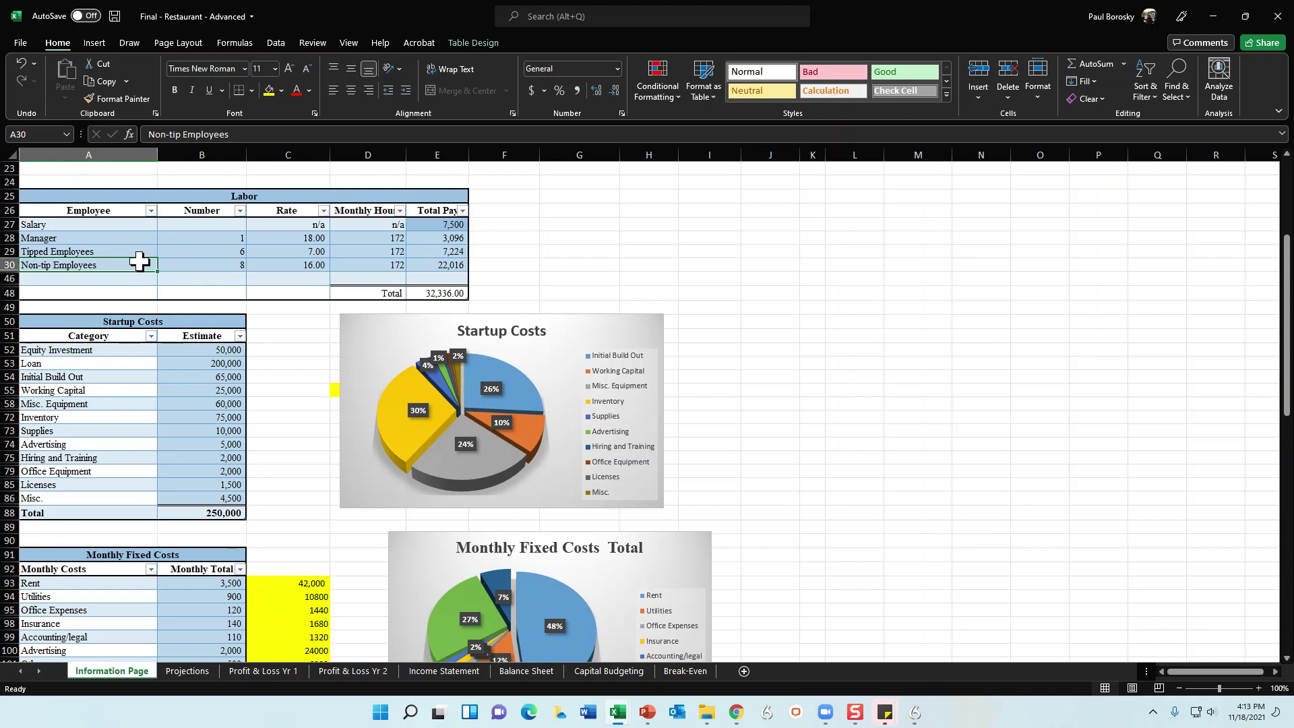
pyautogui.click(93, 253)
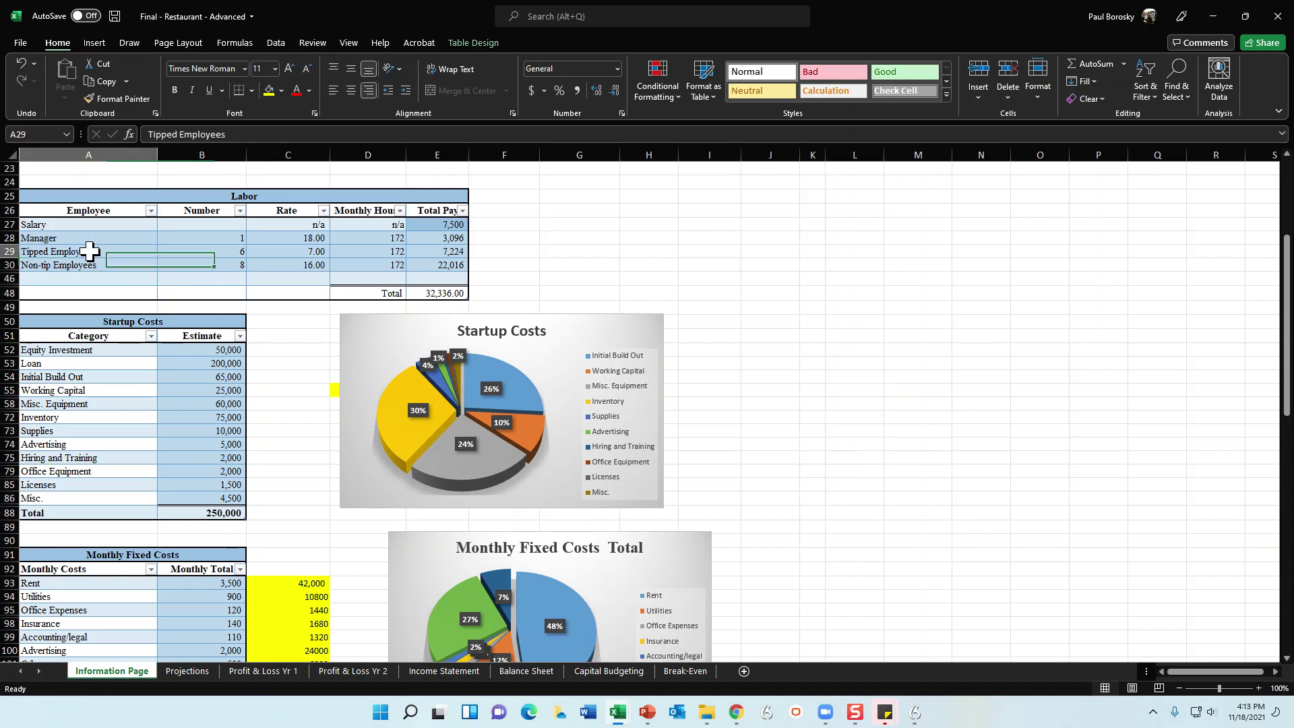
pyautogui.click(96, 239)
# - Rename the Tipped Employees entry in the Labor table as Employees
pyautogui.click(99, 251)
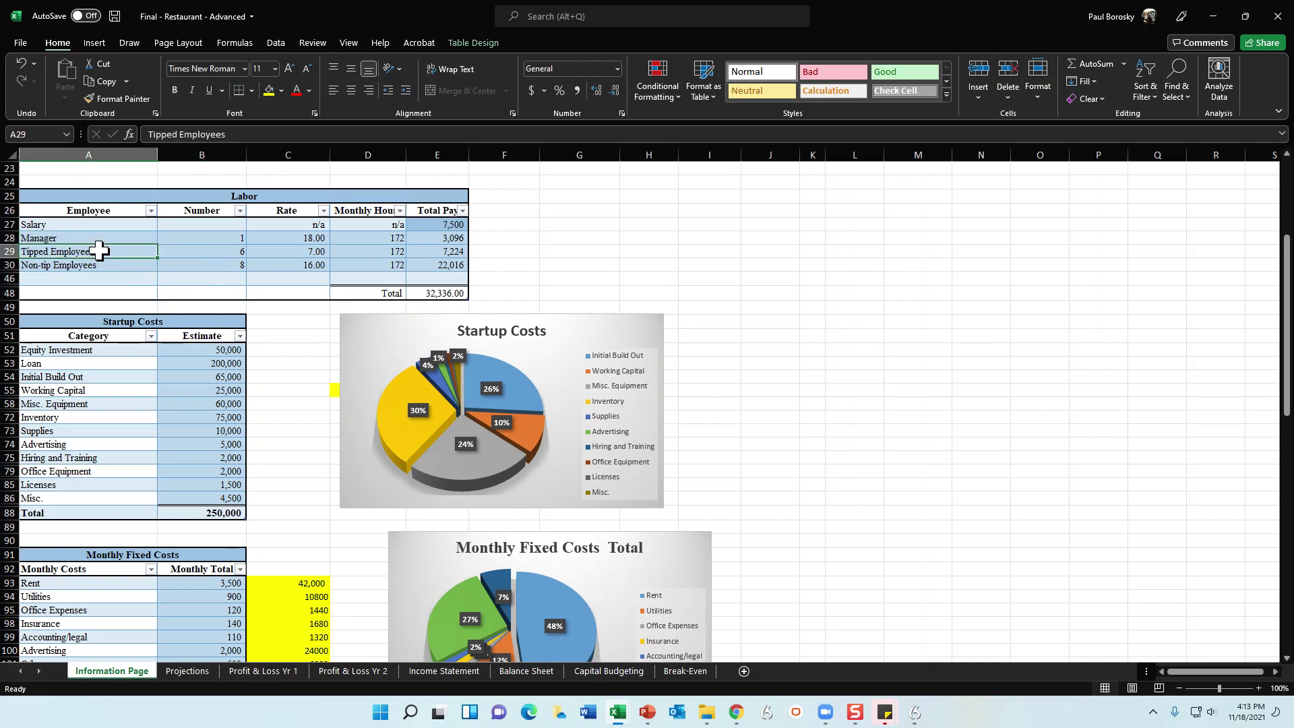
pyautogui.write('Empl')
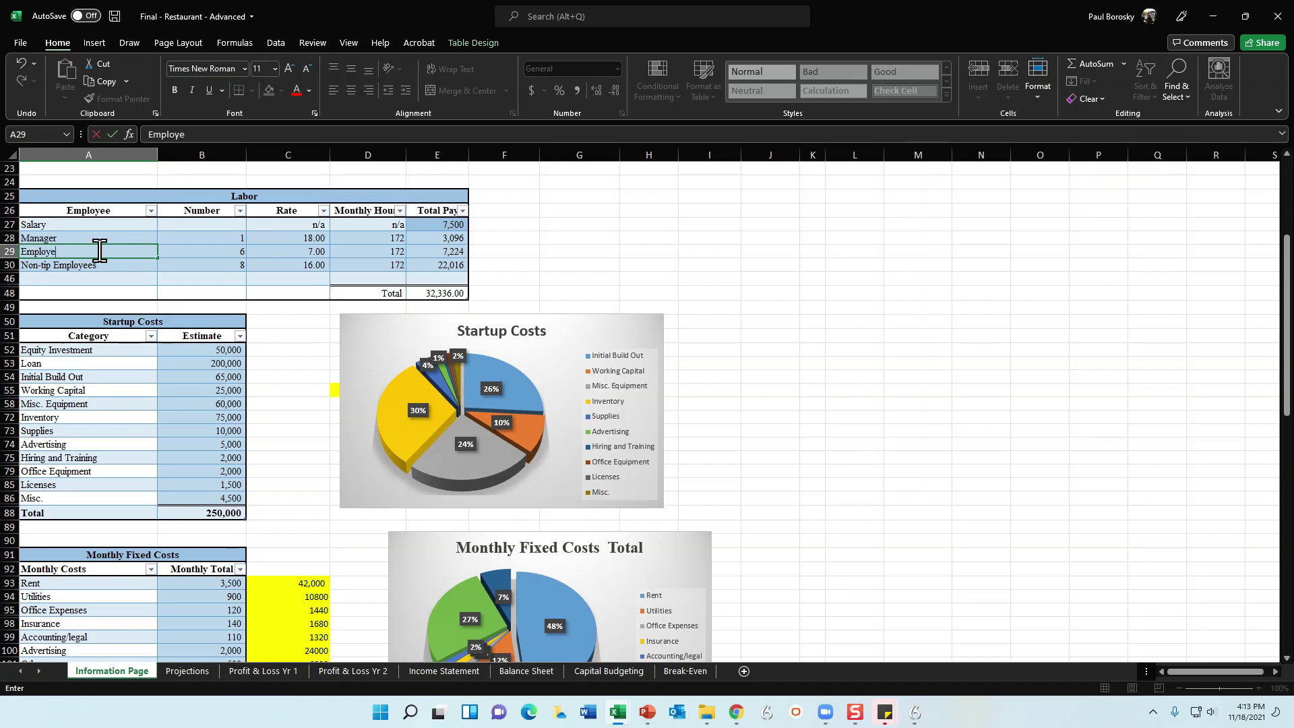
pyautogui.press('Return')
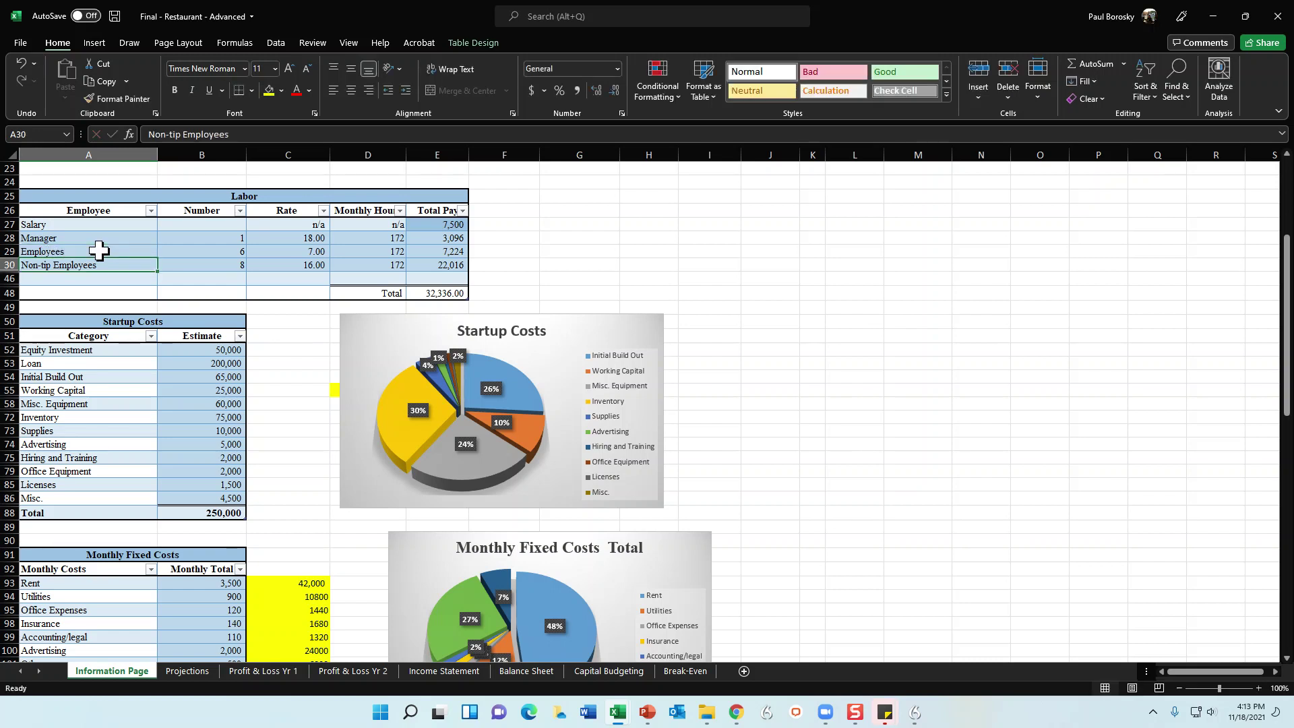
# - Set the number of Non-tip Employees to 0 and hide that row of the Labor table
pyautogui.click(177, 264)
pyautogui.write('0')
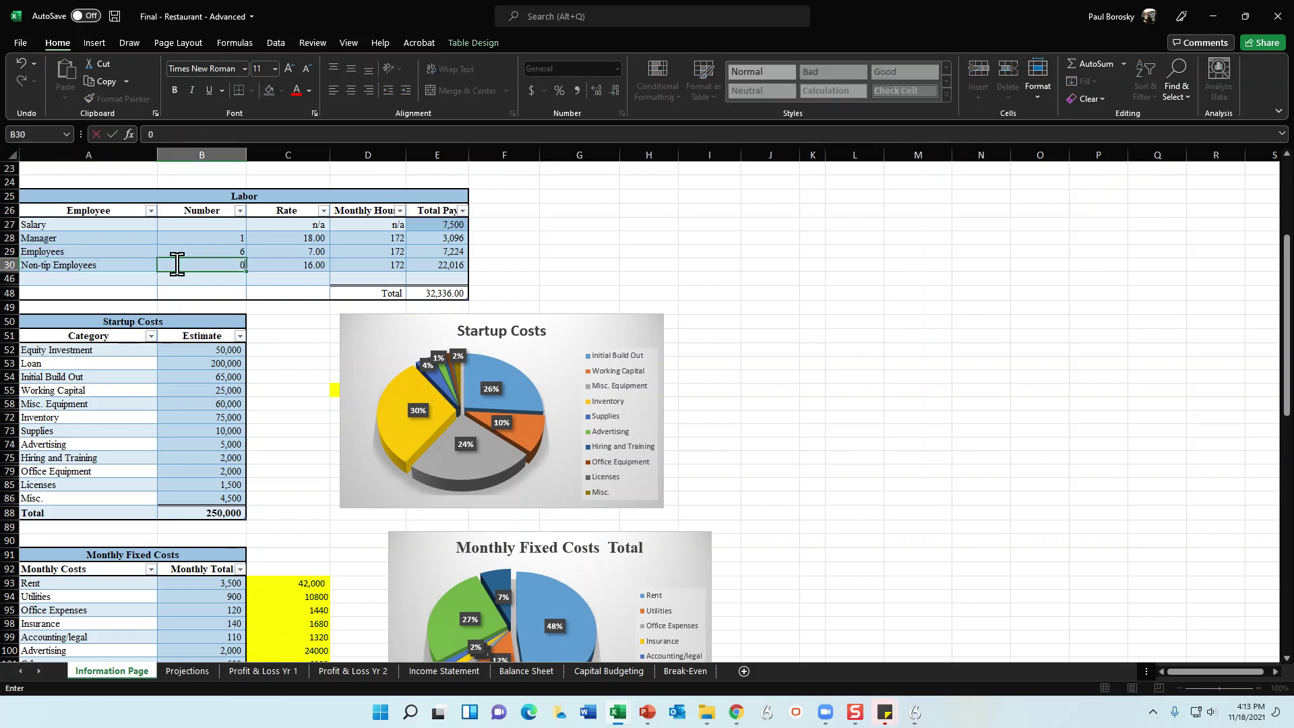
pyautogui.press('Return')
pyautogui.click(10, 265)
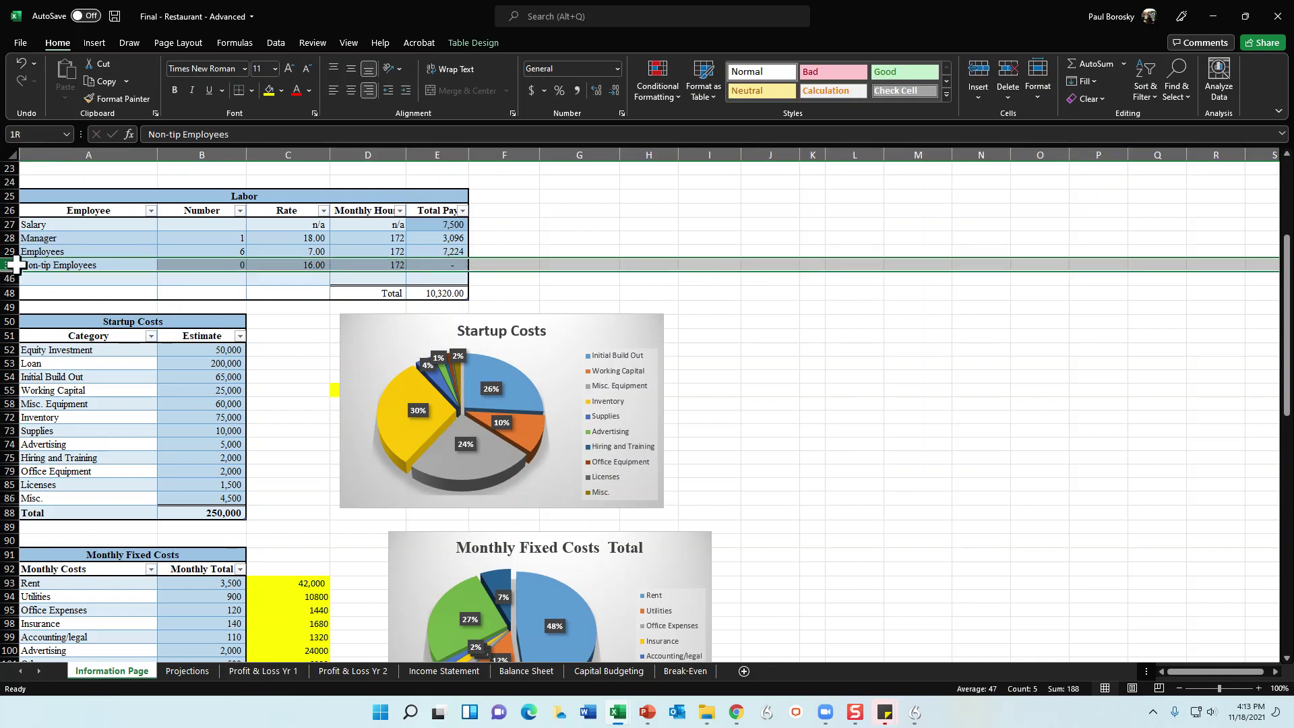
pyautogui.rightClick(230, 269)
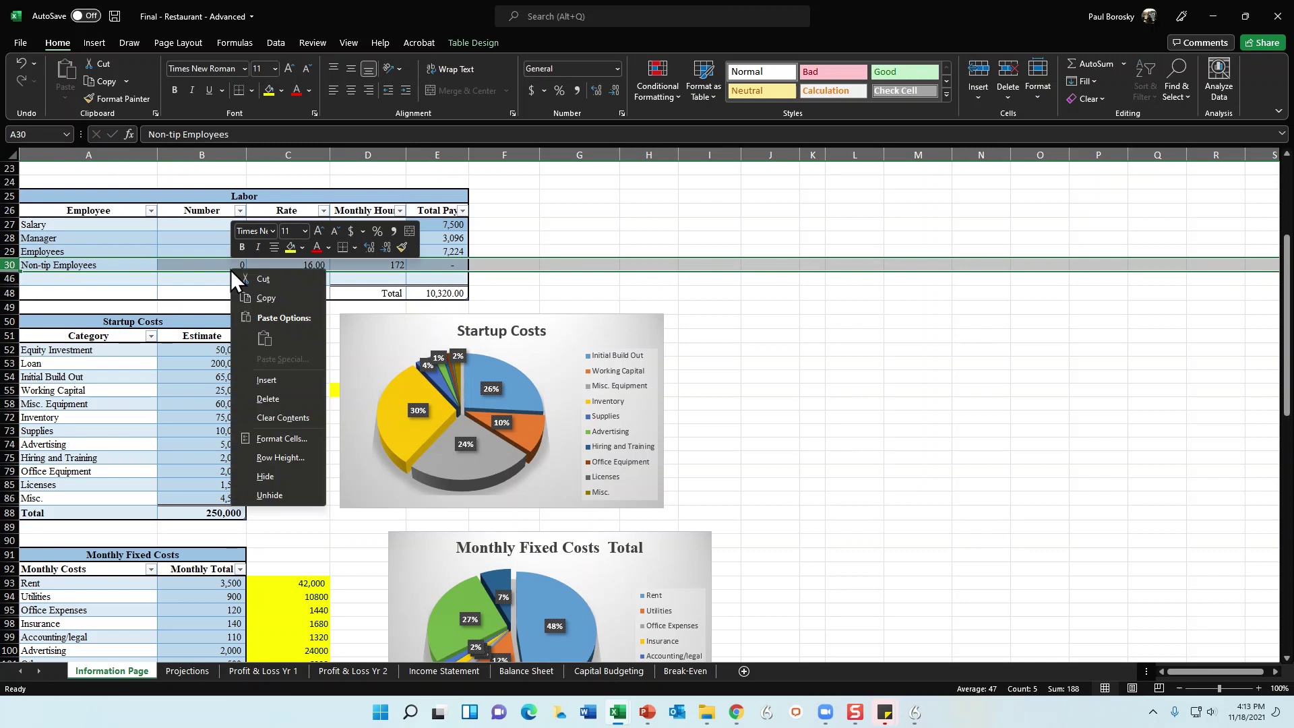
pyautogui.click(286, 479)
pyautogui.click(739, 265)
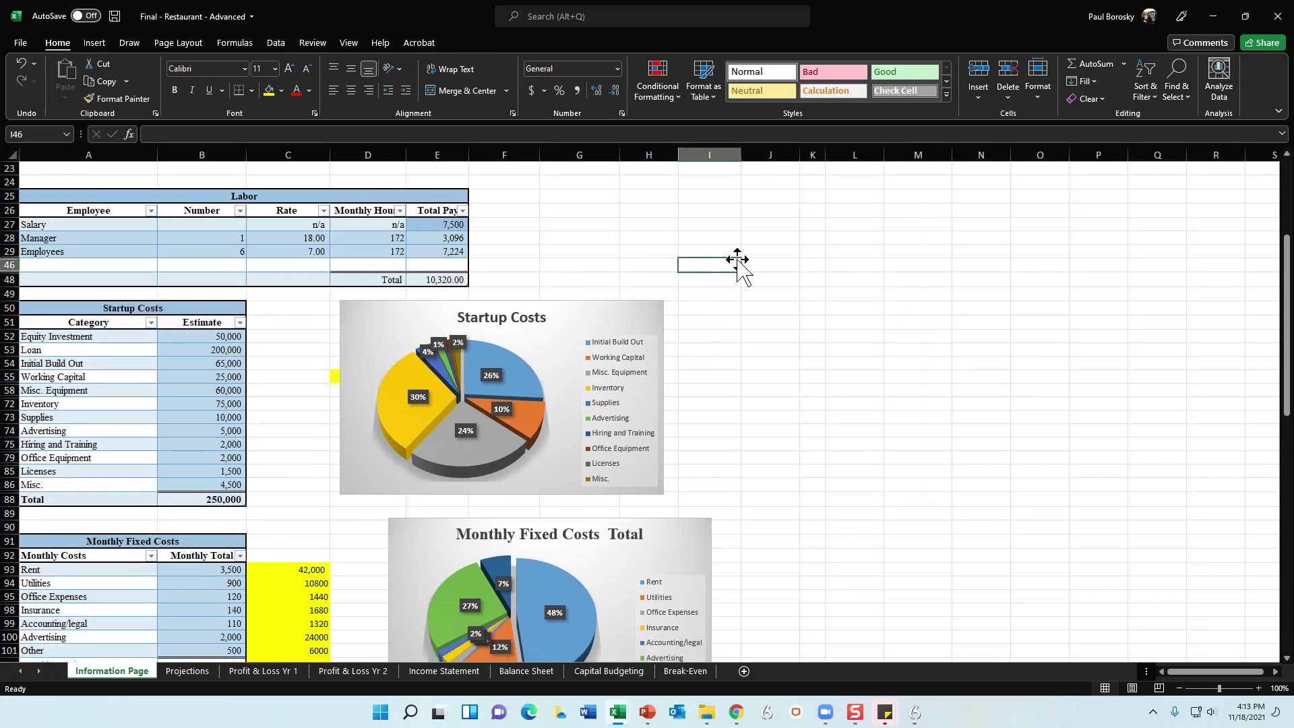
# - Set the Employees row in the Labor table to 15 people at a rate of 16.00
pyautogui.click(218, 253)
pyautogui.write('15')
pyautogui.press('Tab')
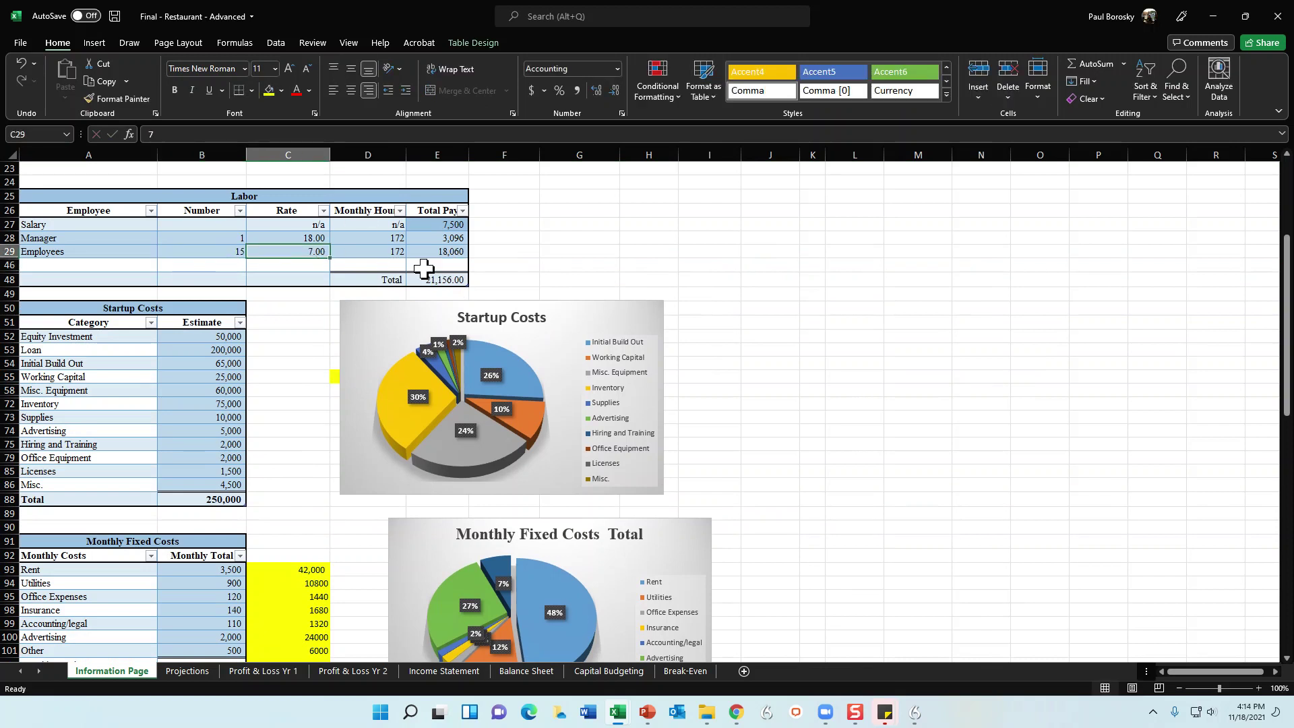
pyautogui.write('15')
pyautogui.press('Return')
pyautogui.press('Up')
pyautogui.write('16')
pyautogui.press('Return')
# - Set the monthly hours of the Employees row to 86
pyautogui.press('Up')
pyautogui.press('Right')
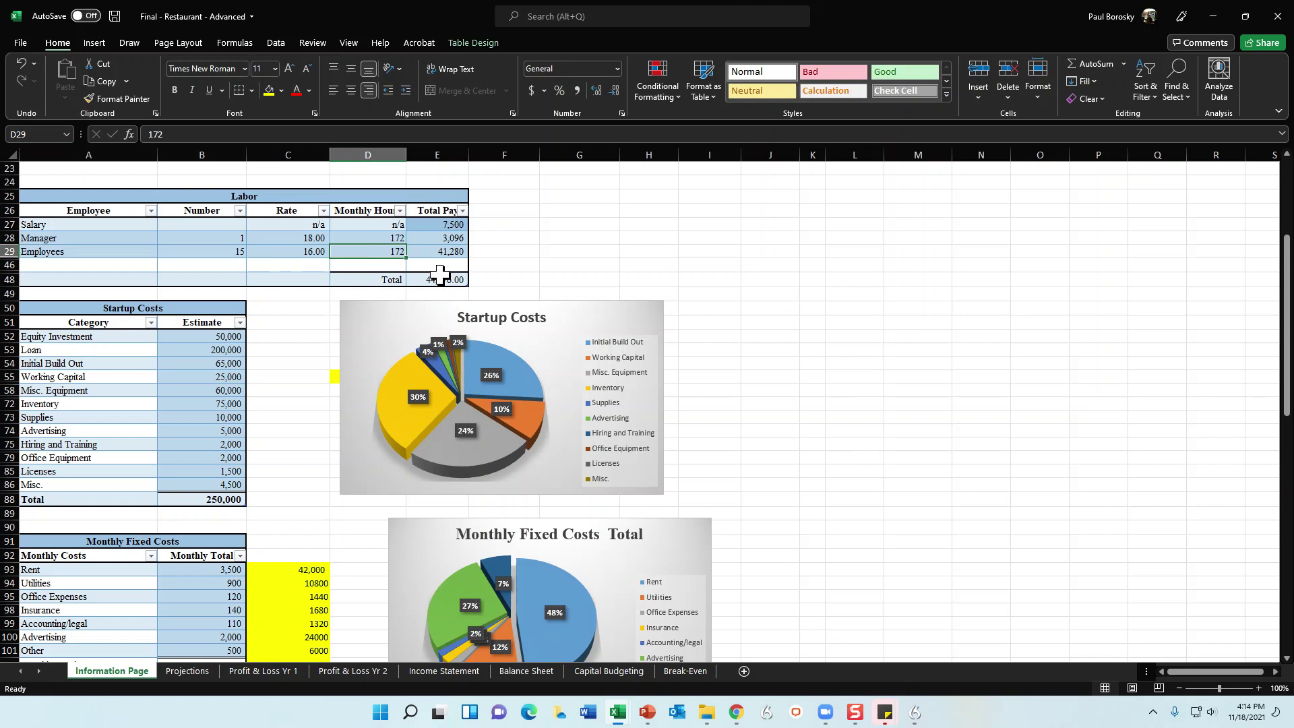
pyautogui.write('86')
pyautogui.press('Return')
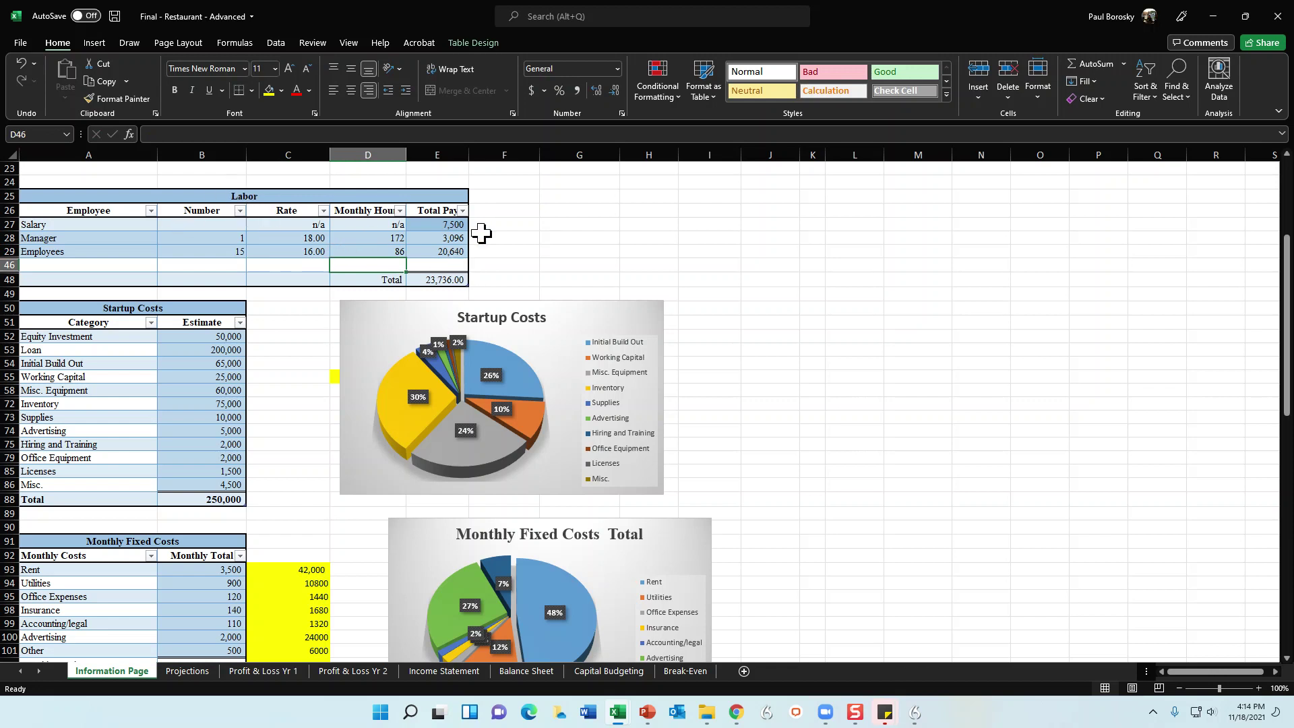
pyautogui.click(456, 228)
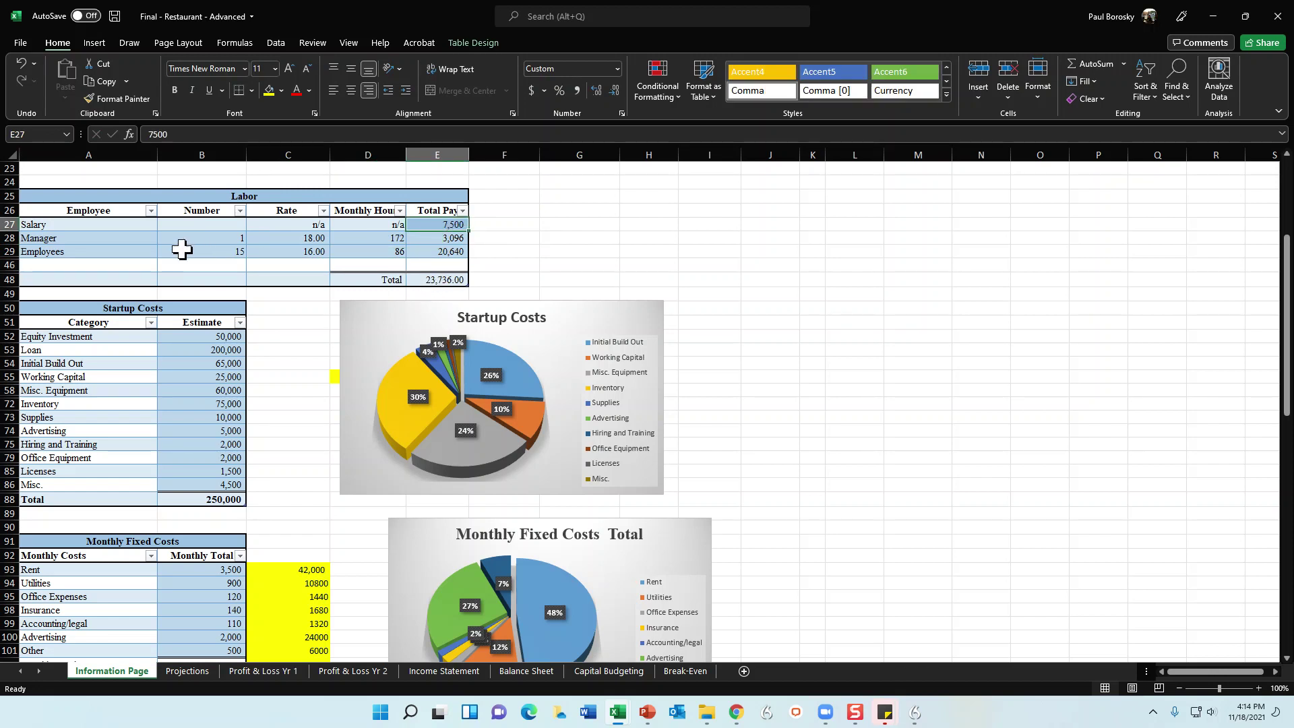
pyautogui.click(131, 238)
pyautogui.click(130, 250)
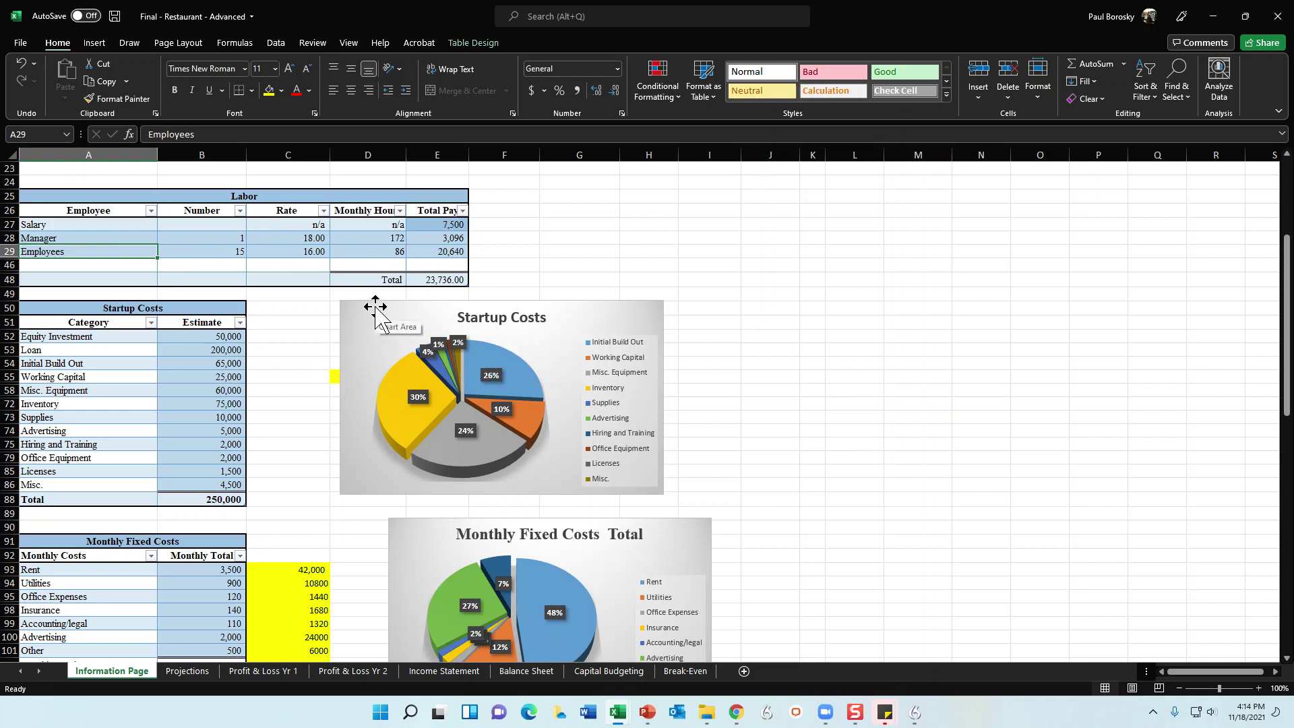
# - Set the Loan estimate in the Startup Costs table to 500,000
pyautogui.scroll(-3, 360, 331)
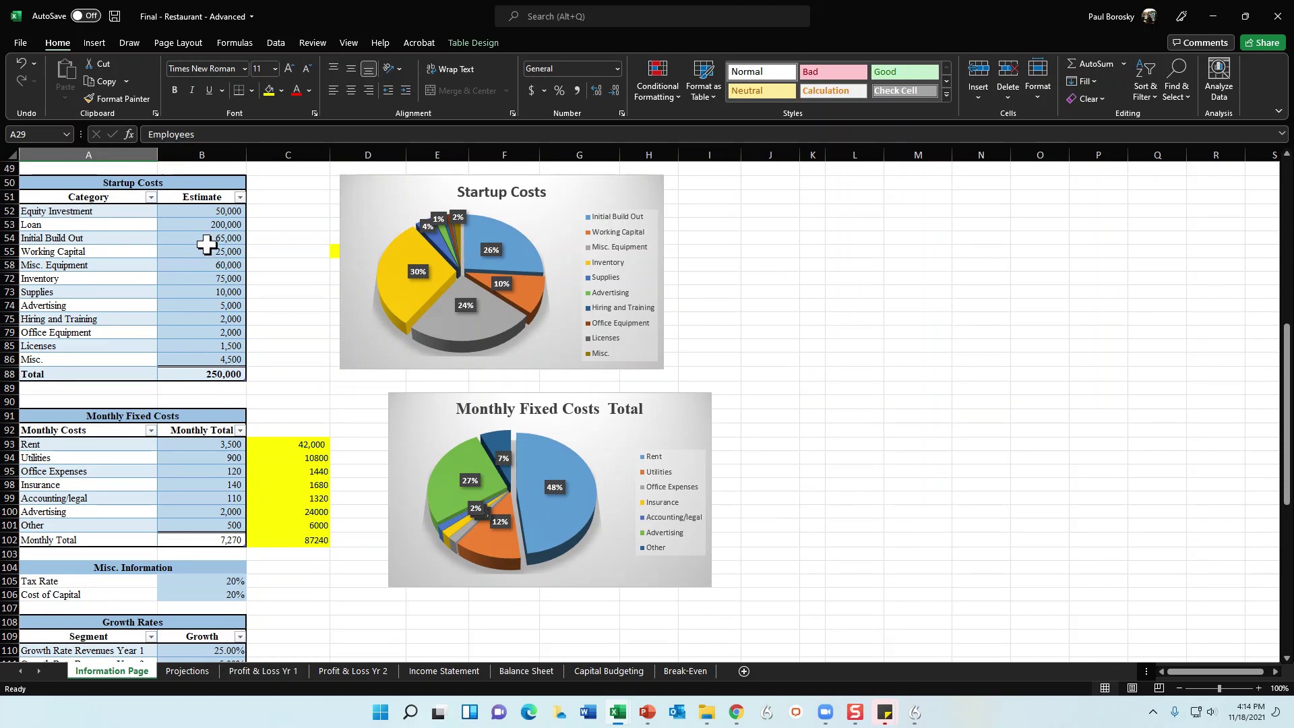
pyautogui.click(204, 190)
pyautogui.click(211, 215)
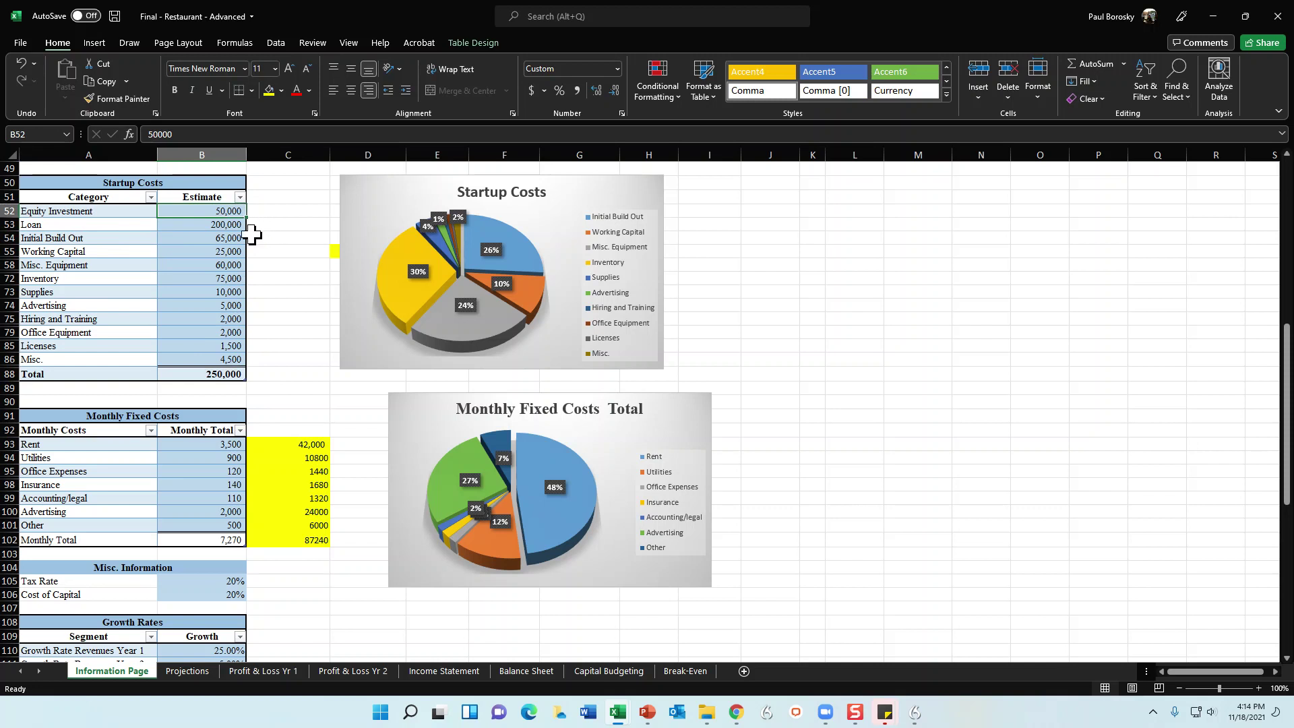
pyautogui.click(223, 226)
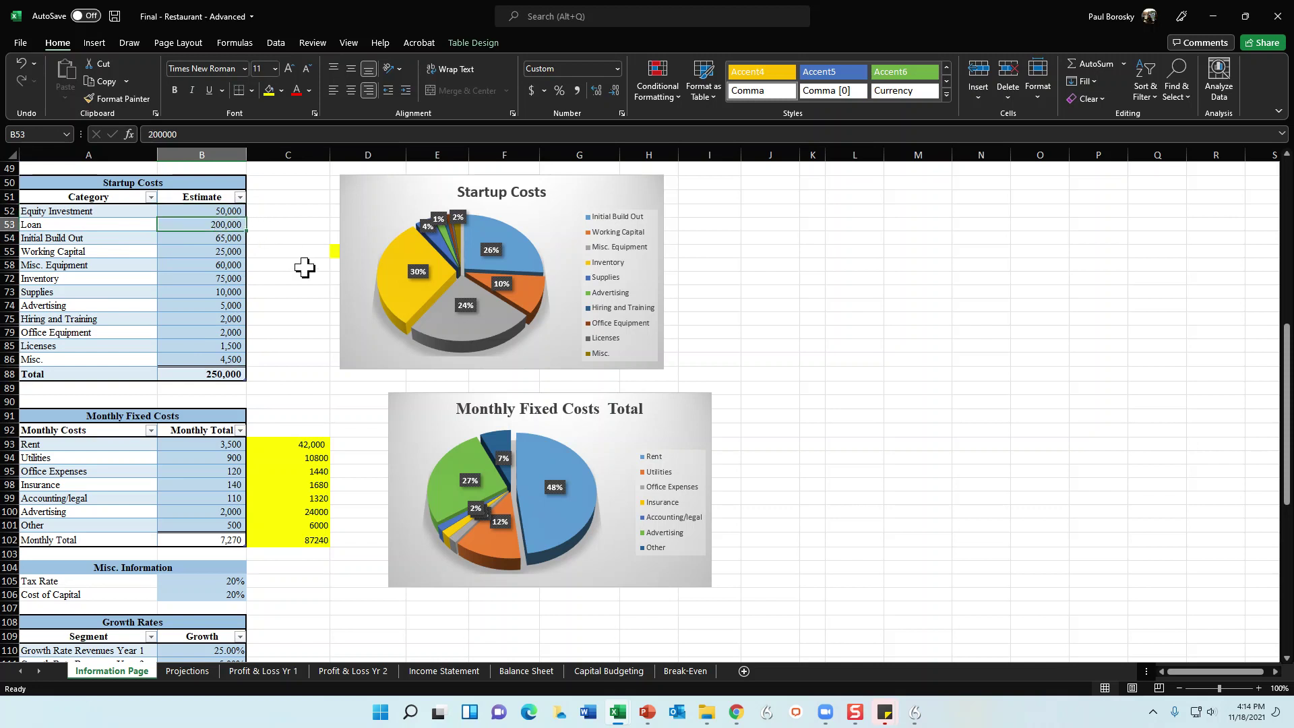
pyautogui.write('500')
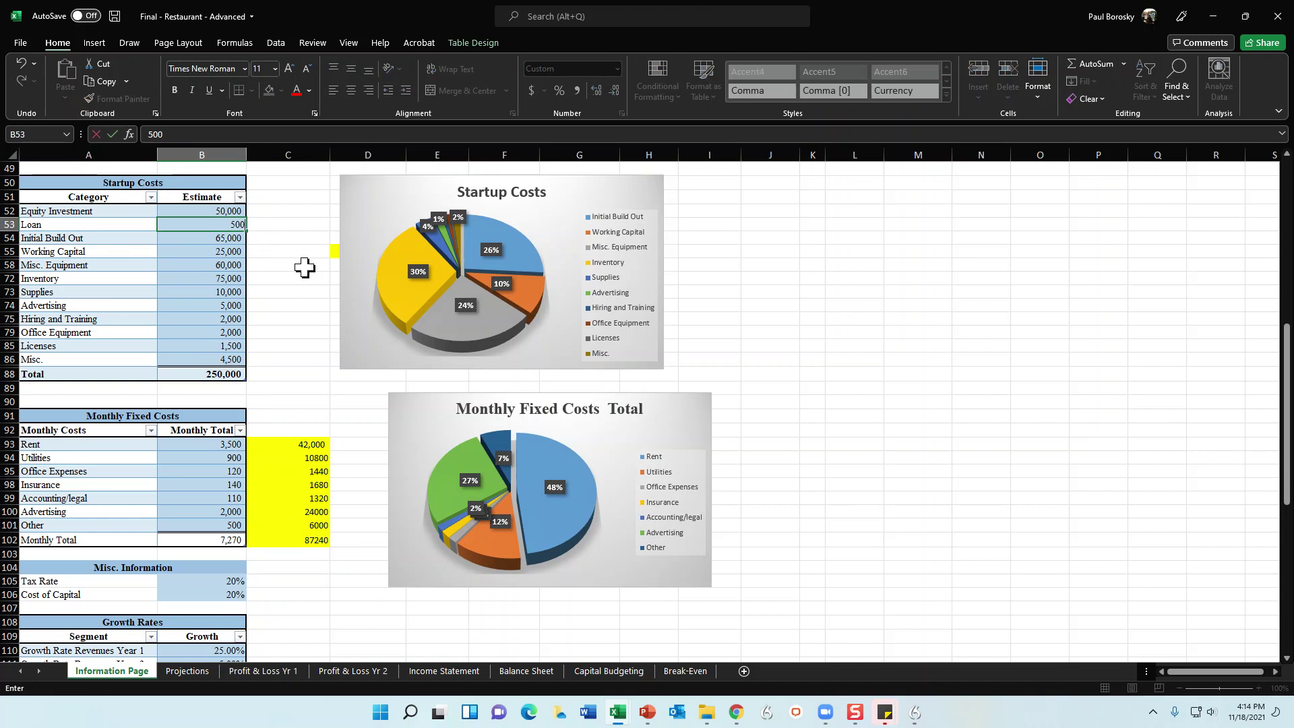
pyautogui.press('Return')
pyautogui.press('Up')
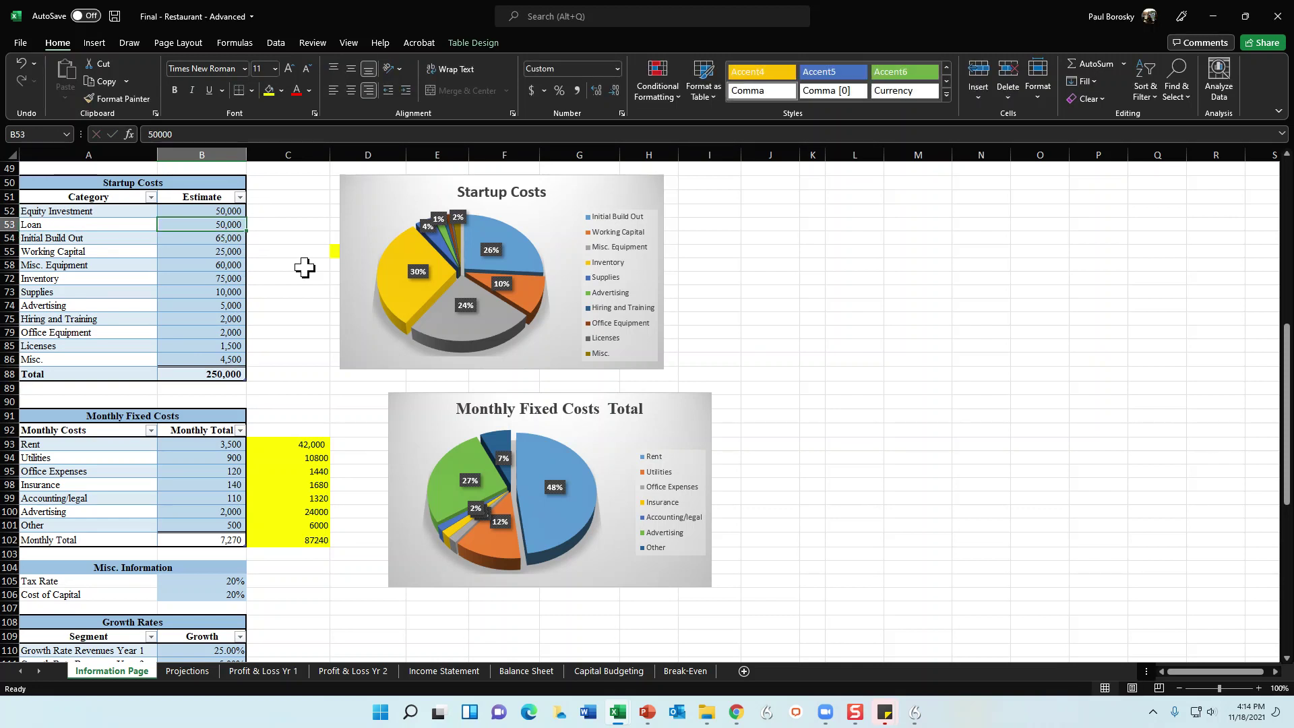
pyautogui.write('500')
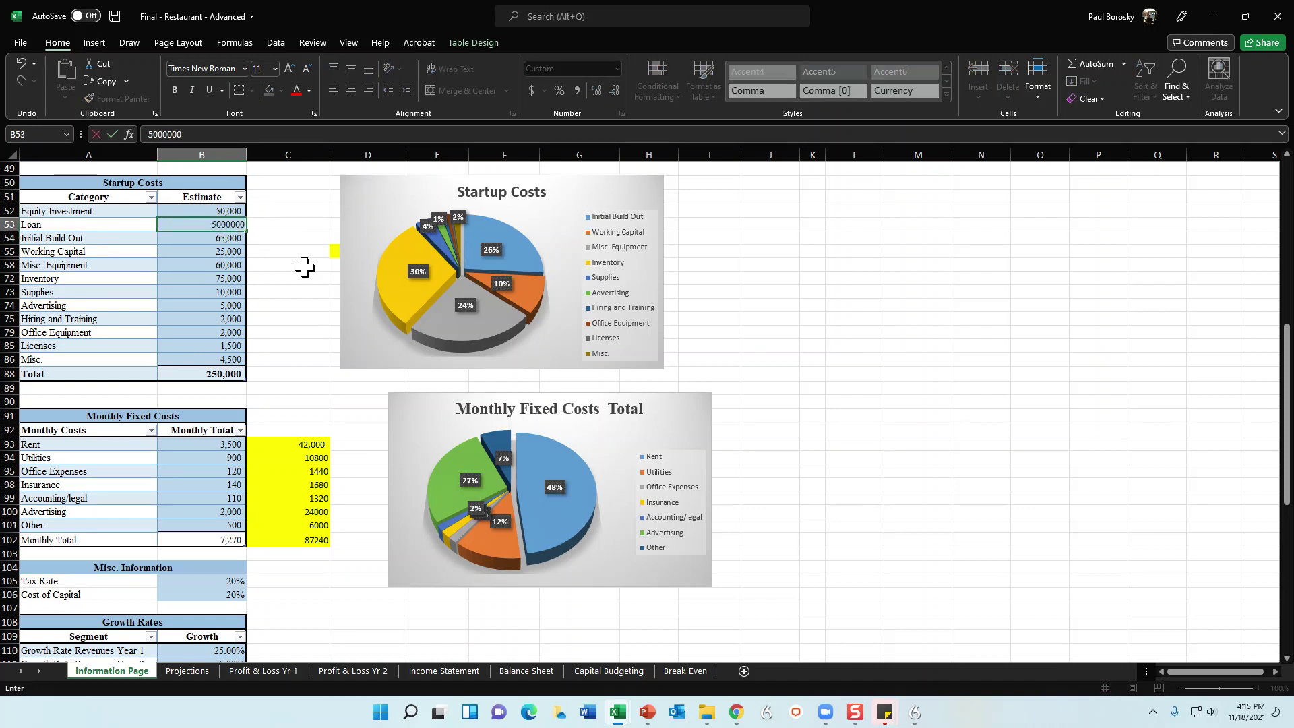
pyautogui.press('Return')
pyautogui.press('Up')
pyautogui.click(186, 135)
pyautogui.press('BackSpace')
pyautogui.press('Return')
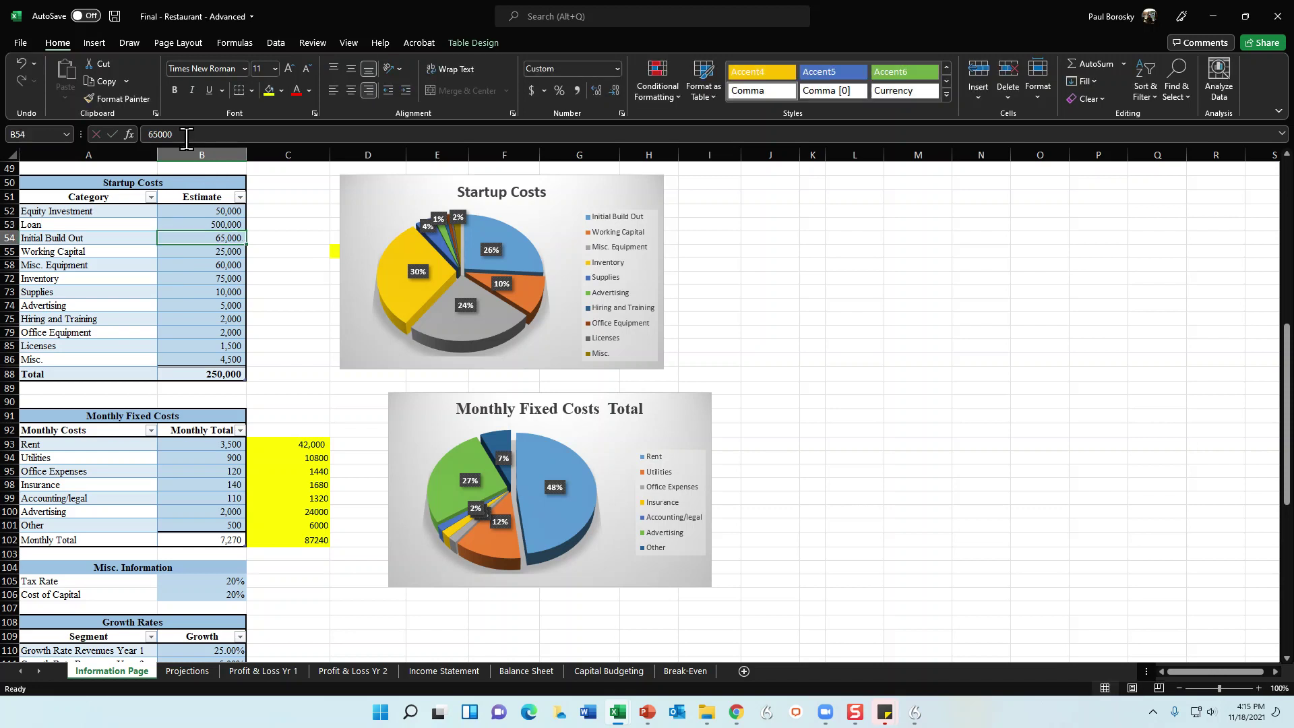
pyautogui.click(219, 224)
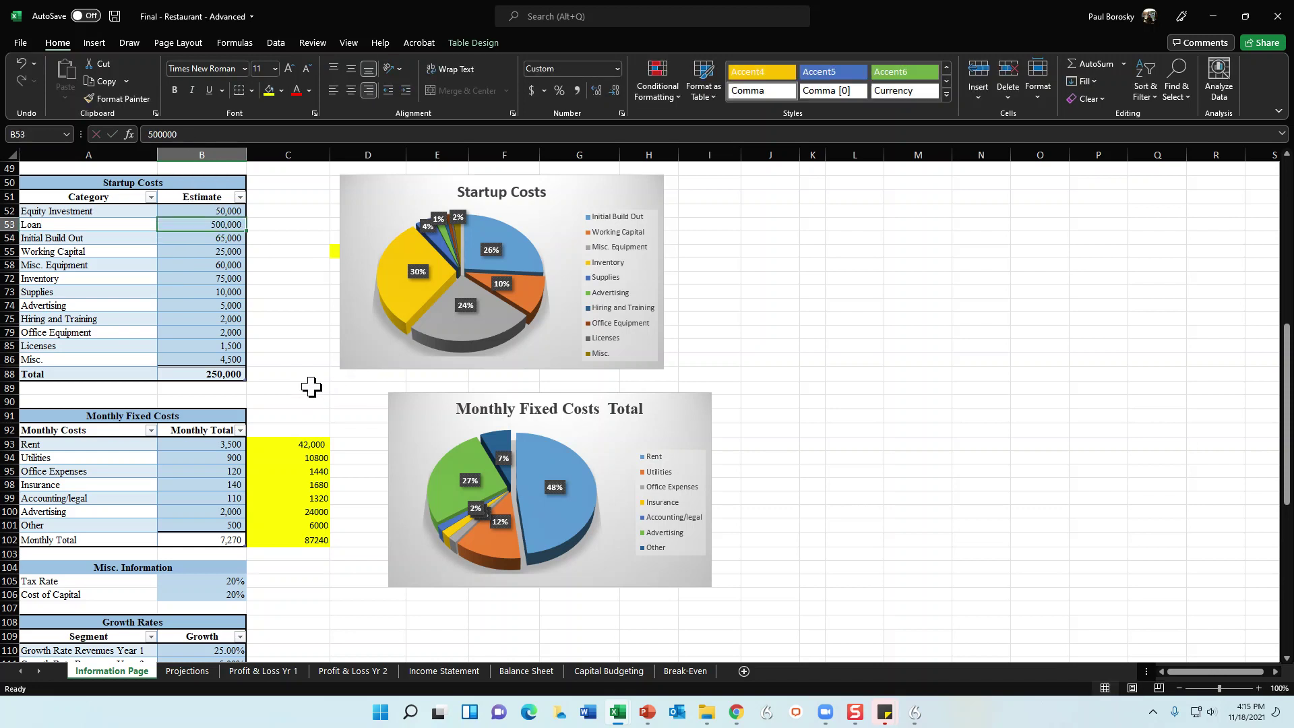
# - Review the Startup Costs categories one by one from Initial Build Out down to Misc
pyautogui.click(210, 237)
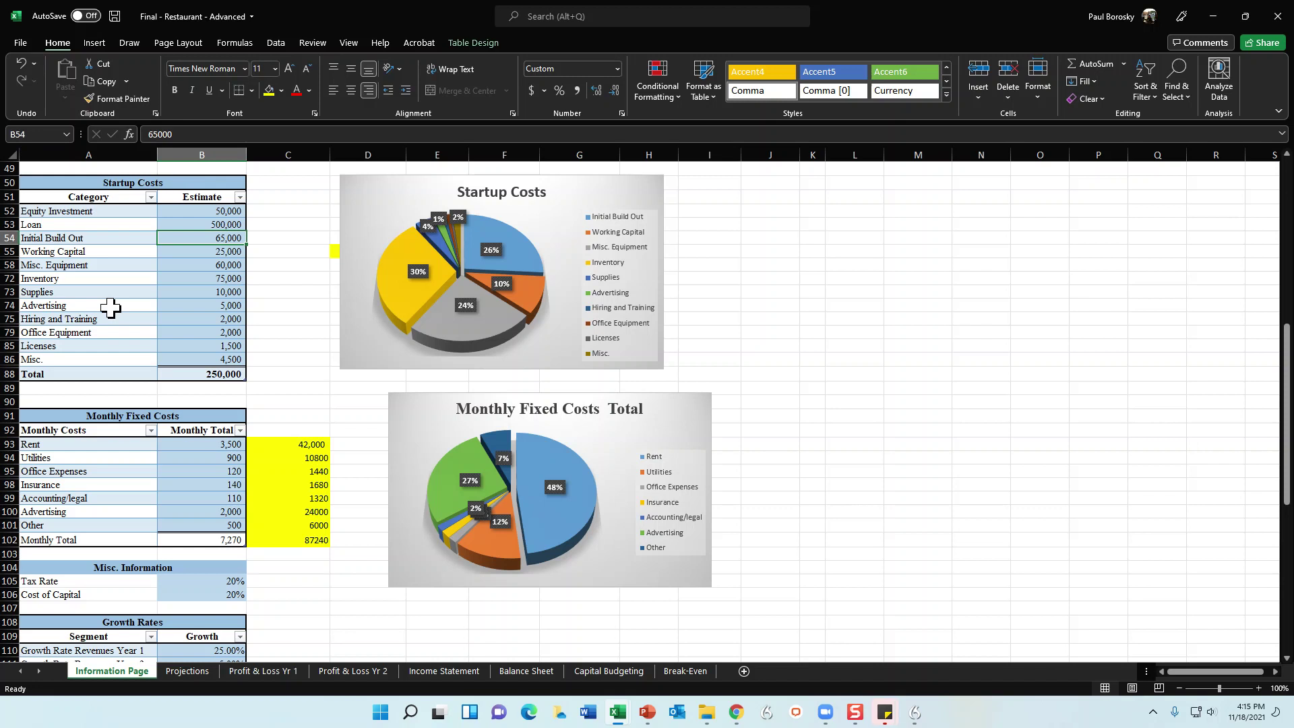
pyautogui.click(87, 253)
pyautogui.click(114, 267)
pyautogui.click(105, 281)
pyautogui.click(105, 293)
pyautogui.click(105, 306)
pyautogui.click(108, 320)
pyautogui.click(106, 334)
pyautogui.click(122, 346)
pyautogui.click(126, 359)
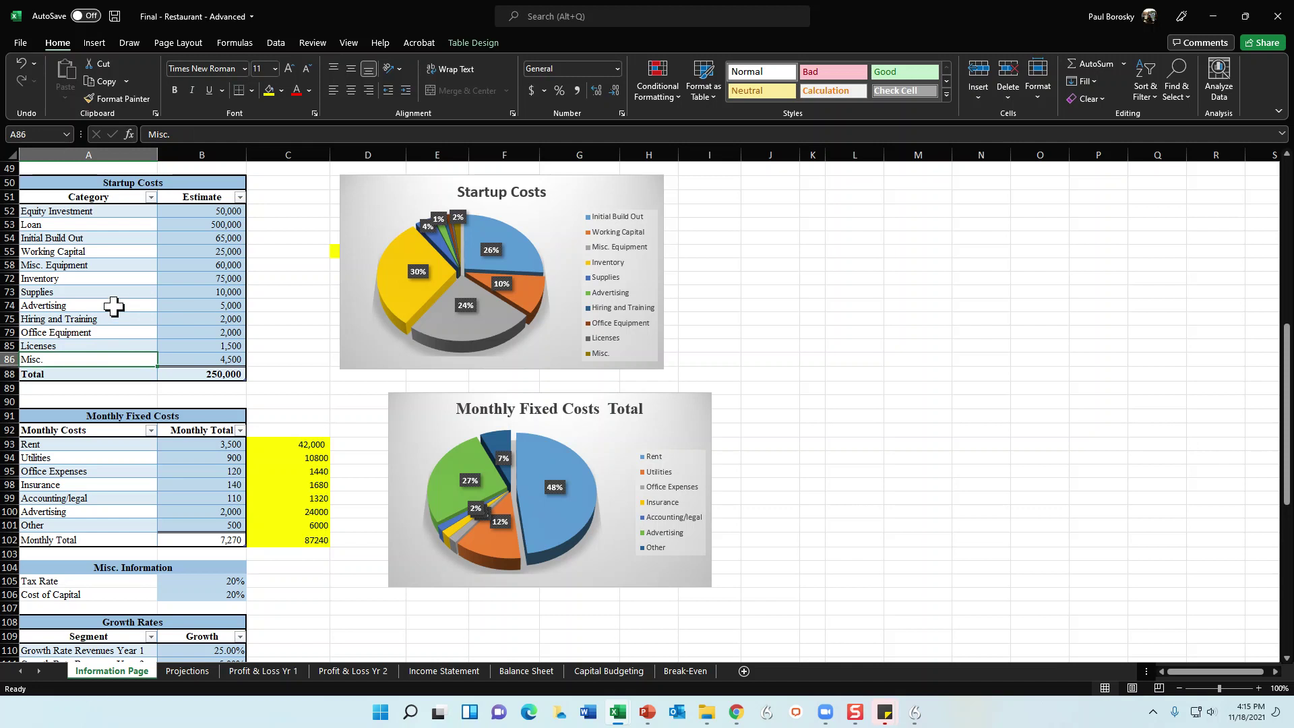
# - Rename the Hiring and Training entry in the Startup Costs table as POS System and set its estimate to 2,500
pyautogui.click(112, 317)
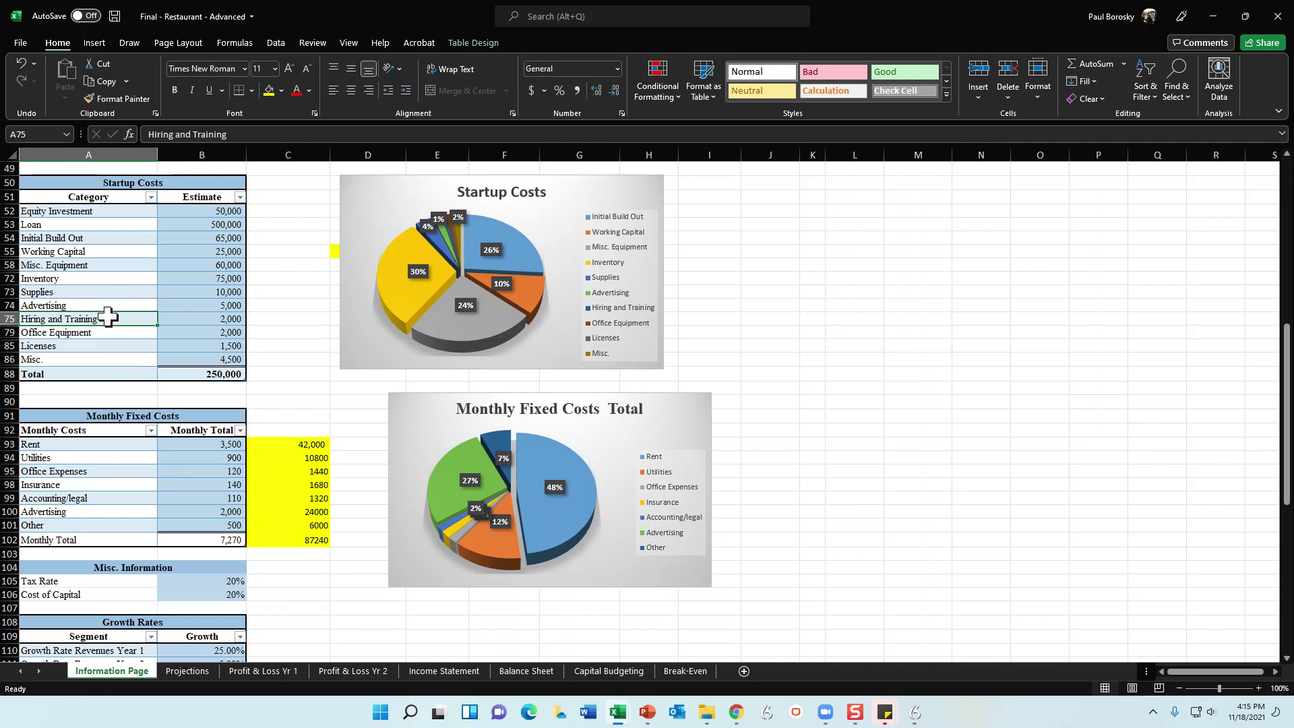
pyautogui.write('POS System')
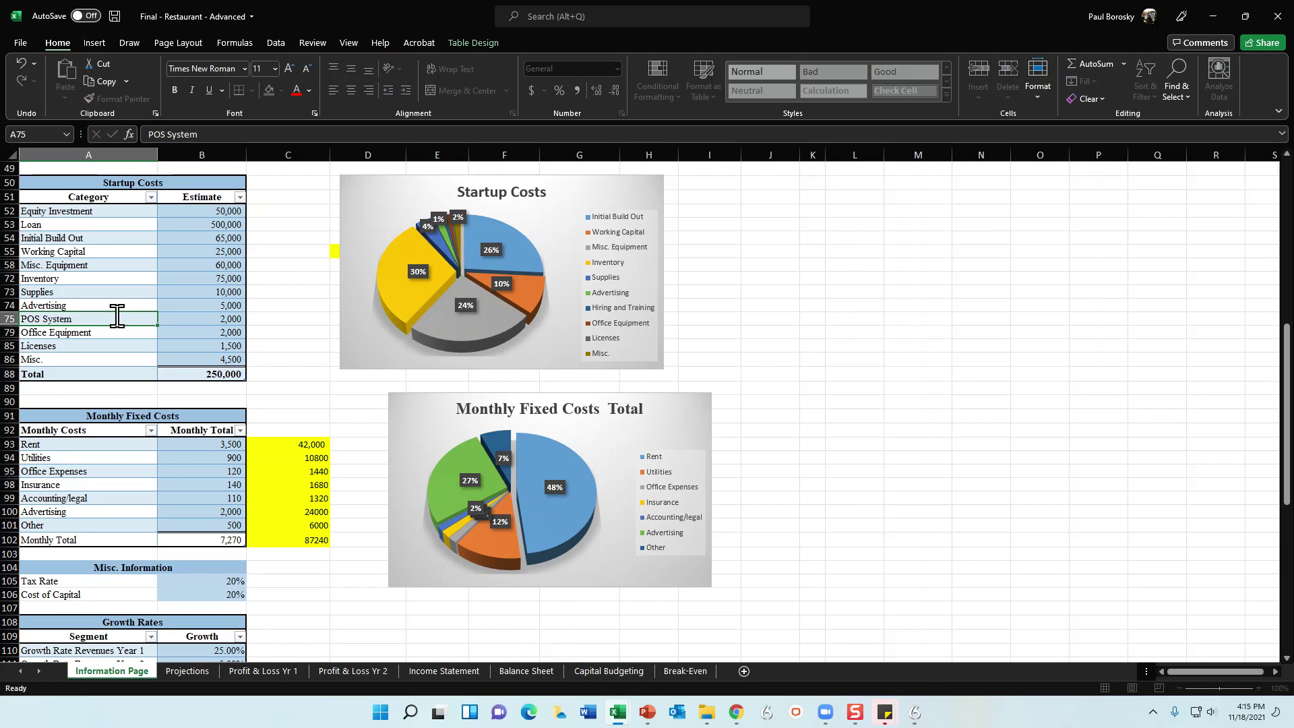
pyautogui.press('Tab')
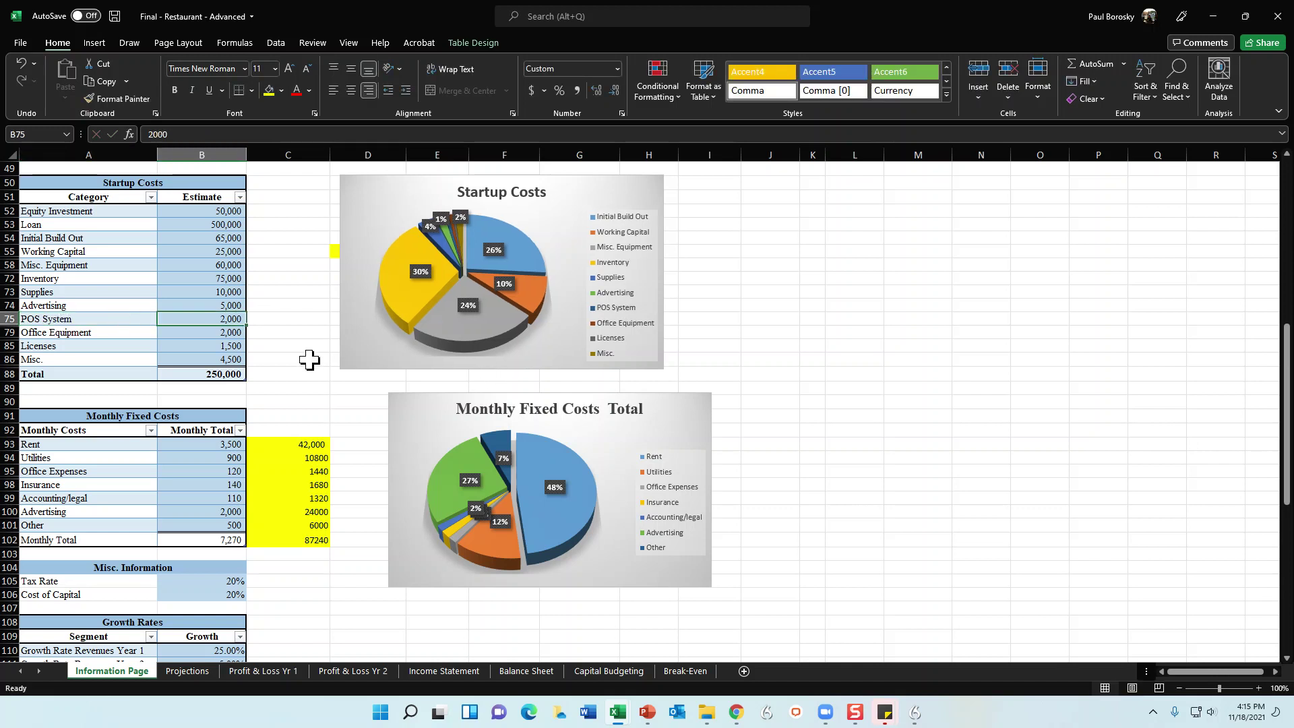
pyautogui.write('25')
pyautogui.press('Return')
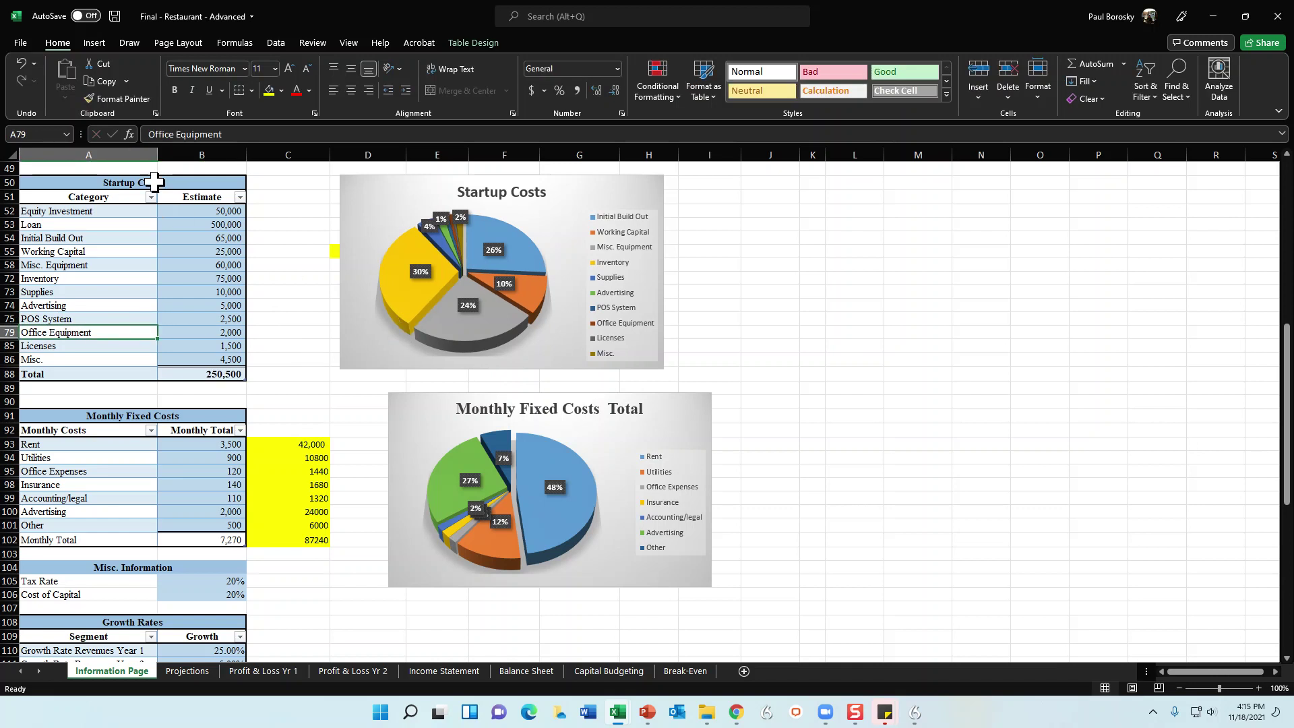
pyautogui.click(95, 321)
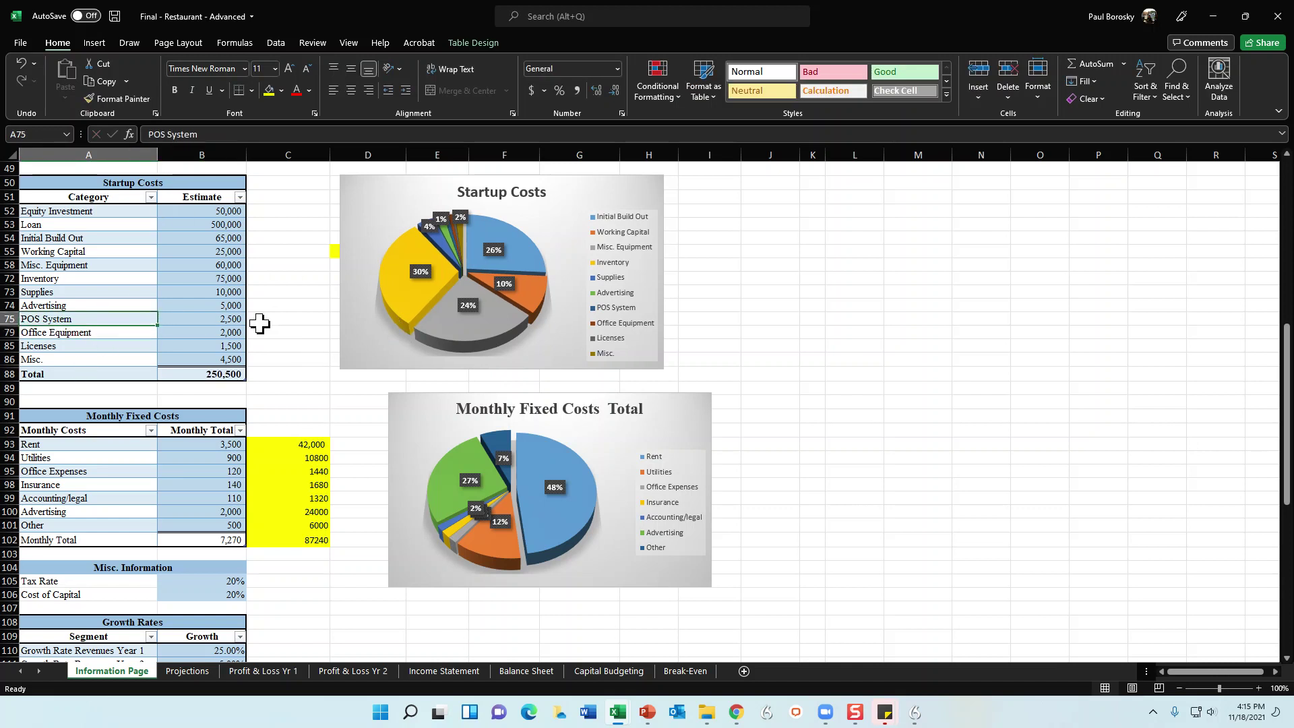
pyautogui.click(229, 319)
pyautogui.click(140, 310)
pyautogui.click(202, 320)
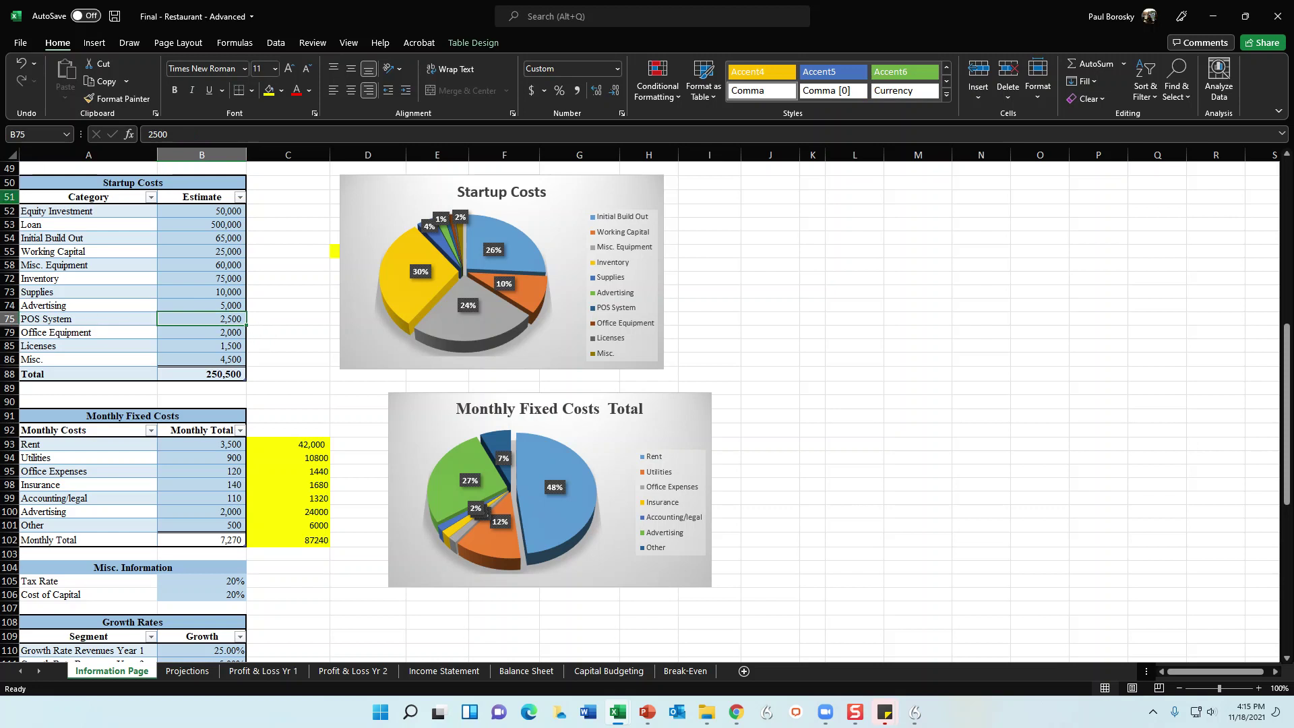
# - Unhide the hidden rows of the Startup Costs table between rows 50 and 88
pyautogui.moveTo(9, 182); pyautogui.dragTo(9, 374)
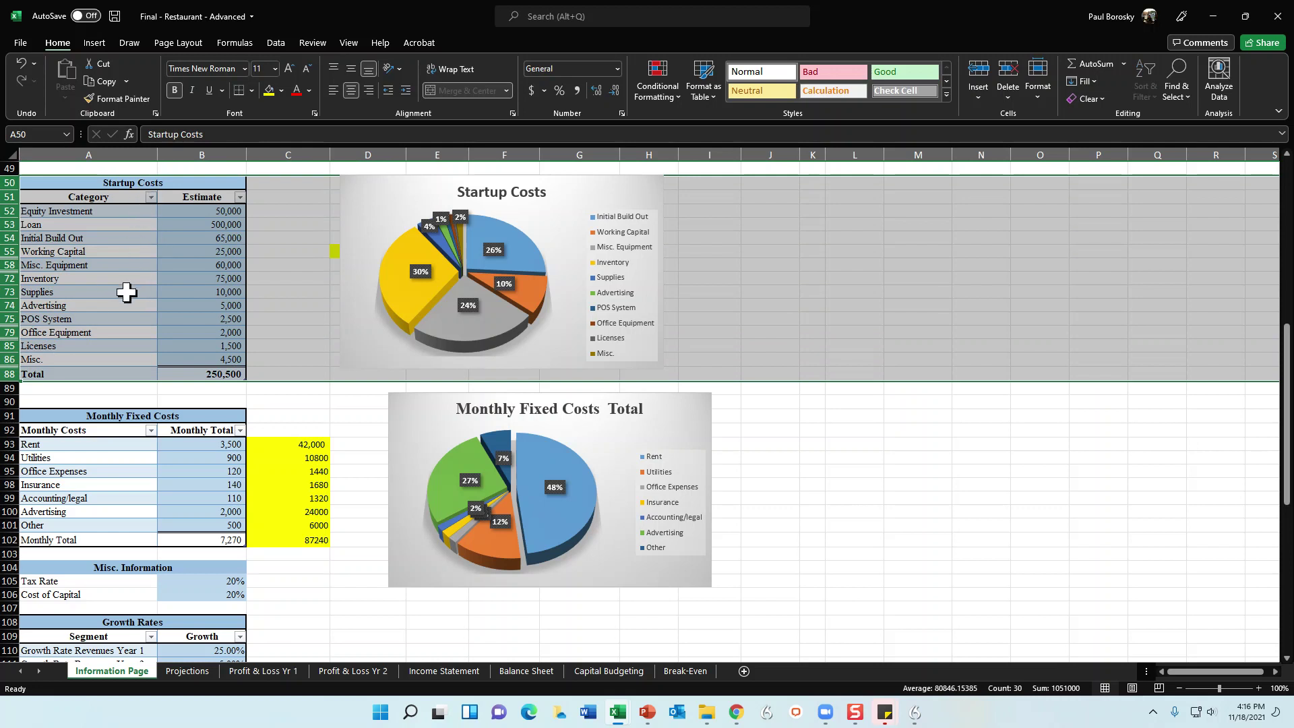
pyautogui.rightClick(101, 269)
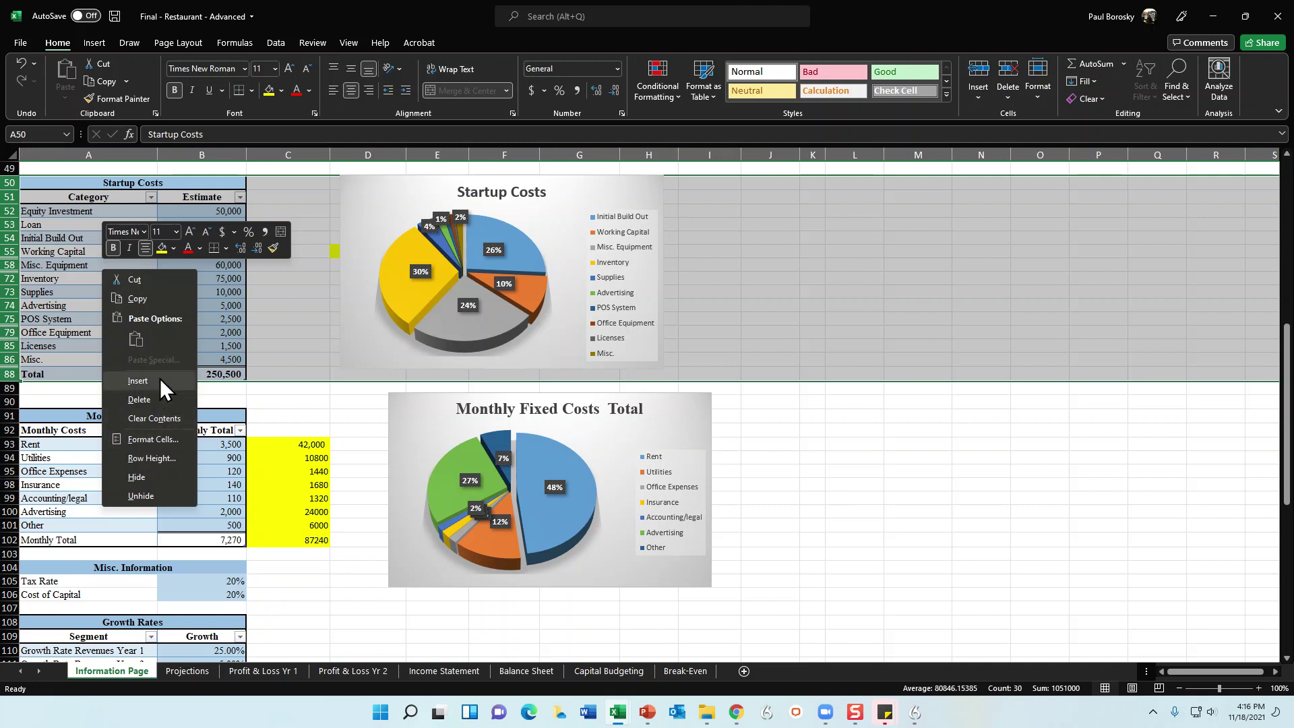
pyautogui.click(146, 496)
pyautogui.click(297, 362)
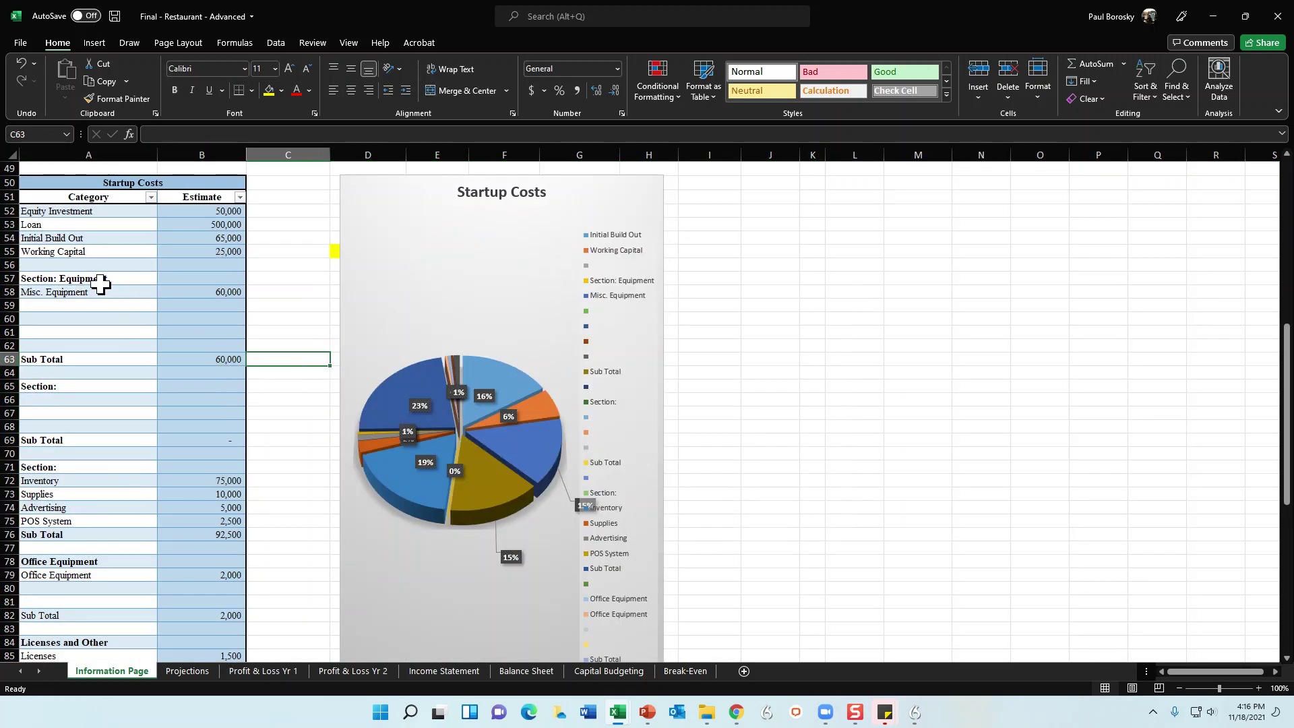
# - Shorten the Startup Costs chart by raising its lower edge to about row 73
pyautogui.click(480, 273)
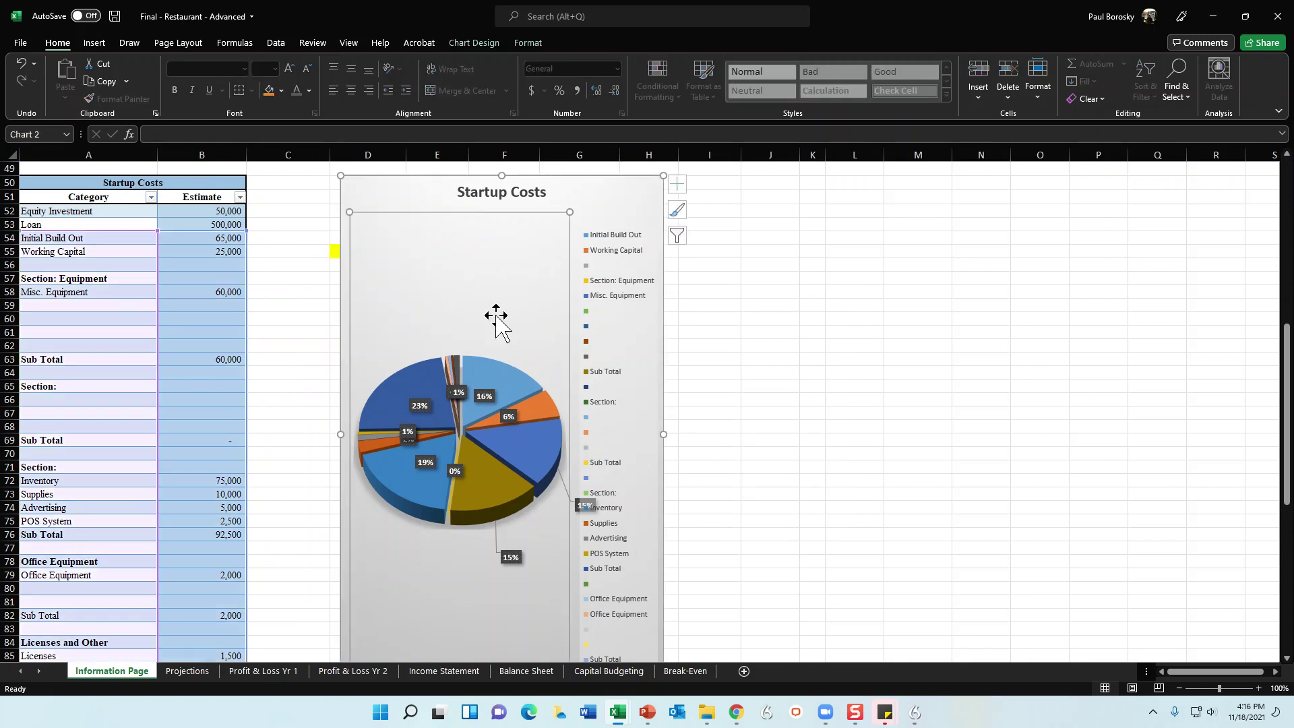
pyautogui.scroll(-4, 479, 273)
pyautogui.moveTo(499, 528); pyautogui.dragTo(514, 333)
pyautogui.click(344, 426)
pyautogui.scroll(4, 138, 370)
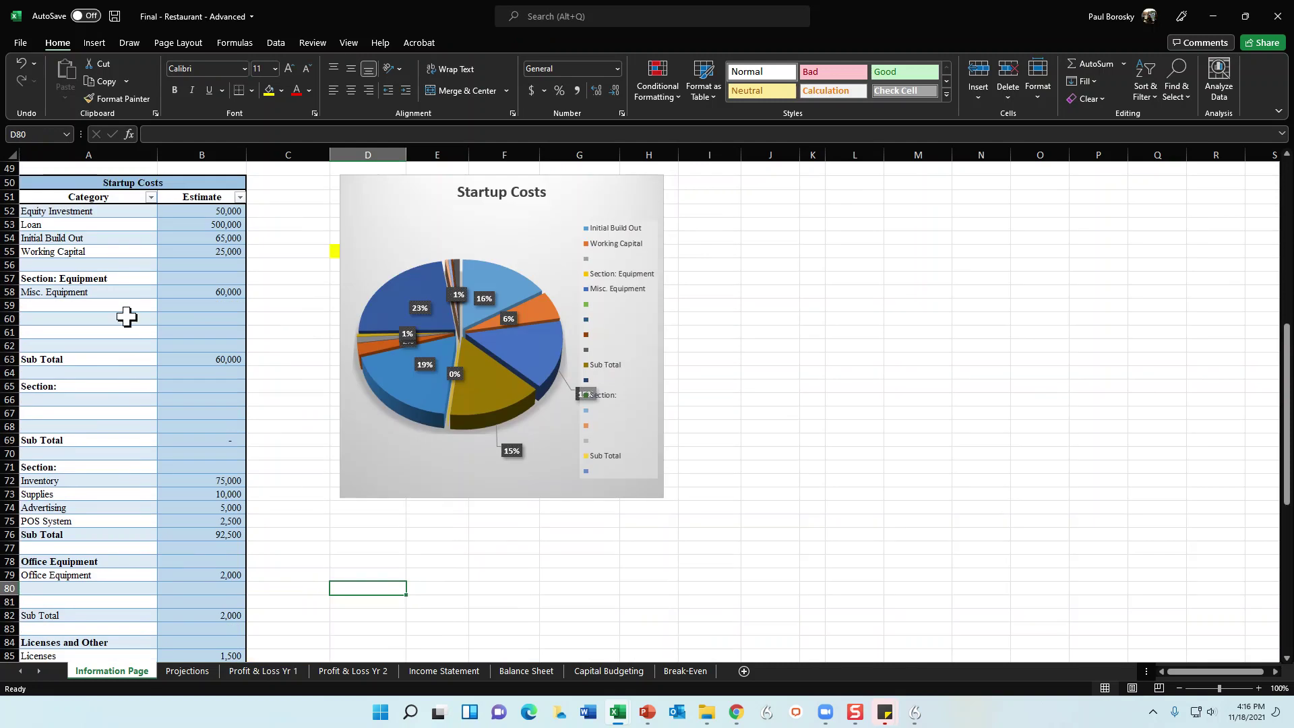
# - Add a sample item fasdfa with an estimate of 4,546 in row 66, under the blank section of the Startup Costs table
pyautogui.scroll(-1, 115, 263)
pyautogui.scroll(2, 148, 270)
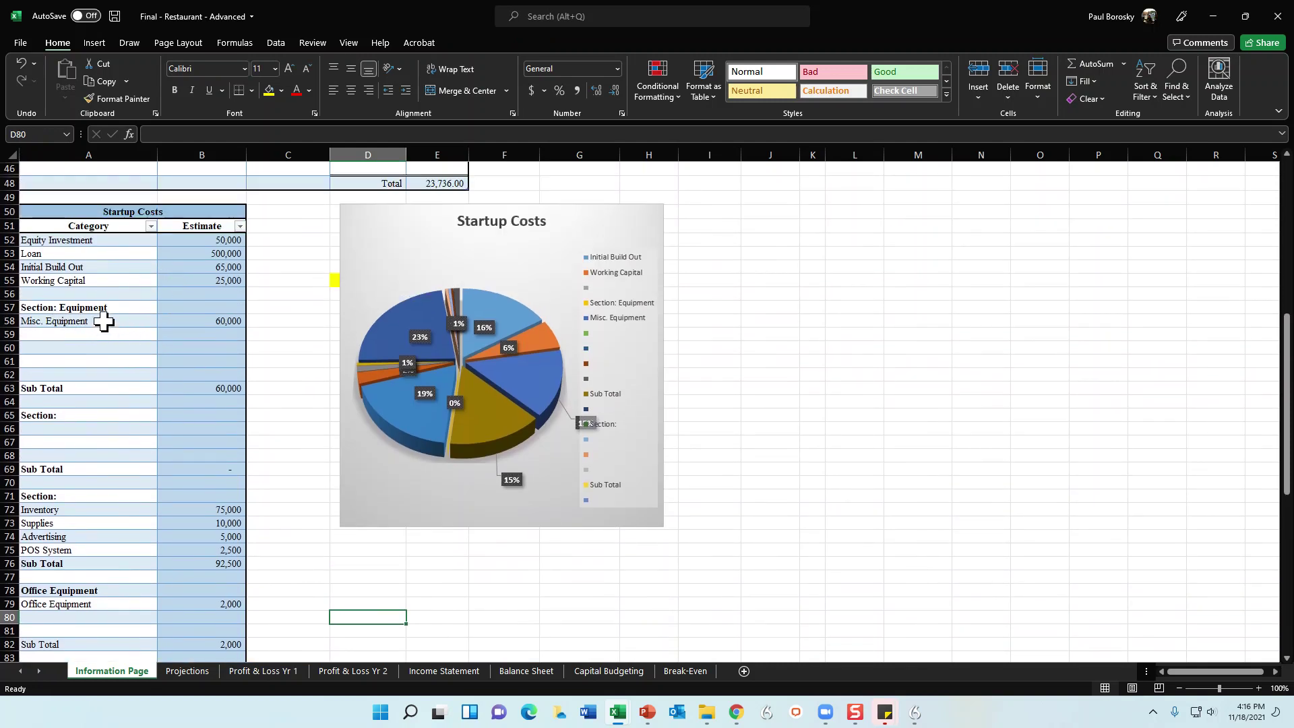
pyautogui.scroll(-2, 122, 337)
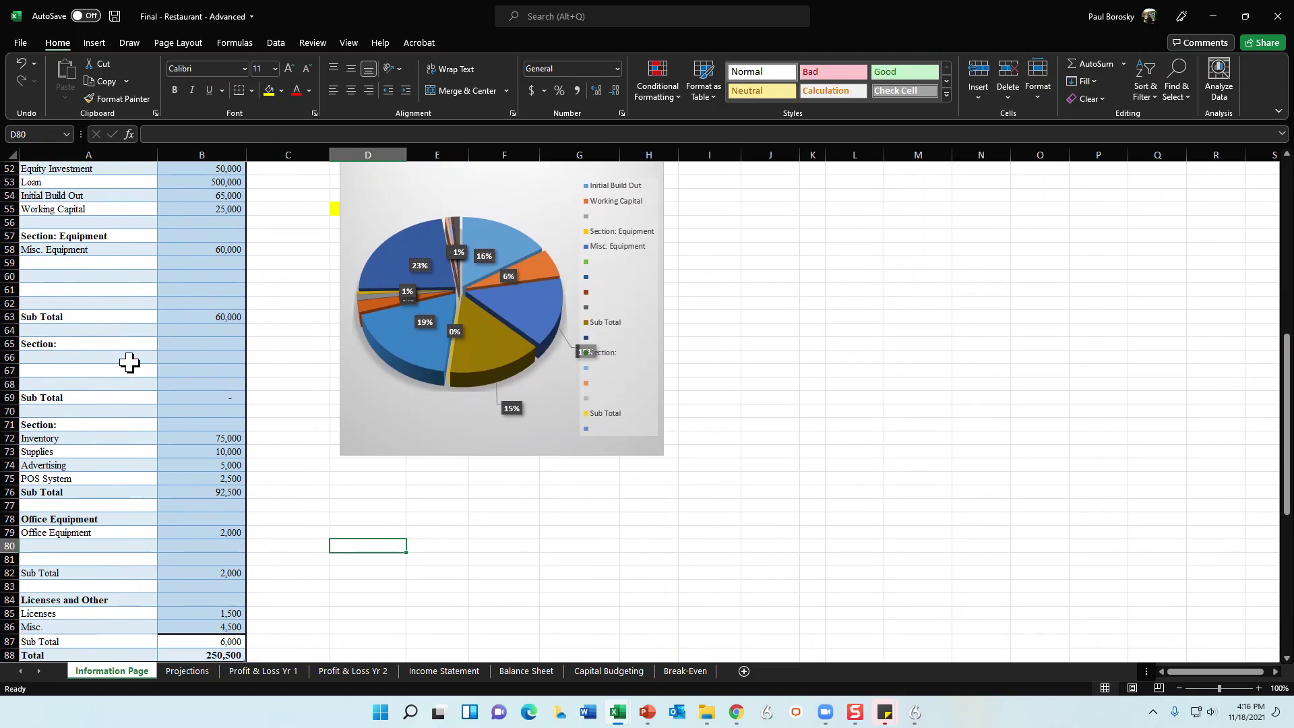
pyautogui.click(128, 358)
pyautogui.write('fasd')
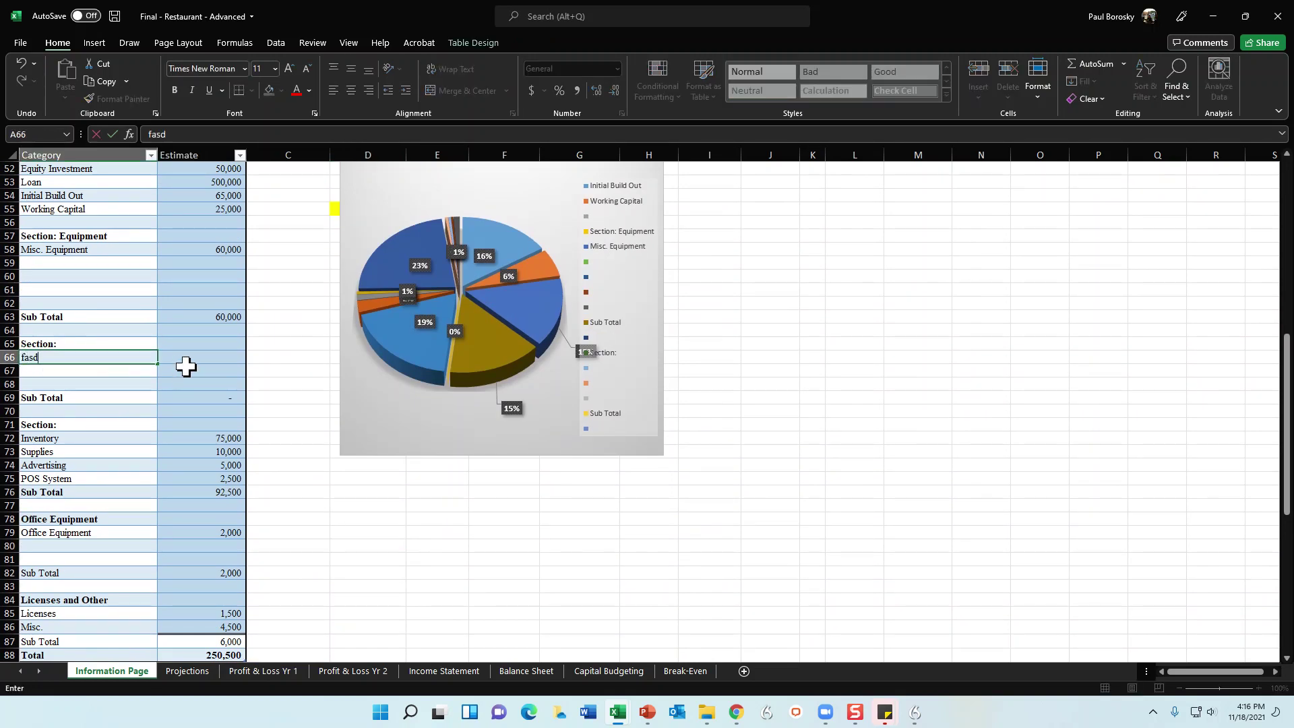
pyautogui.write('fa')
pyautogui.click(232, 361)
pyautogui.write('4546')
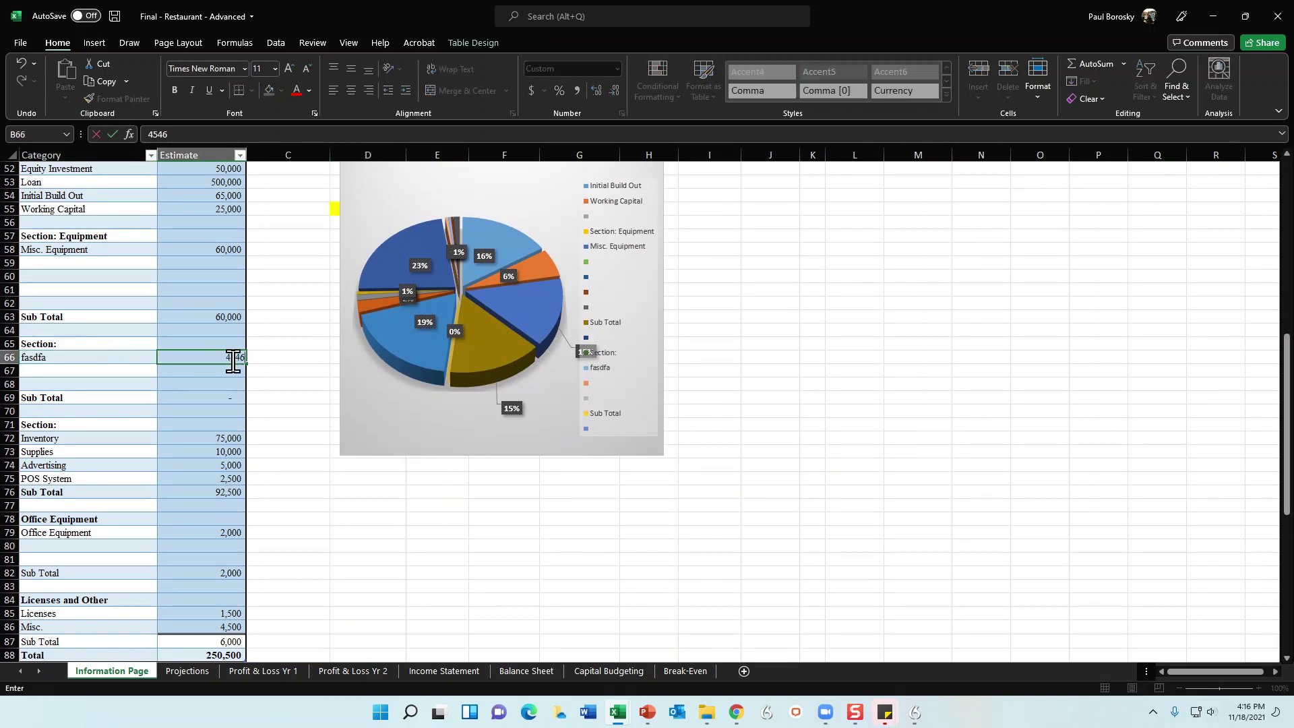
pyautogui.click(289, 374)
pyautogui.click(61, 428)
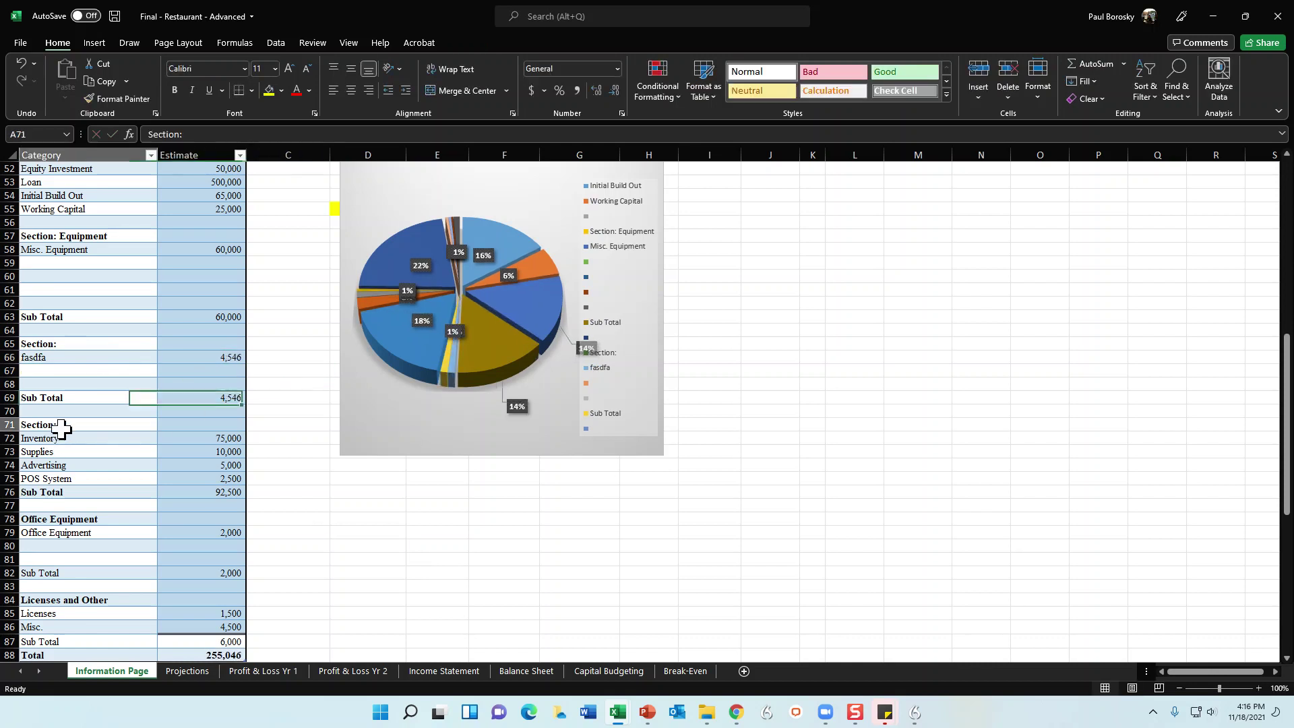
# - Undo the sample startup item, the chart resizing and the unhiding of the Startup Costs rows
pyautogui.scroll(-1, 64, 439)
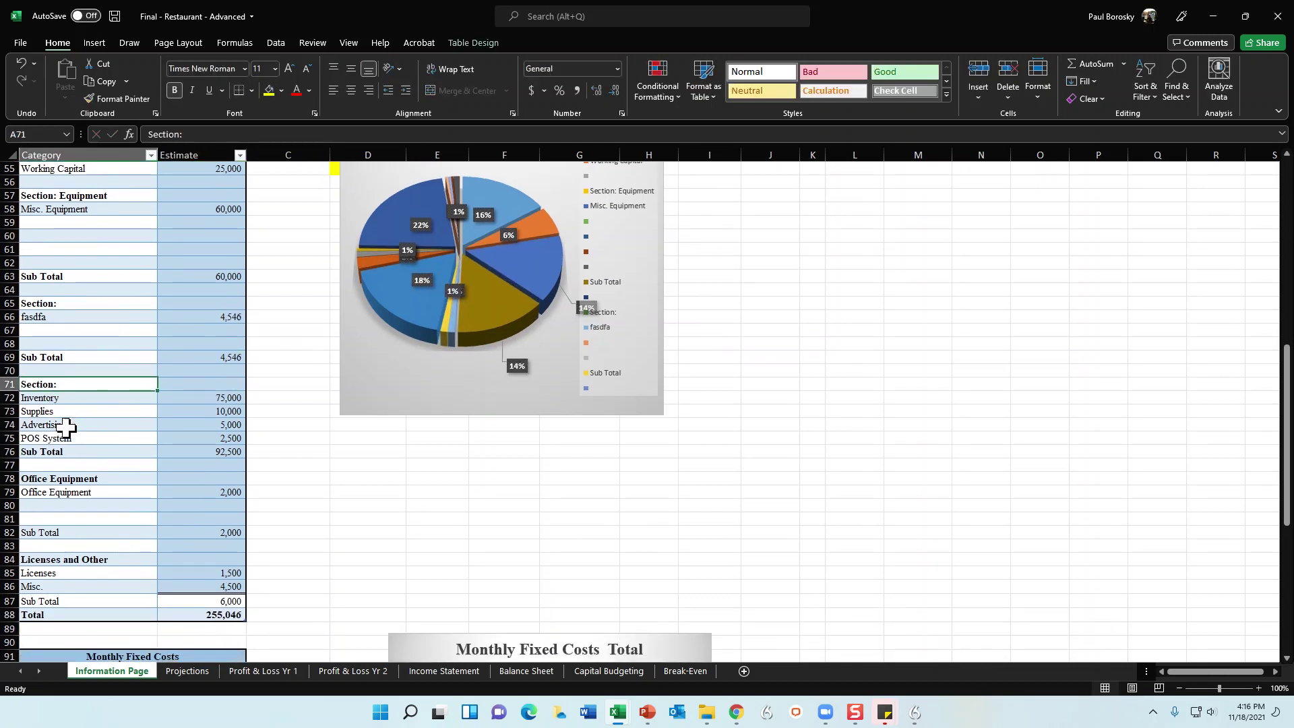
pyautogui.scroll(-2, 101, 465)
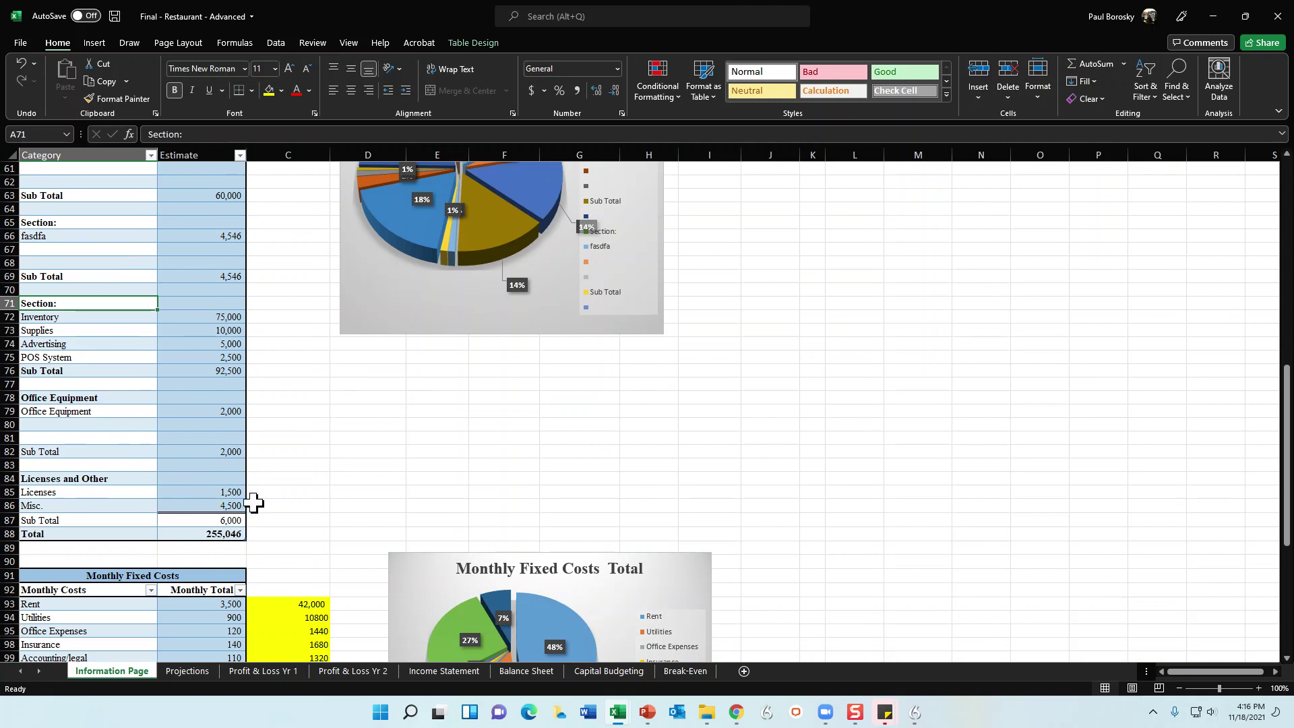
pyautogui.scroll(5, 276, 464)
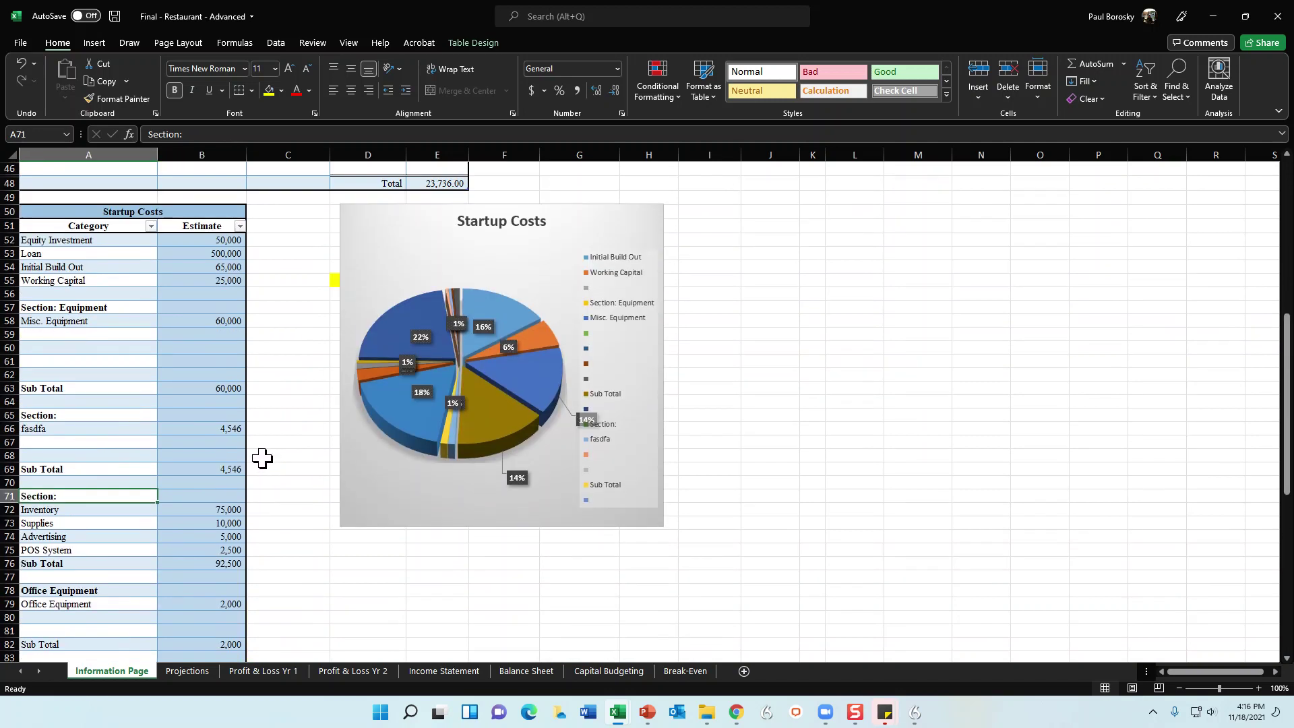
pyautogui.click(22, 64)
pyautogui.click(22, 63)
pyautogui.click(22, 64)
pyautogui.click(21, 63)
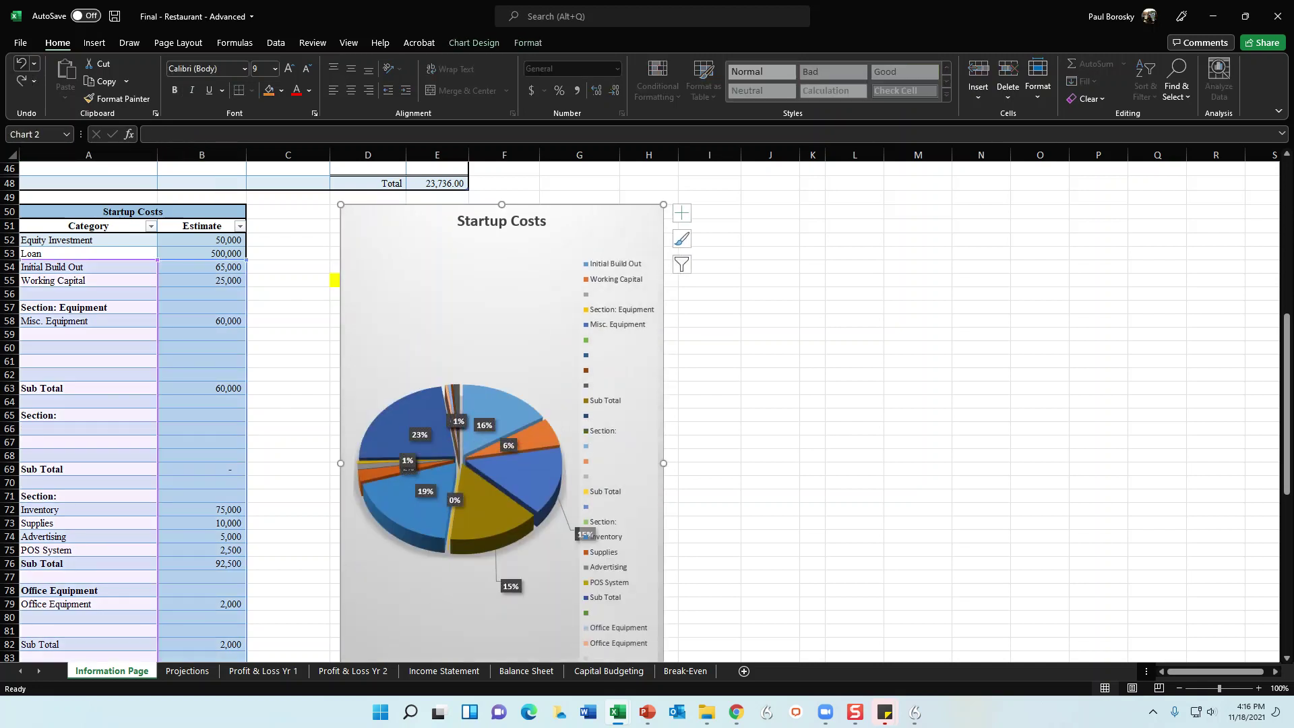
pyautogui.click(22, 64)
pyautogui.click(310, 281)
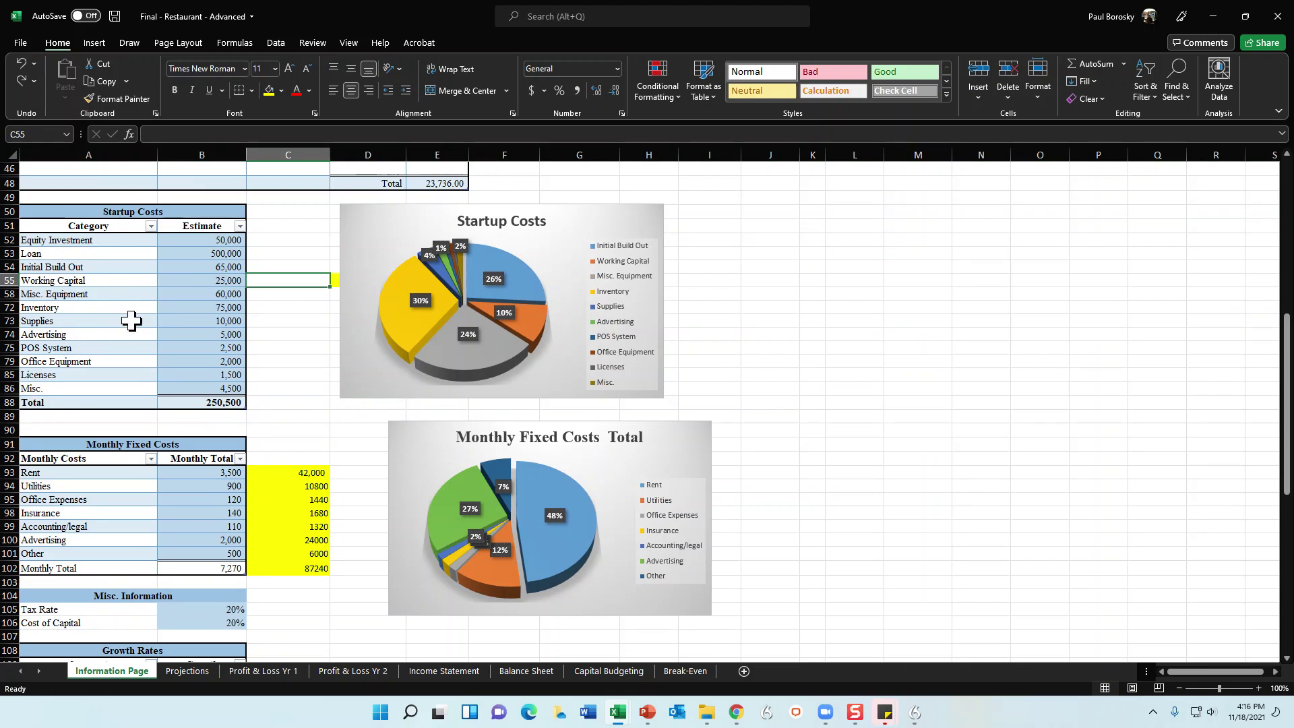
# - List two additional monthly costs, Security in M90 and Trash removal in M91, beside the Monthly Fixed Costs chart
pyautogui.scroll(-4, 192, 397)
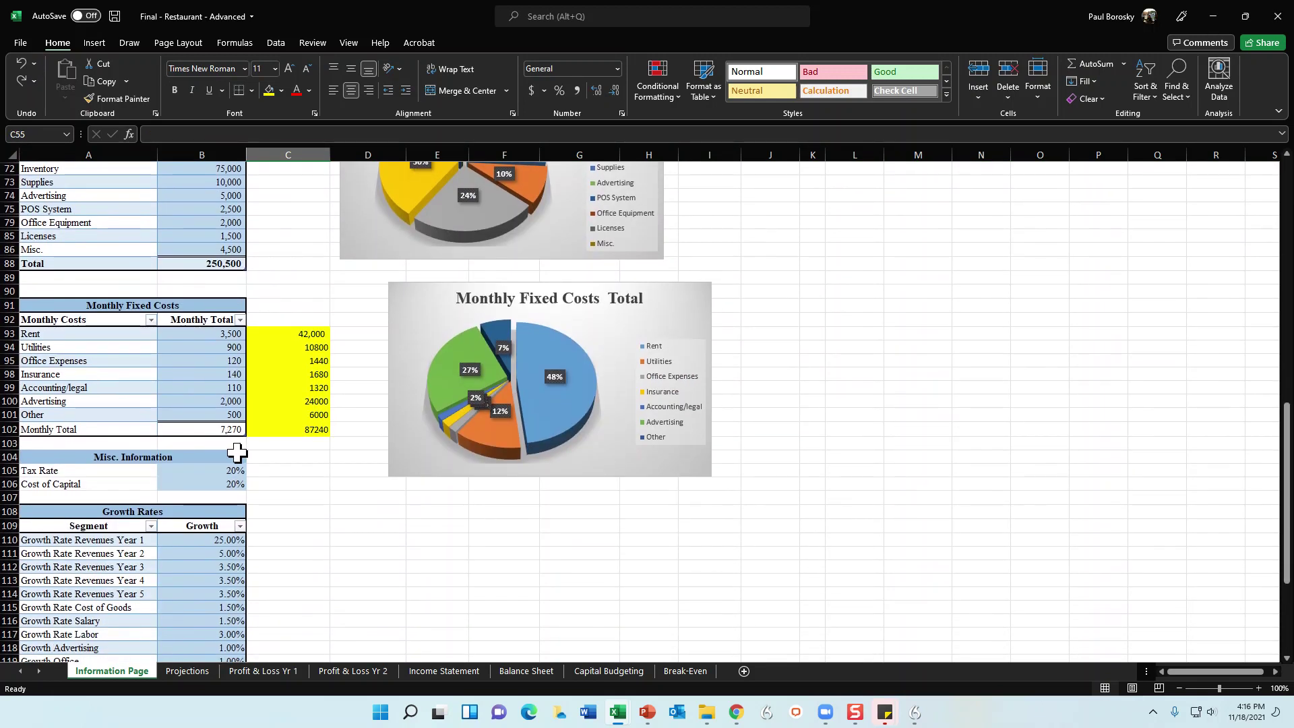
pyautogui.scroll(-1, 229, 450)
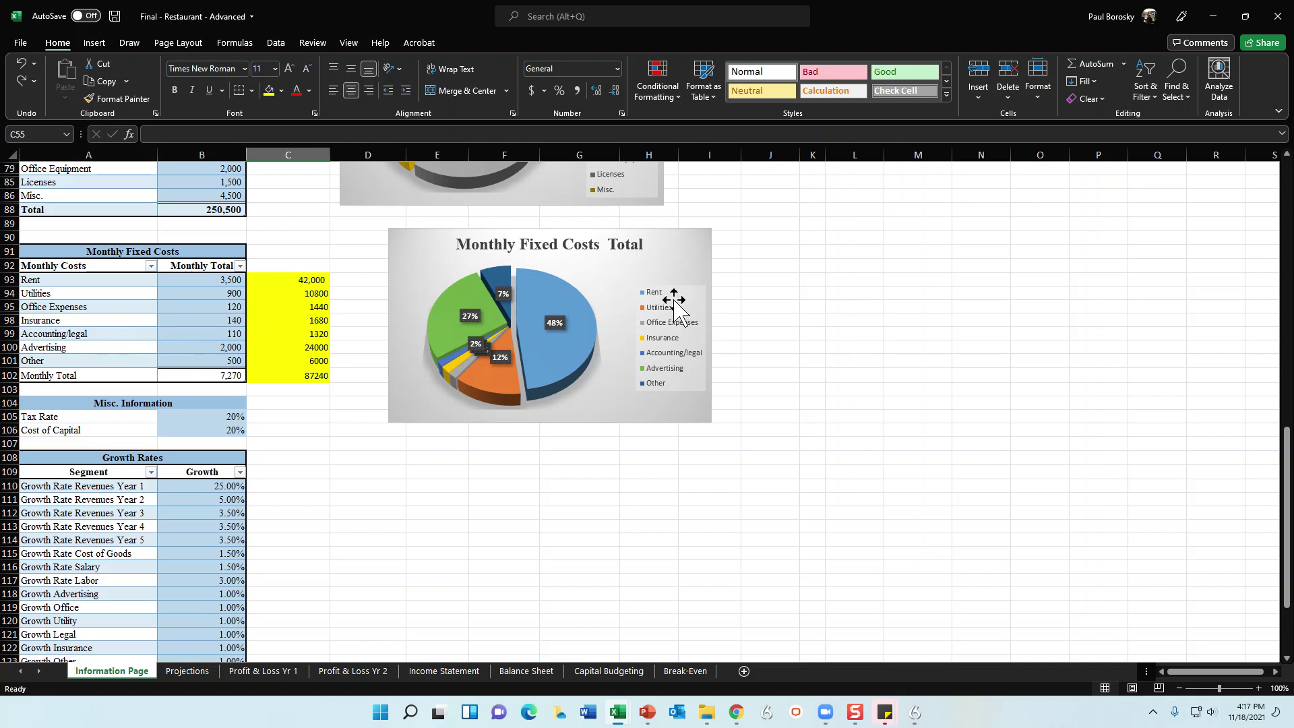
pyautogui.click(899, 292)
pyautogui.click(910, 241)
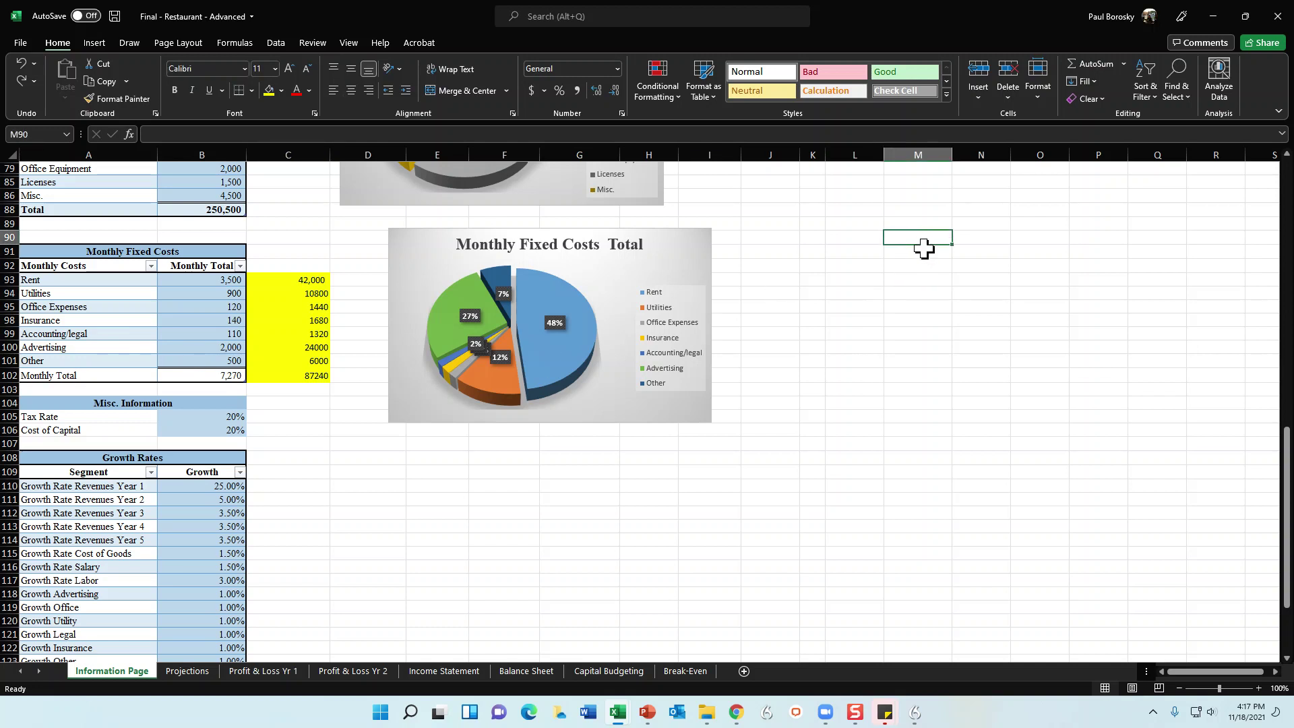
pyautogui.write('Security')
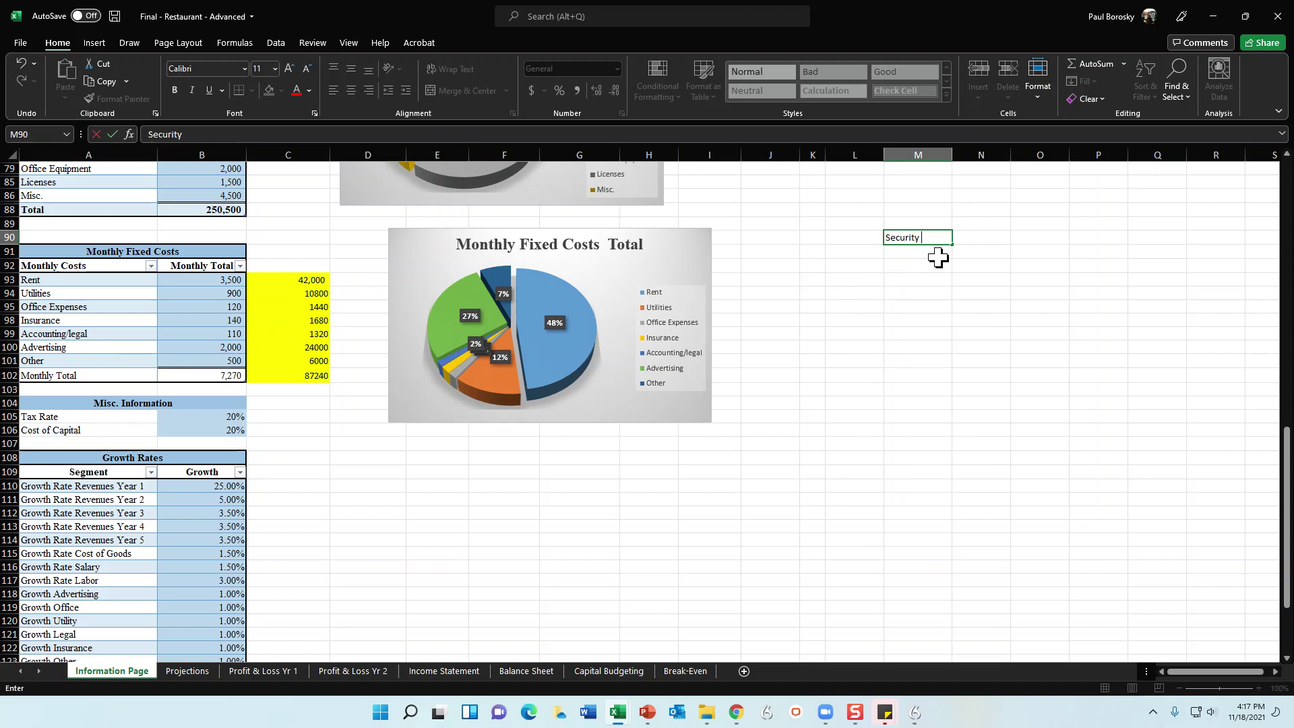
pyautogui.press('Tab')
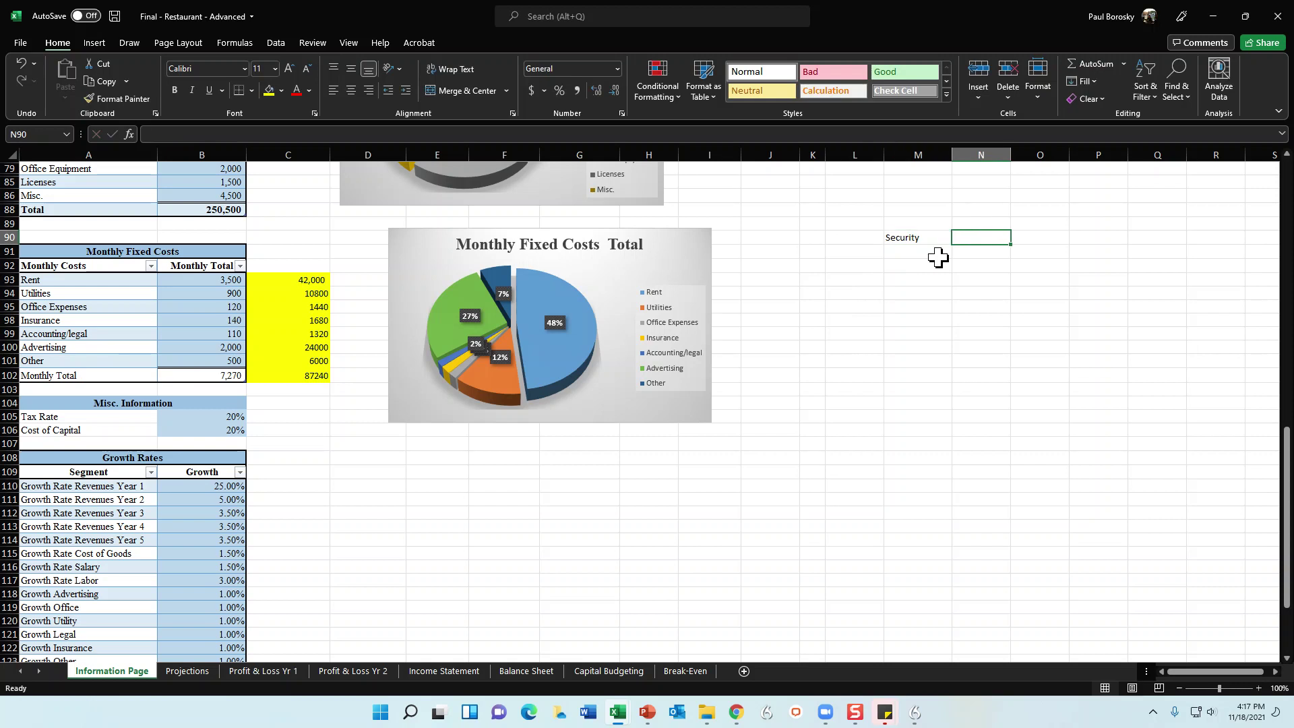
pyautogui.press('Left')
pyautogui.press('Down')
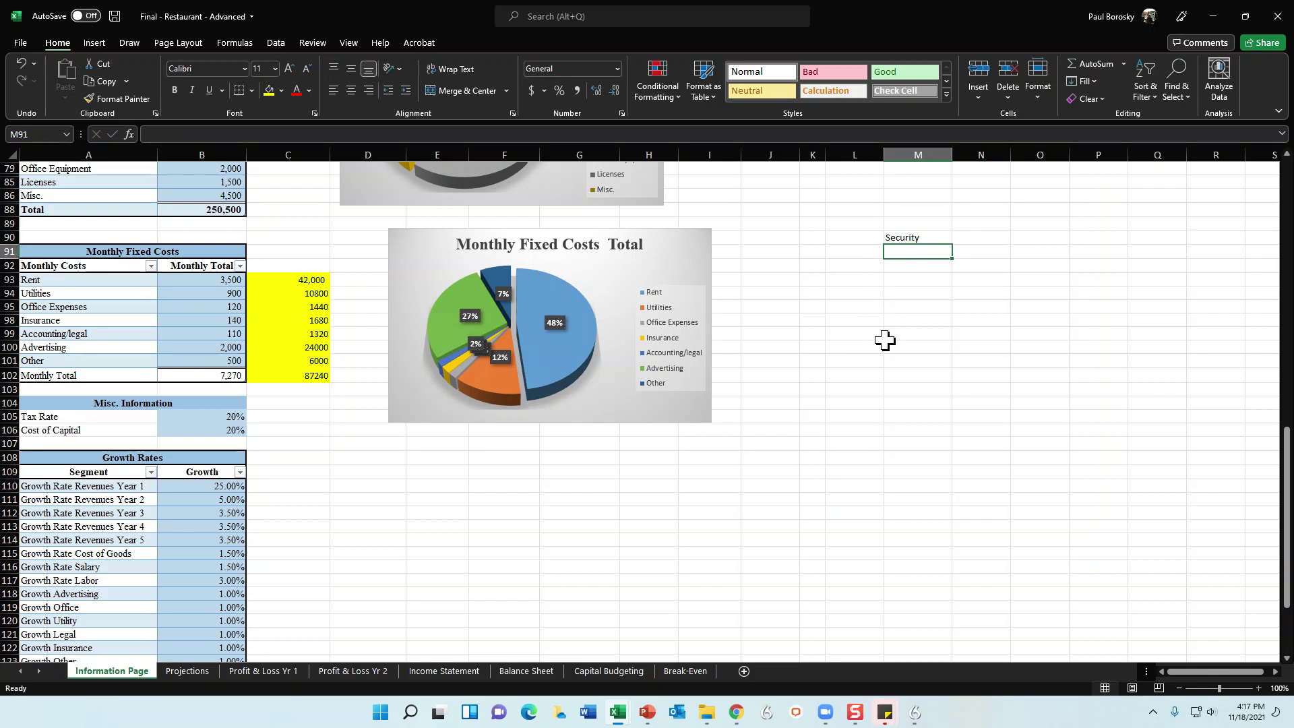
pyautogui.write('Trash removal')
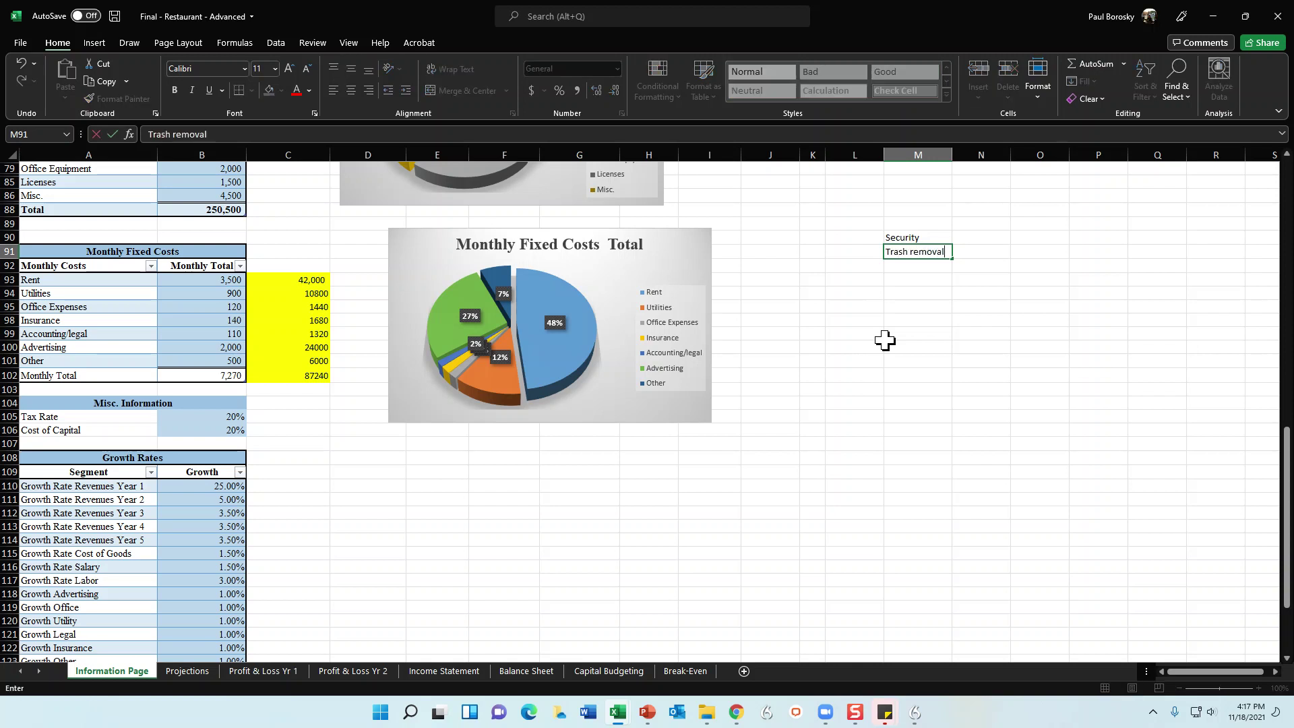
pyautogui.press('Return')
# - Enter 2000 as the Security amount in N90 and 1500 as the Trash removal amount in N91
pyautogui.click(980, 239)
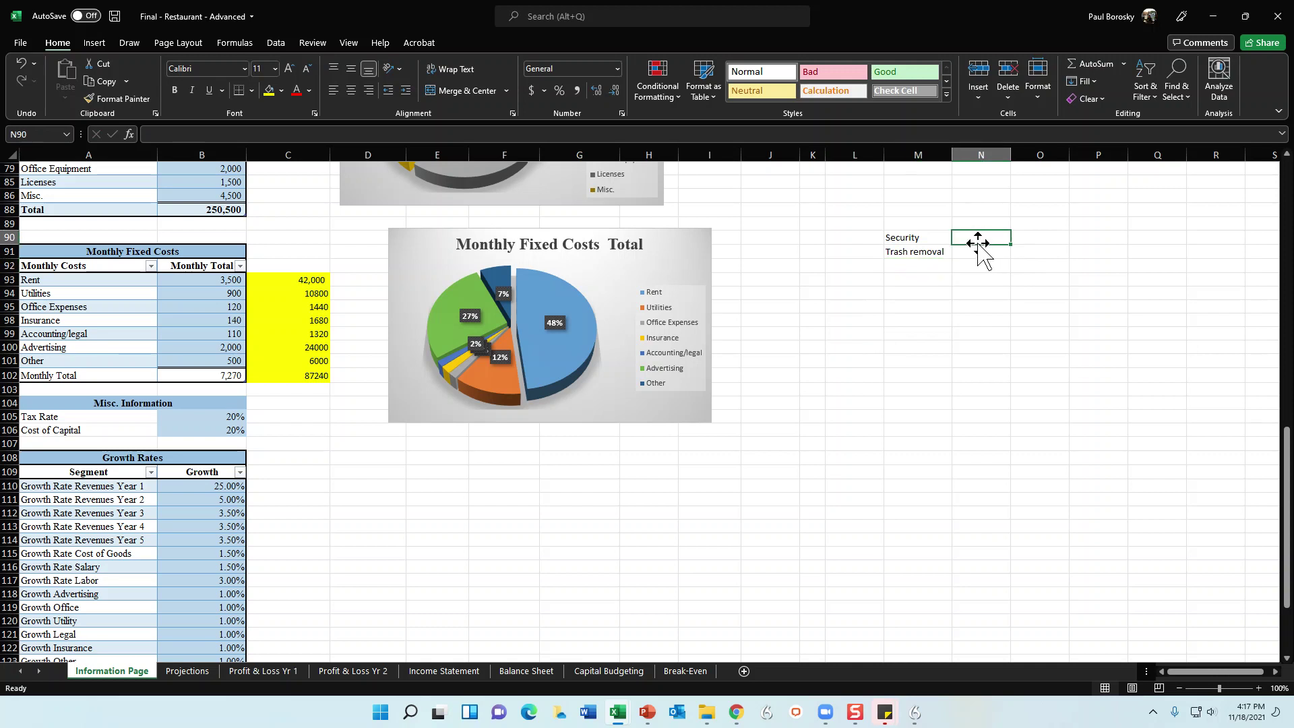
pyautogui.write('5')
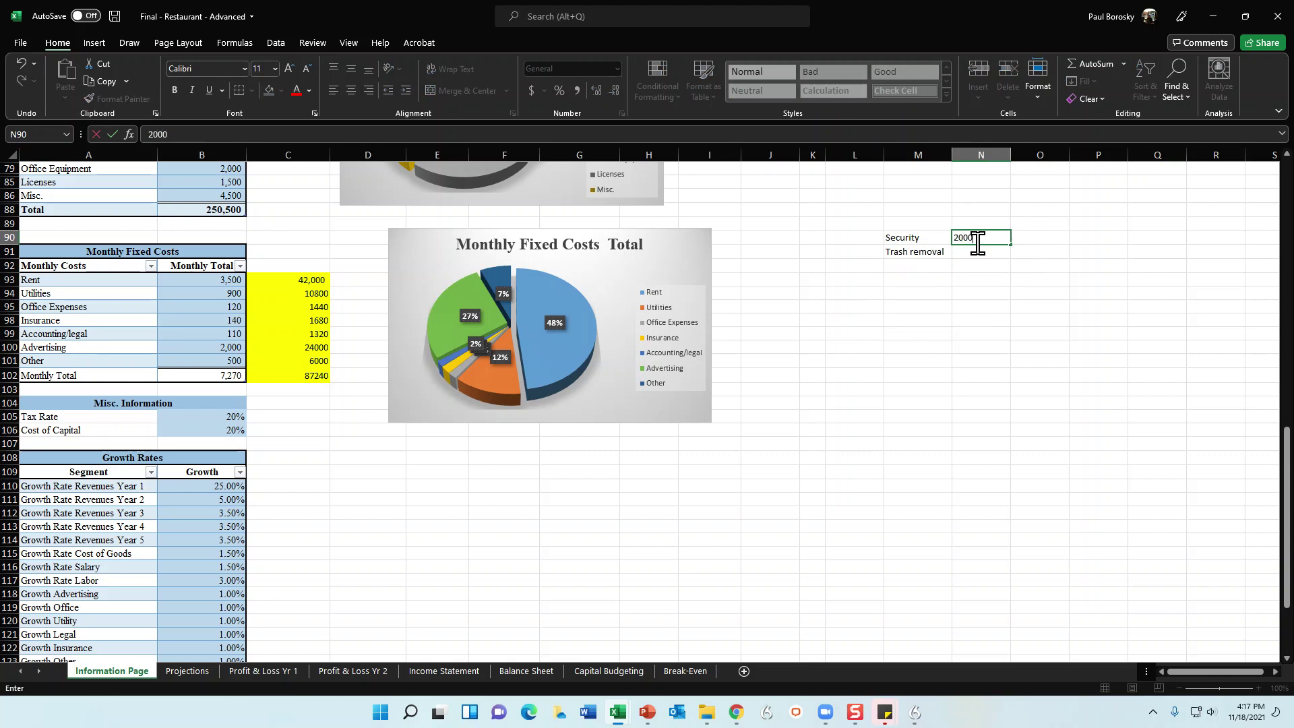
pyautogui.click(984, 254)
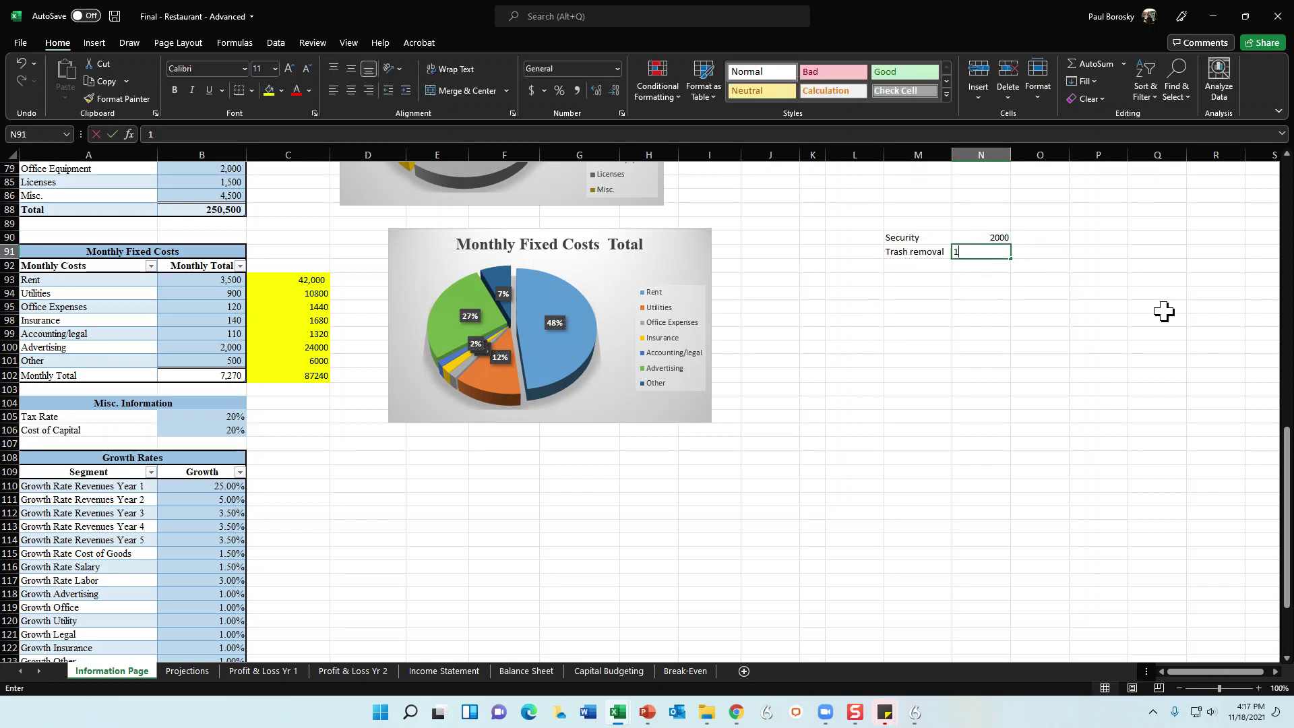
pyautogui.write('1500')
pyautogui.press('Return')
# - Sum the Security and Trash removal amounts in N92 with a SUM formula over N90:N91
pyautogui.write('=')
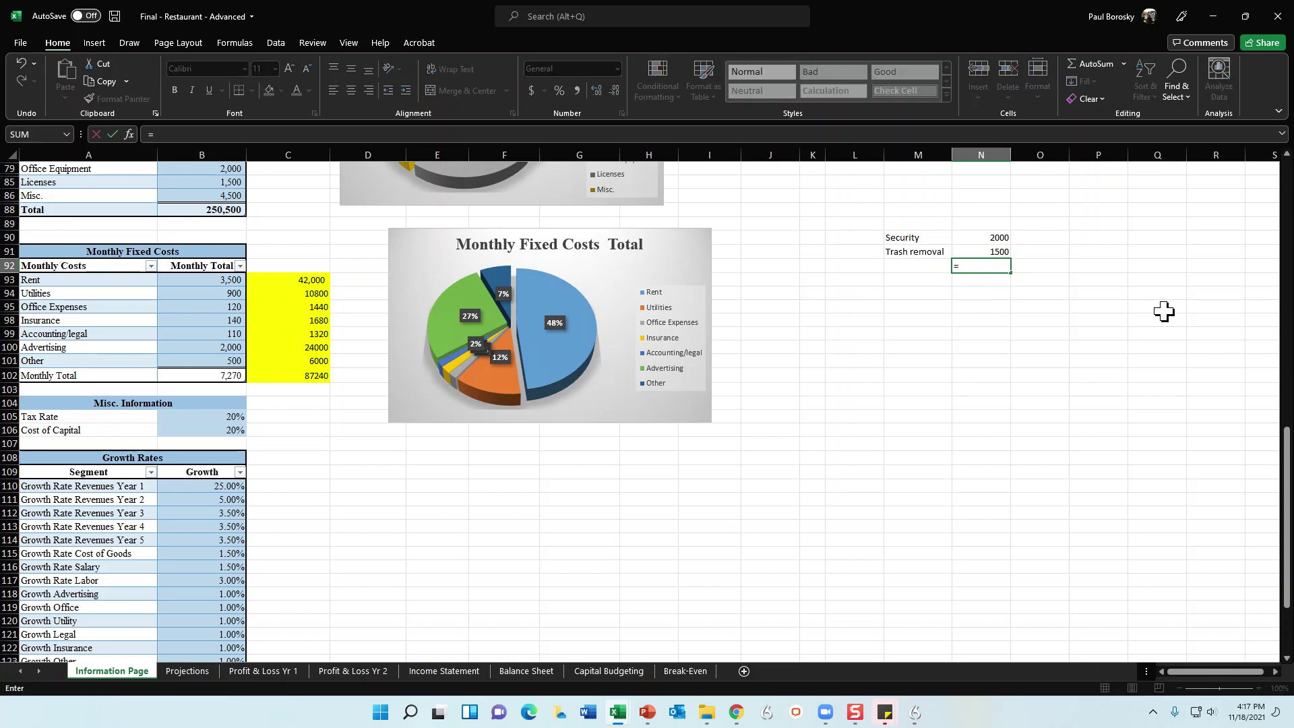
pyautogui.write('sum(')
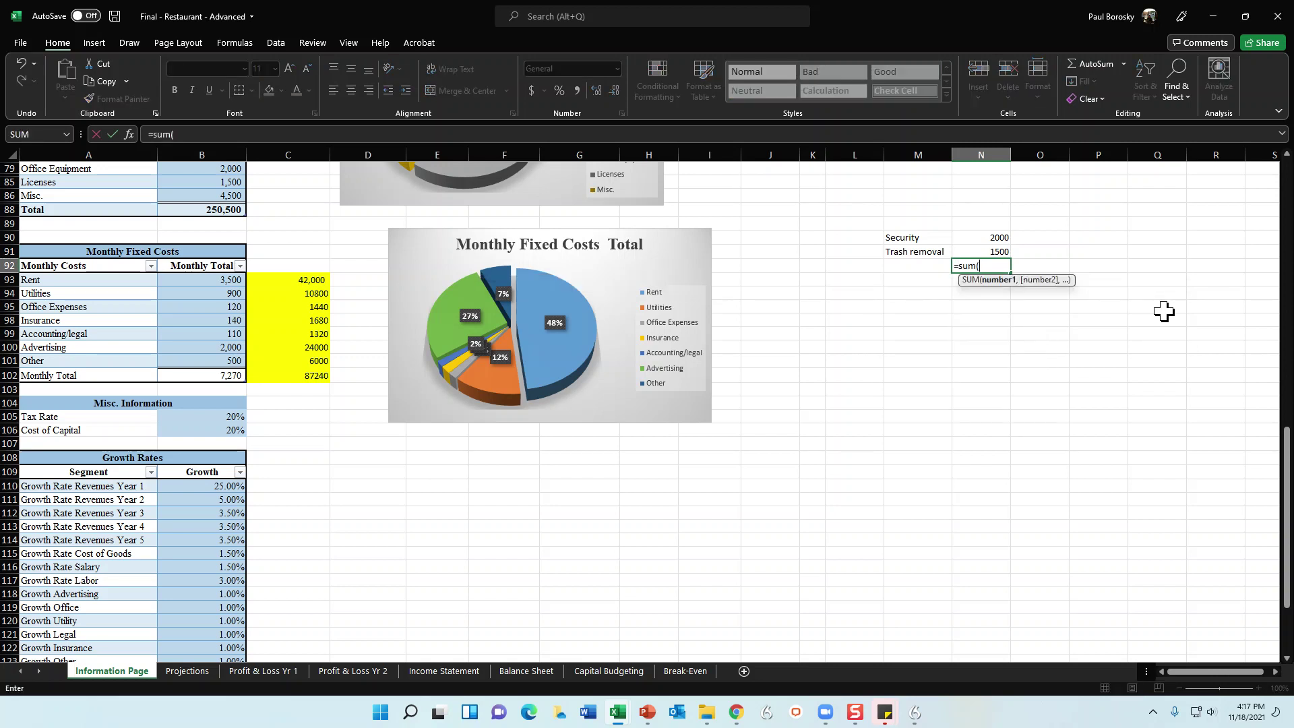
pyautogui.moveTo(984, 237); pyautogui.dragTo(996, 250)
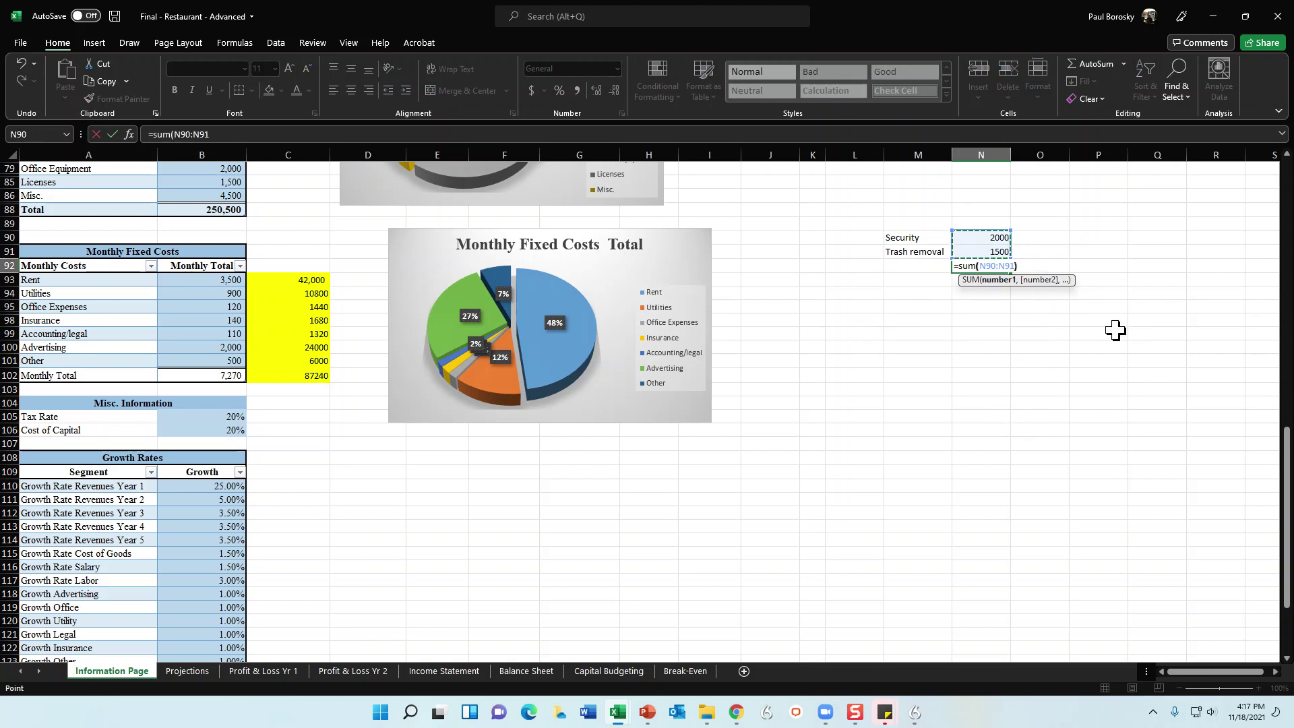
pyautogui.press('Return')
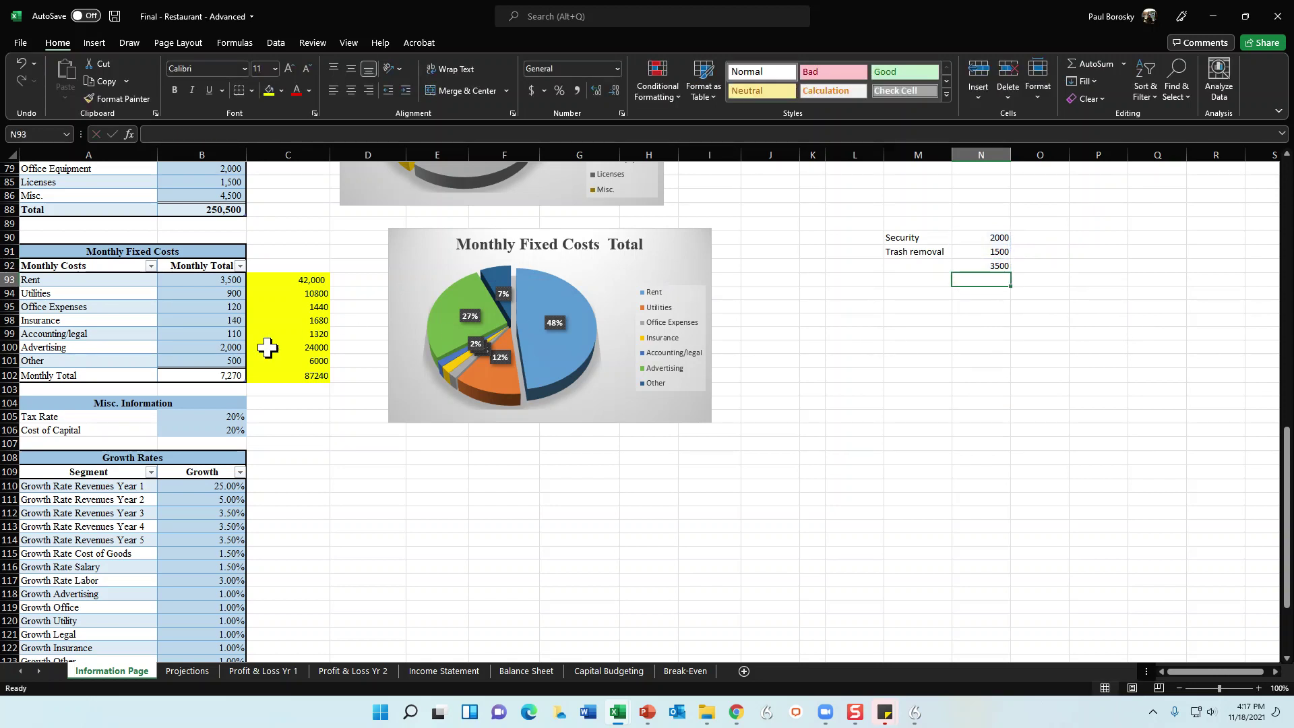
# - Set the Other monthly cost in B101 to =500+N92 and review the two linked cells
pyautogui.click(208, 361)
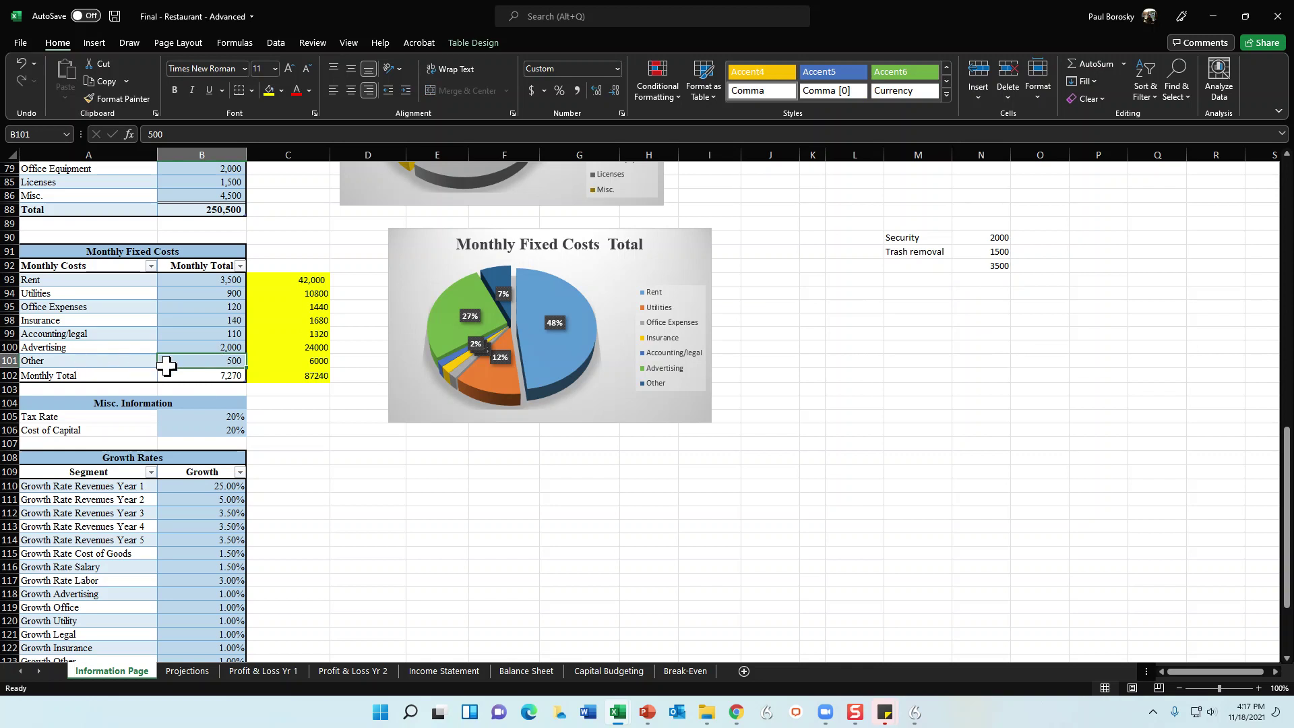
pyautogui.click(149, 134)
pyautogui.write('=500')
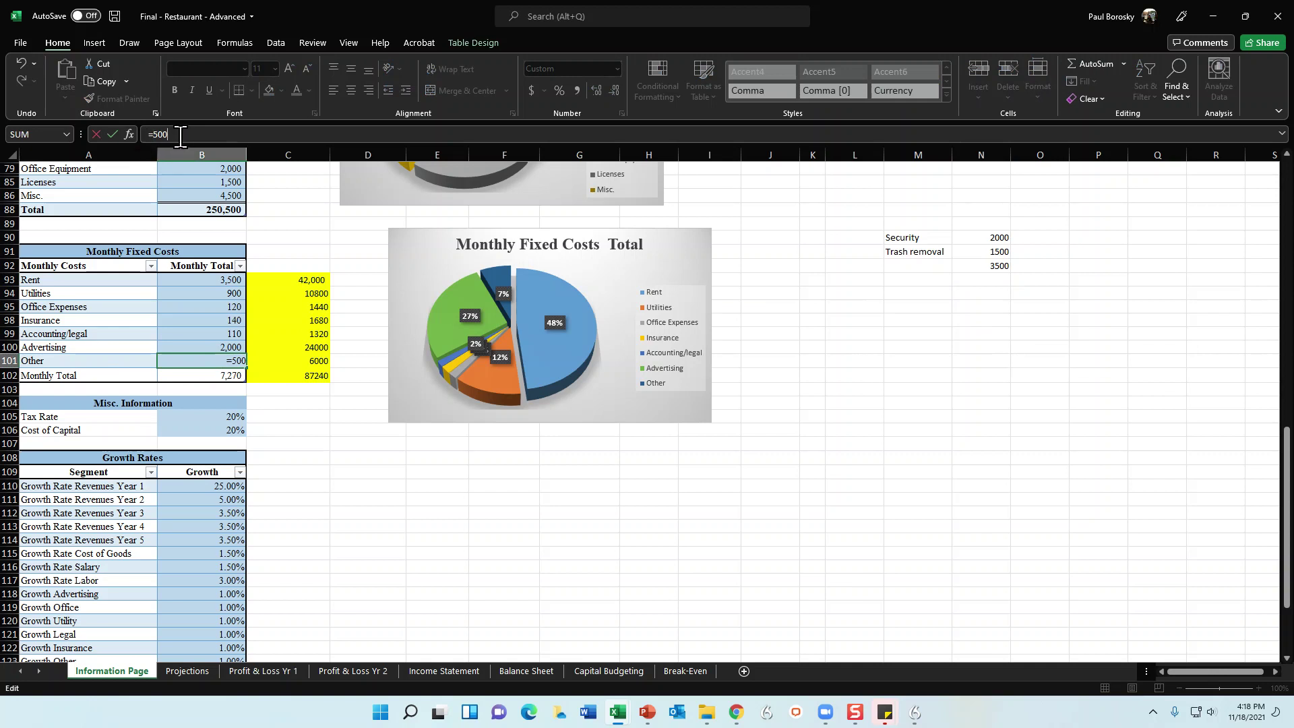
pyautogui.write('+')
pyautogui.click(998, 267)
pyautogui.press('Return')
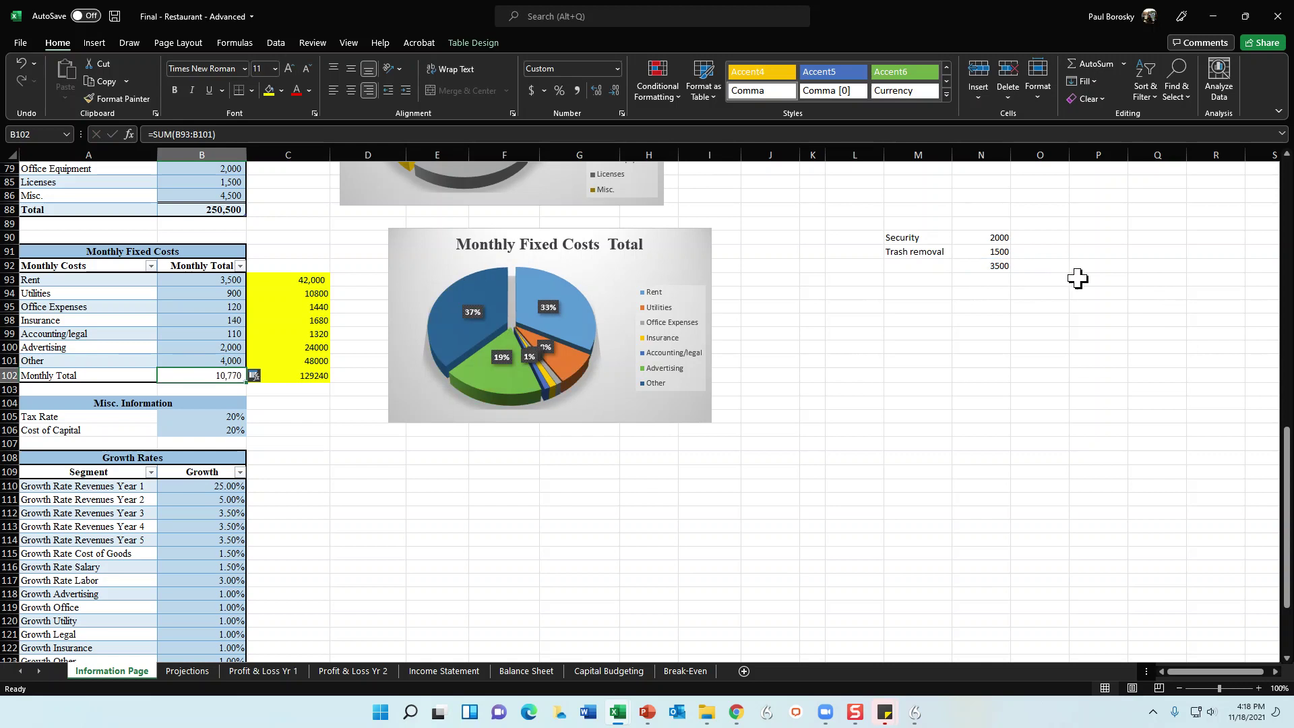
pyautogui.click(995, 266)
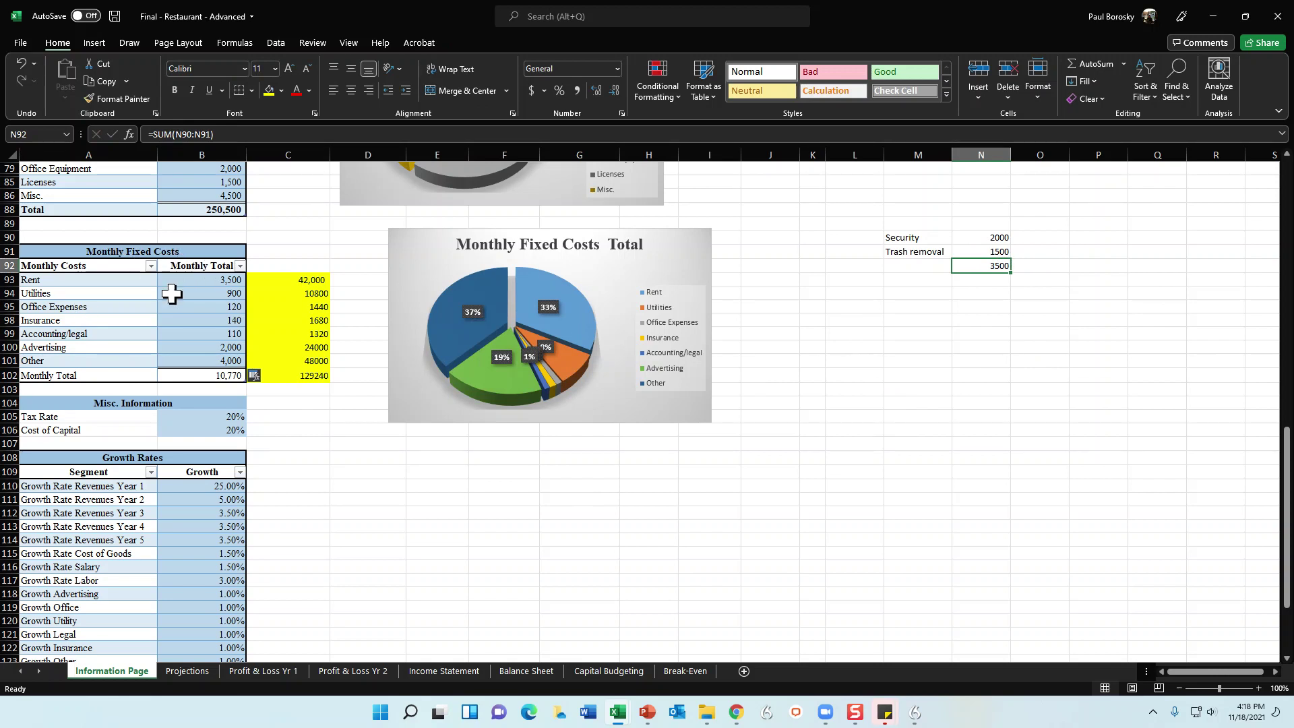
pyautogui.click(204, 358)
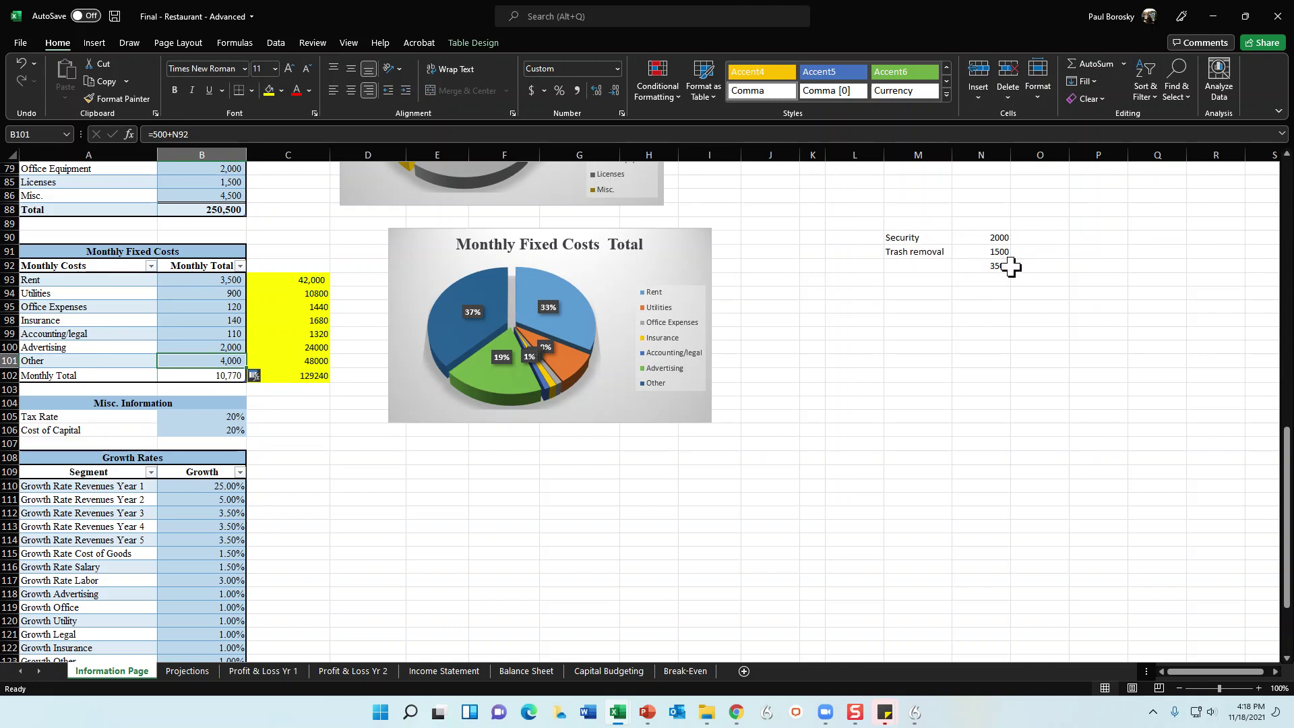
# - Label the summed row of additional costs Total in M92
pyautogui.click(925, 267)
pyautogui.write('T')
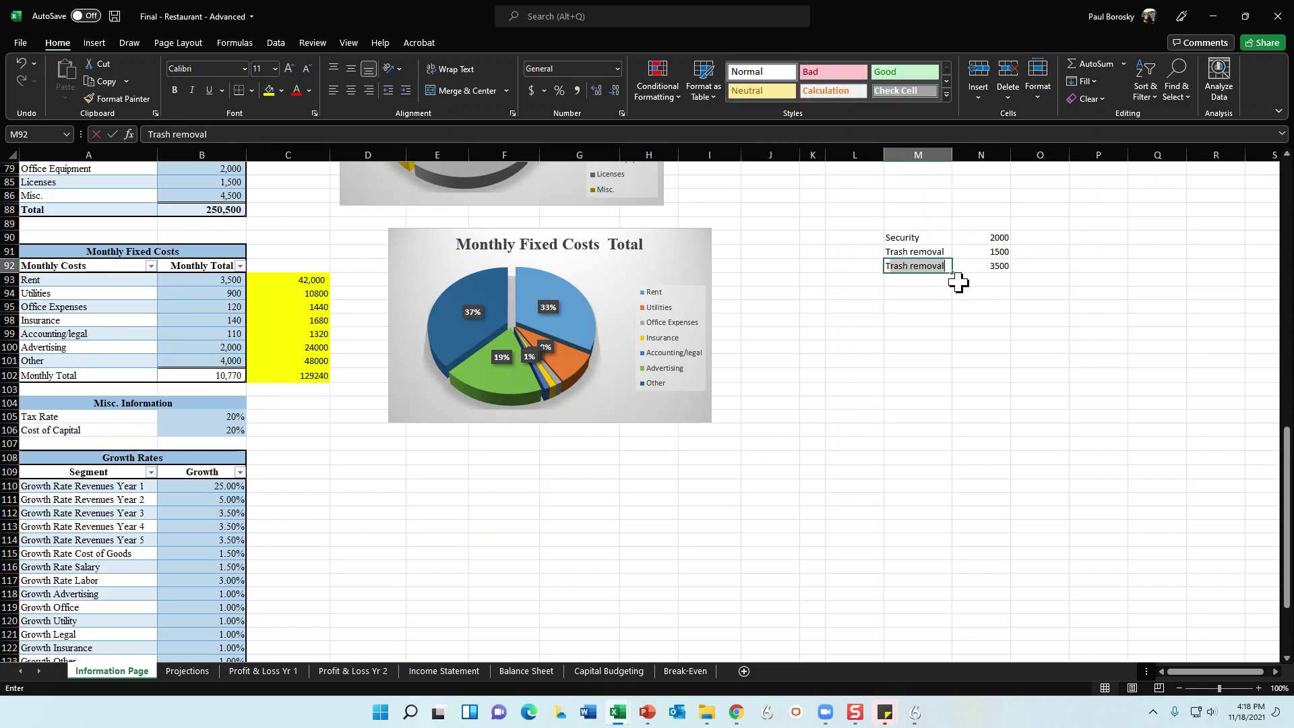
pyautogui.write('otal')
pyautogui.click(994, 404)
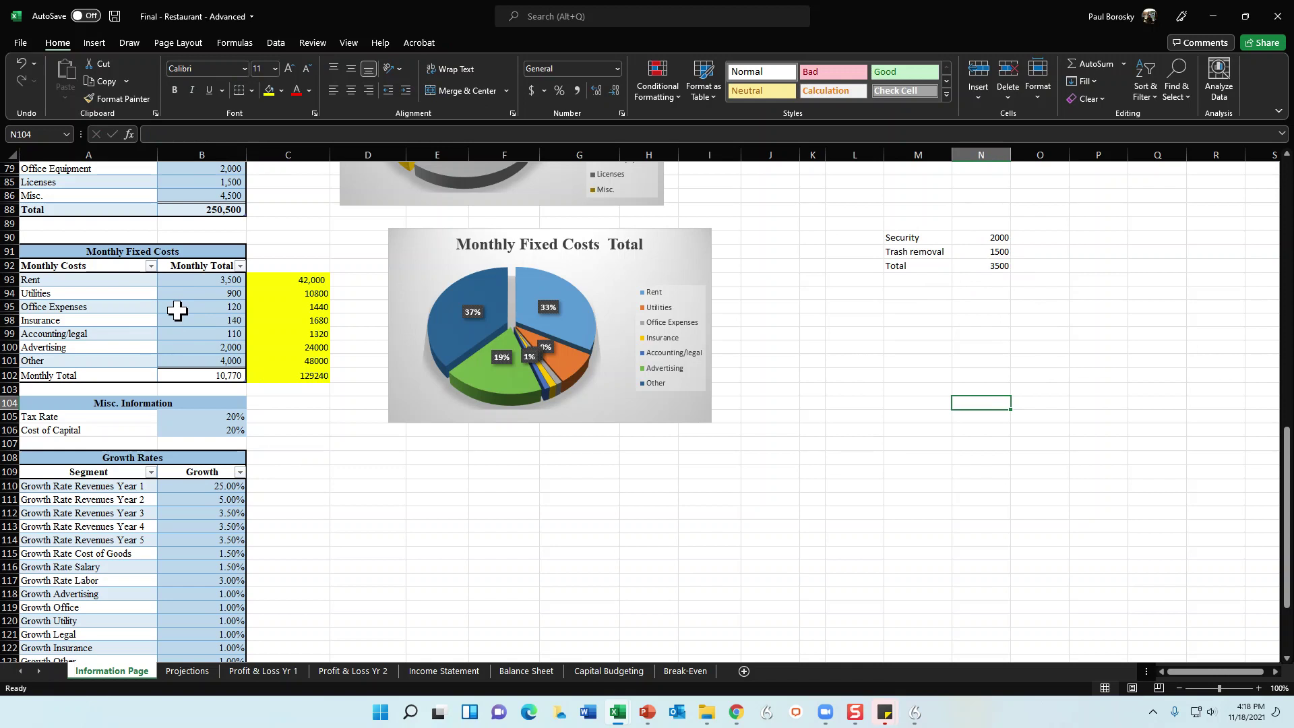
# - Add the column headings Cost in M89 and Price in N89 above the additional costs
pyautogui.click(939, 222)
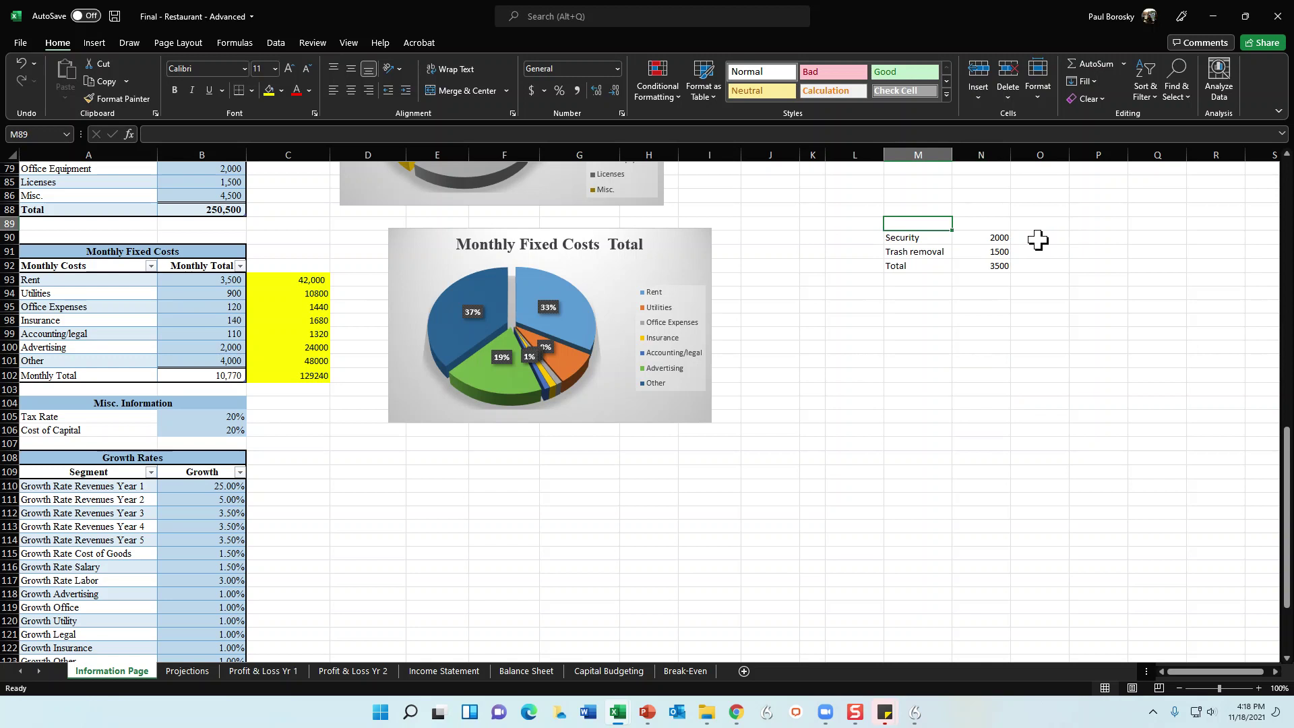
pyautogui.write('Cost')
pyautogui.press('Tab')
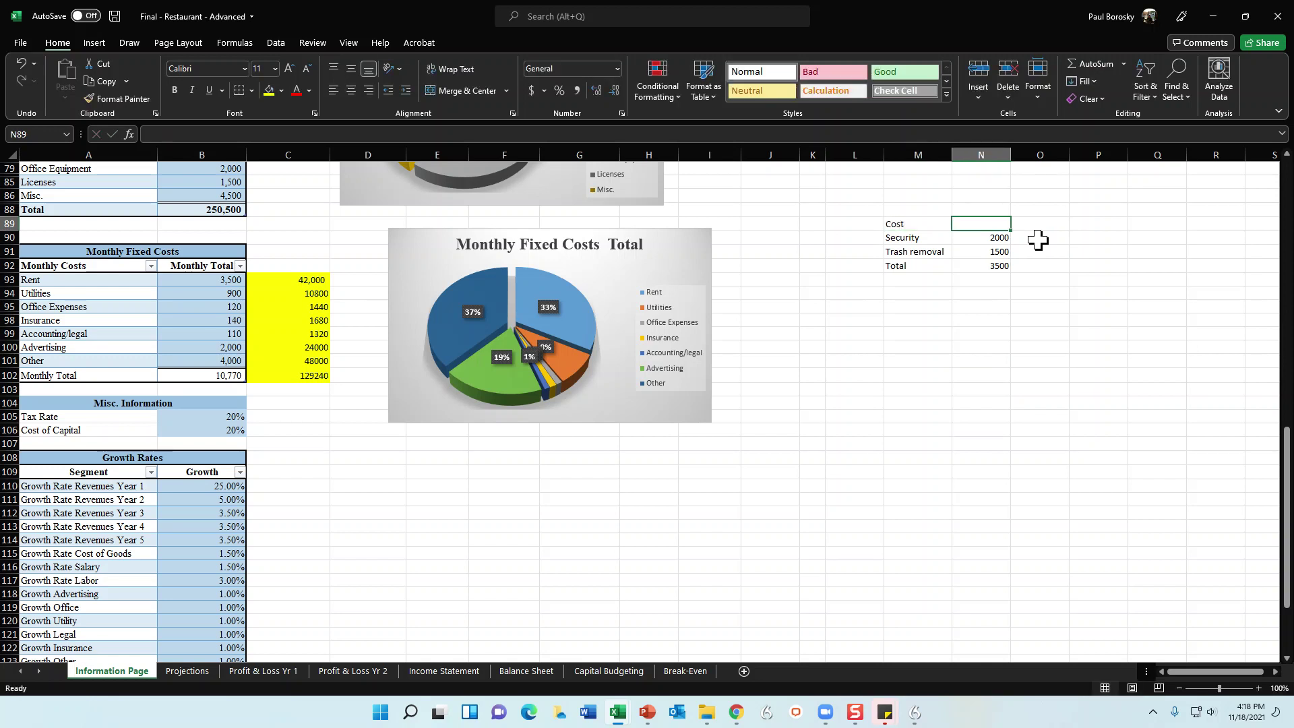
pyautogui.write('Price')
# - Center and bold the Cost and Price headings, and put thick outside borders around the heading row and the Total row
pyautogui.moveTo(904, 224); pyautogui.dragTo(968, 223)
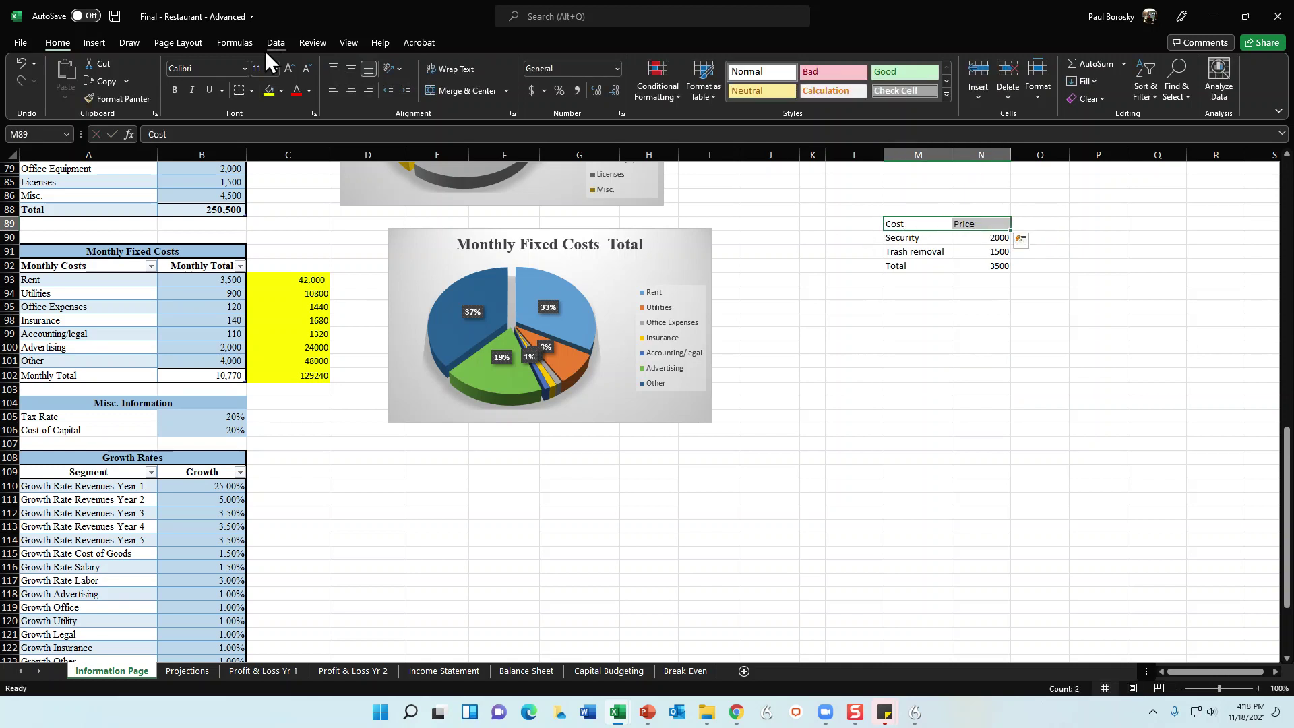
pyautogui.click(350, 90)
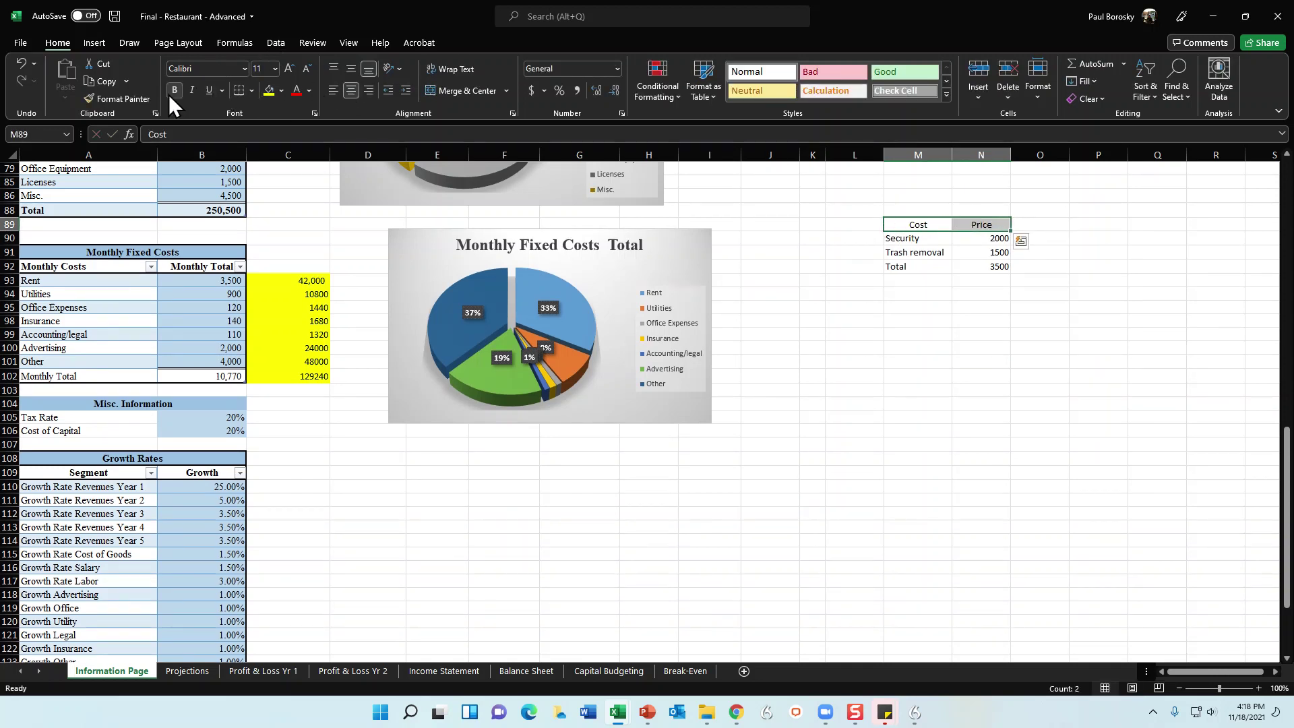
pyautogui.click(174, 89)
pyautogui.click(251, 90)
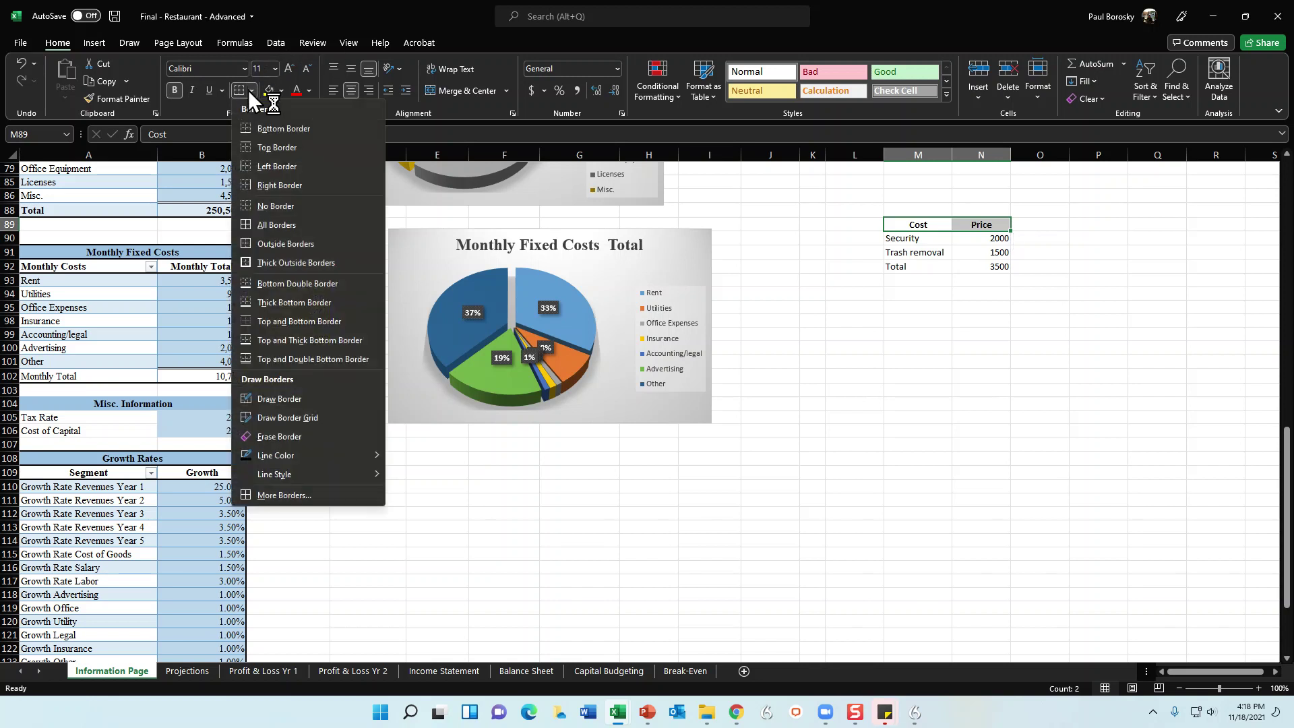
pyautogui.click(283, 263)
pyautogui.click(1146, 395)
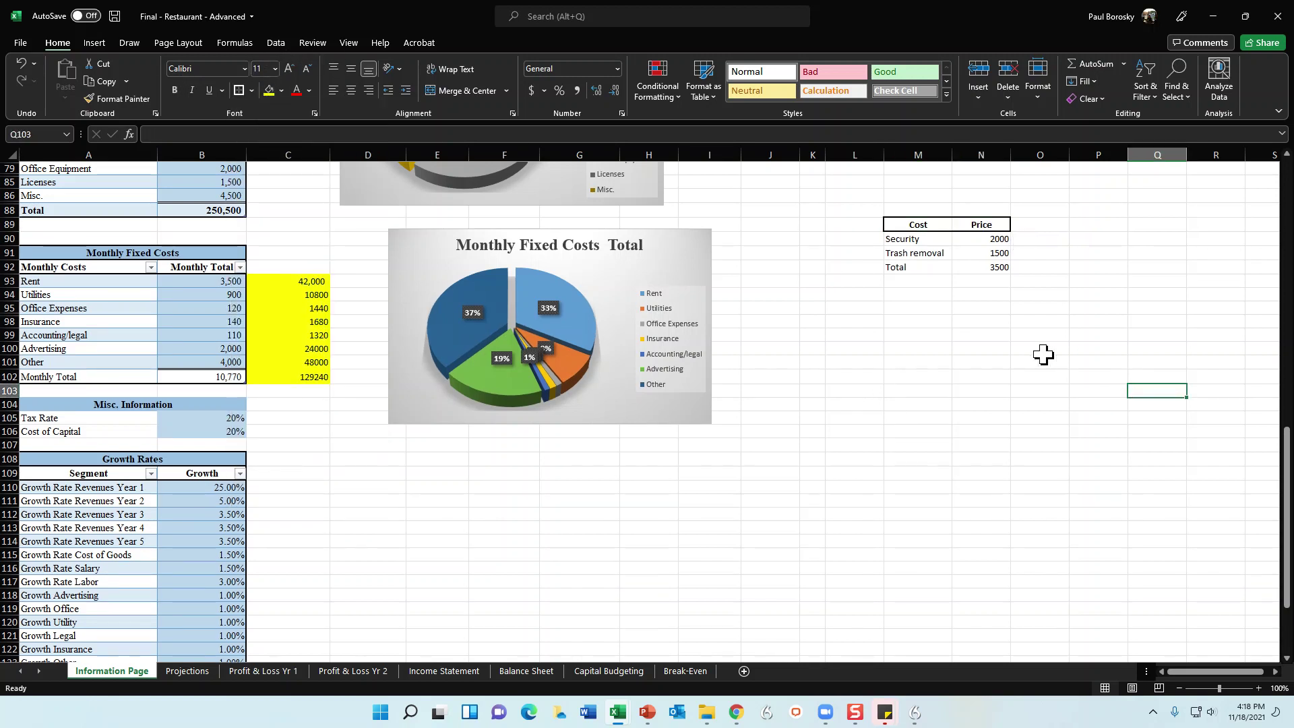
pyautogui.moveTo(911, 268); pyautogui.dragTo(985, 267)
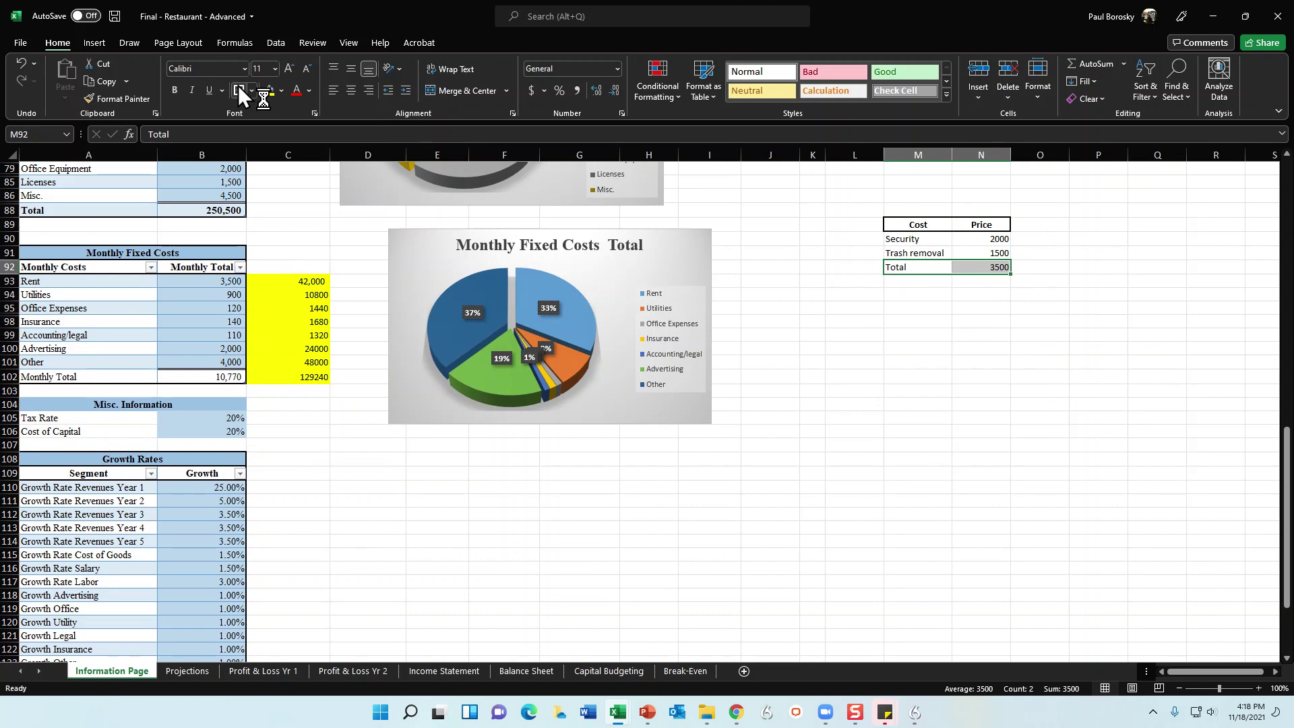
pyautogui.click(929, 414)
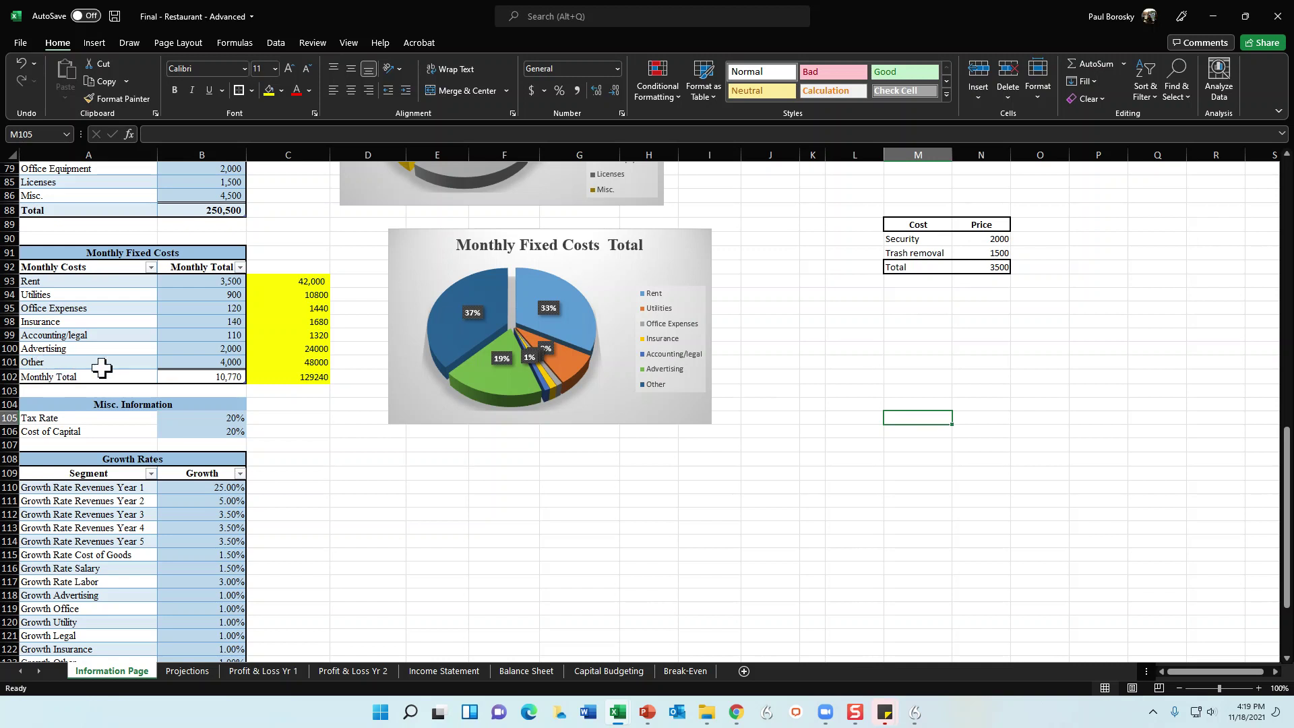
# - Set the Tax Rate in the Misc. Information section to 25%
pyautogui.scroll(-4, 109, 359)
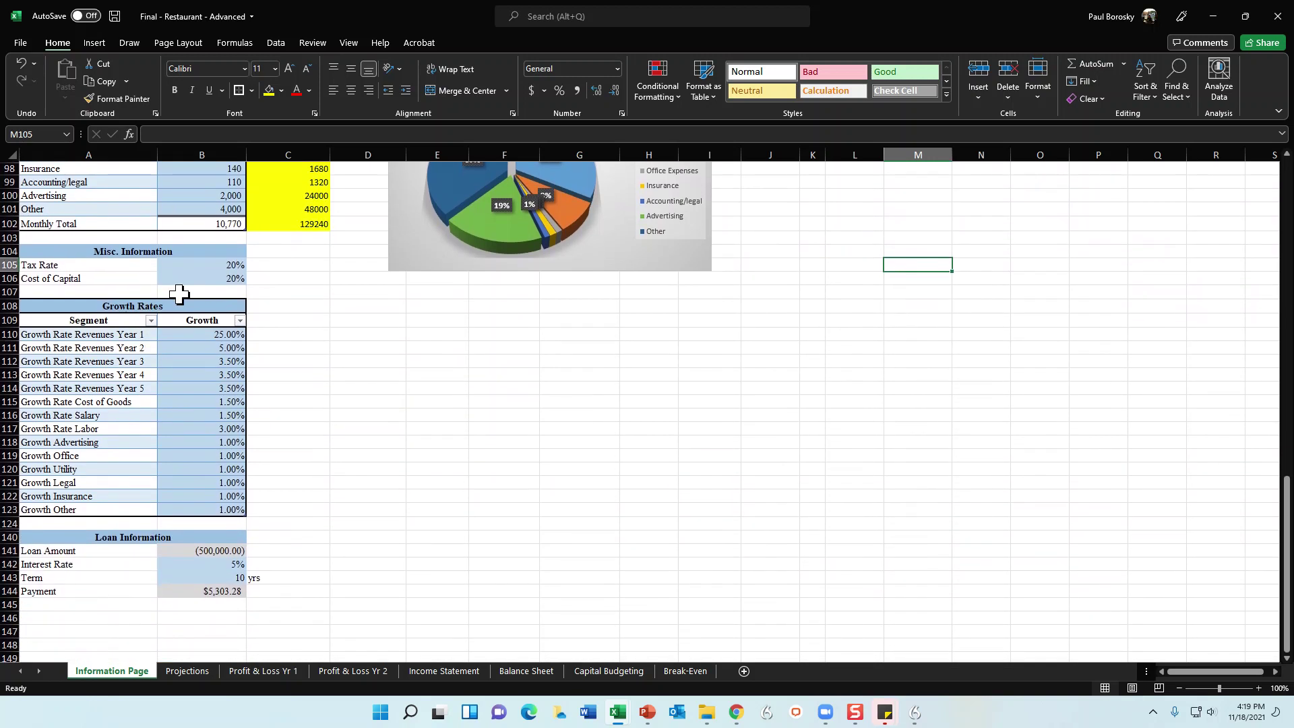
pyautogui.click(234, 265)
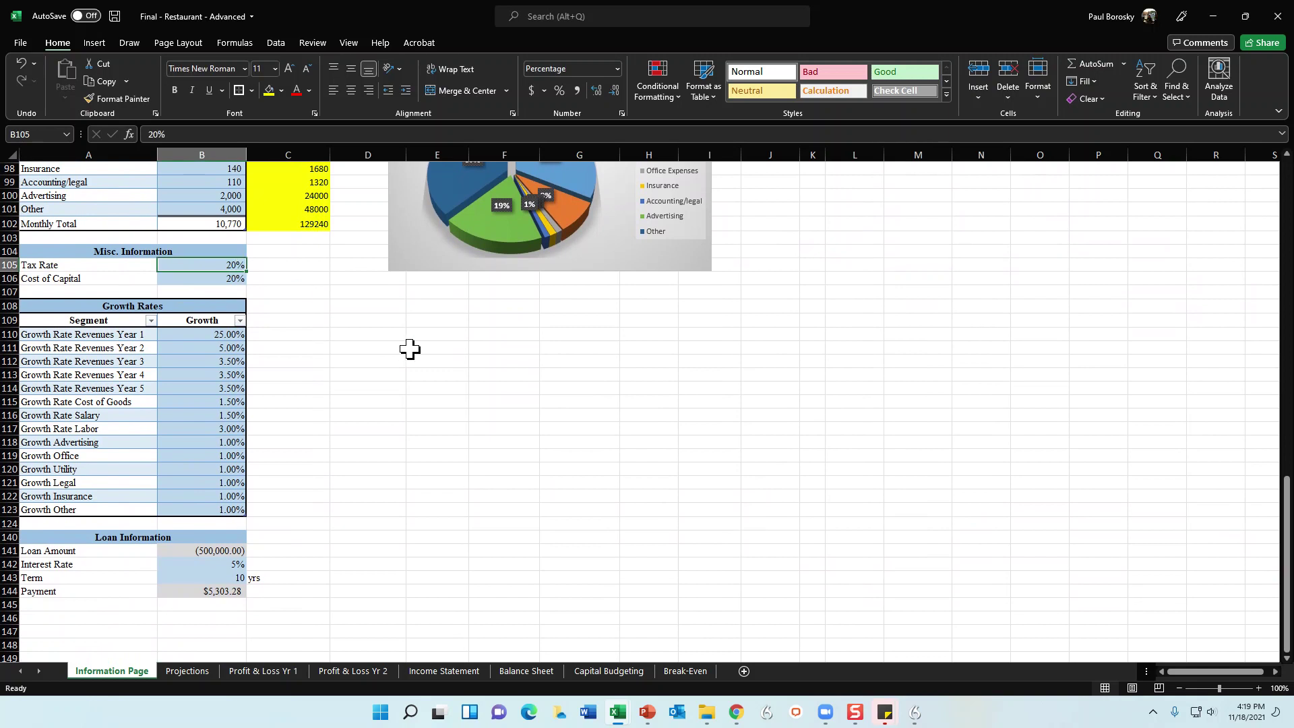
pyautogui.write('25')
pyautogui.press('Return')
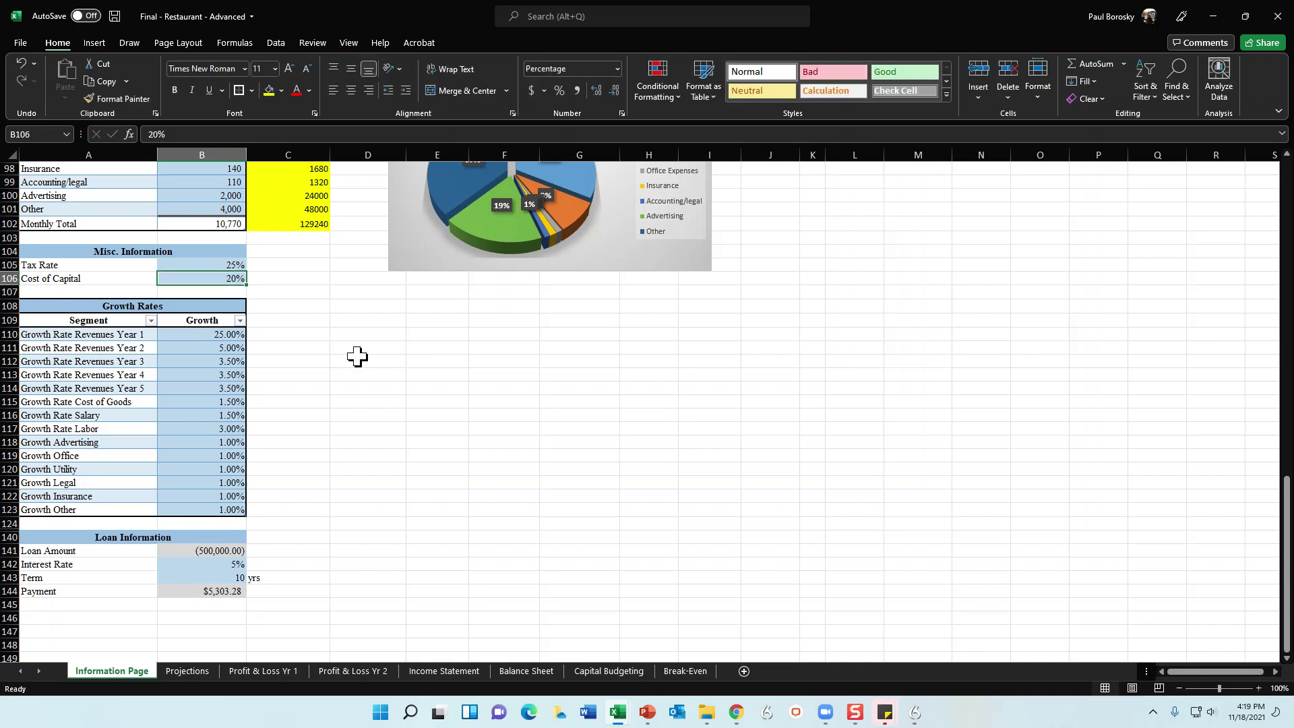
pyautogui.click(207, 256)
pyautogui.click(242, 266)
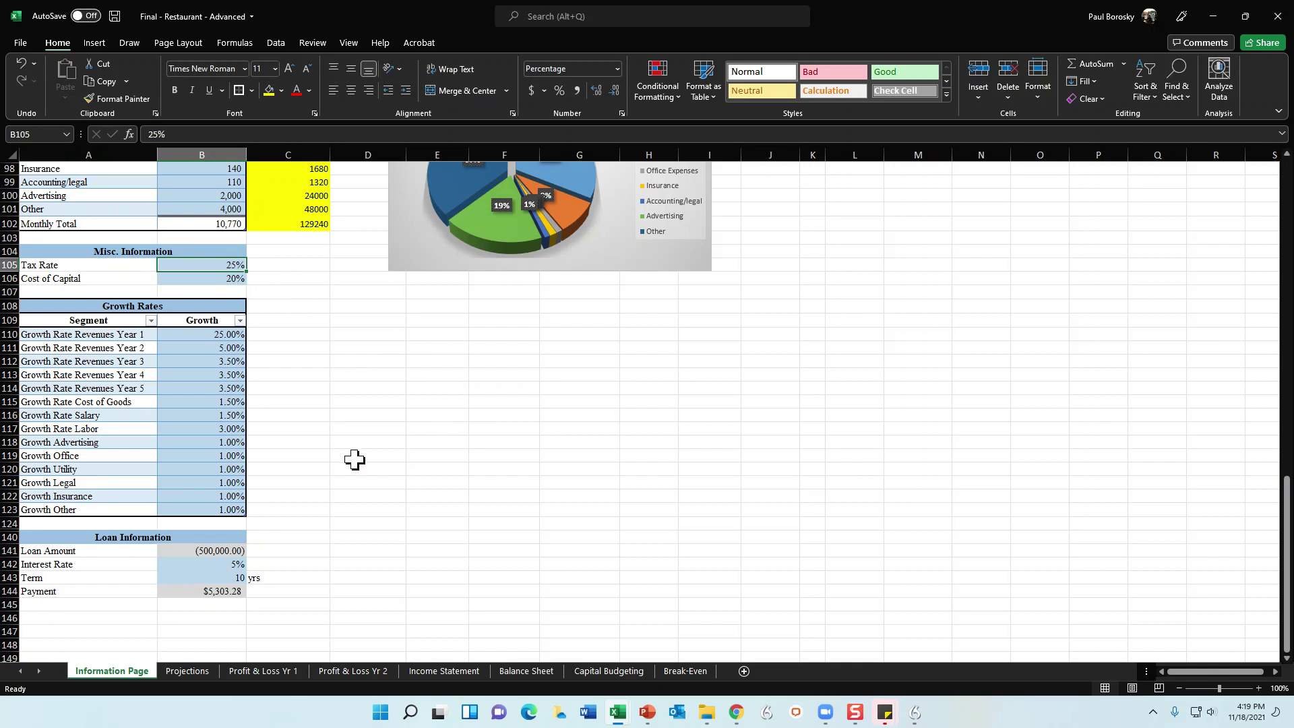
# - Set Growth Rate Revenues Year 1 to 30% and check the Profit & Loss Yr 1 sheet
pyautogui.scroll(-2, 289, 413)
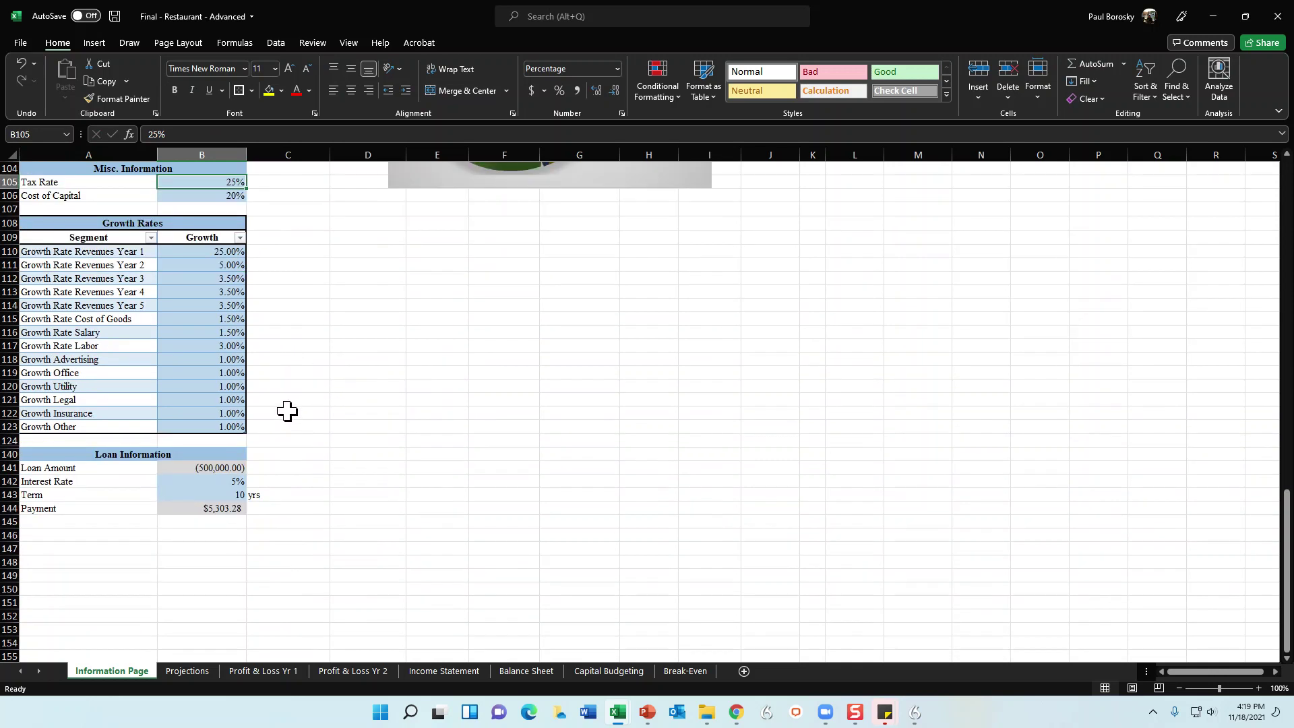
pyautogui.click(193, 254)
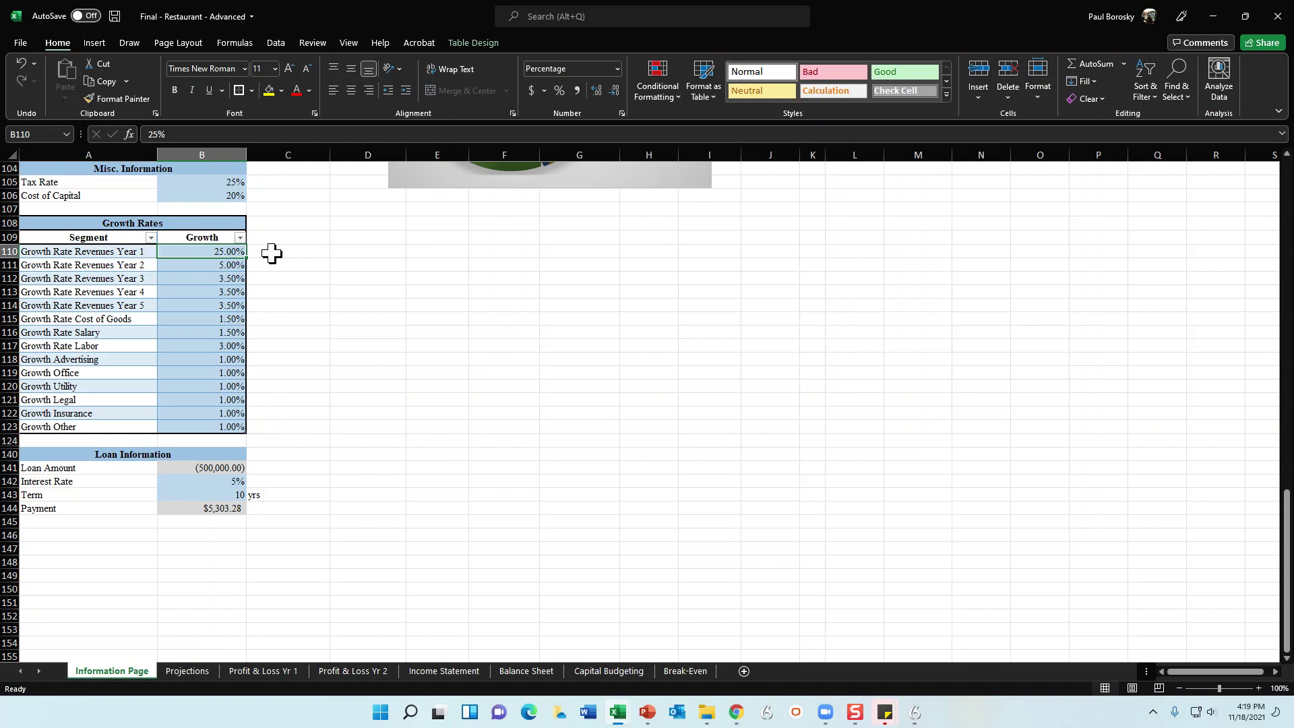
pyautogui.write('30')
pyautogui.press('Return')
pyautogui.click(212, 254)
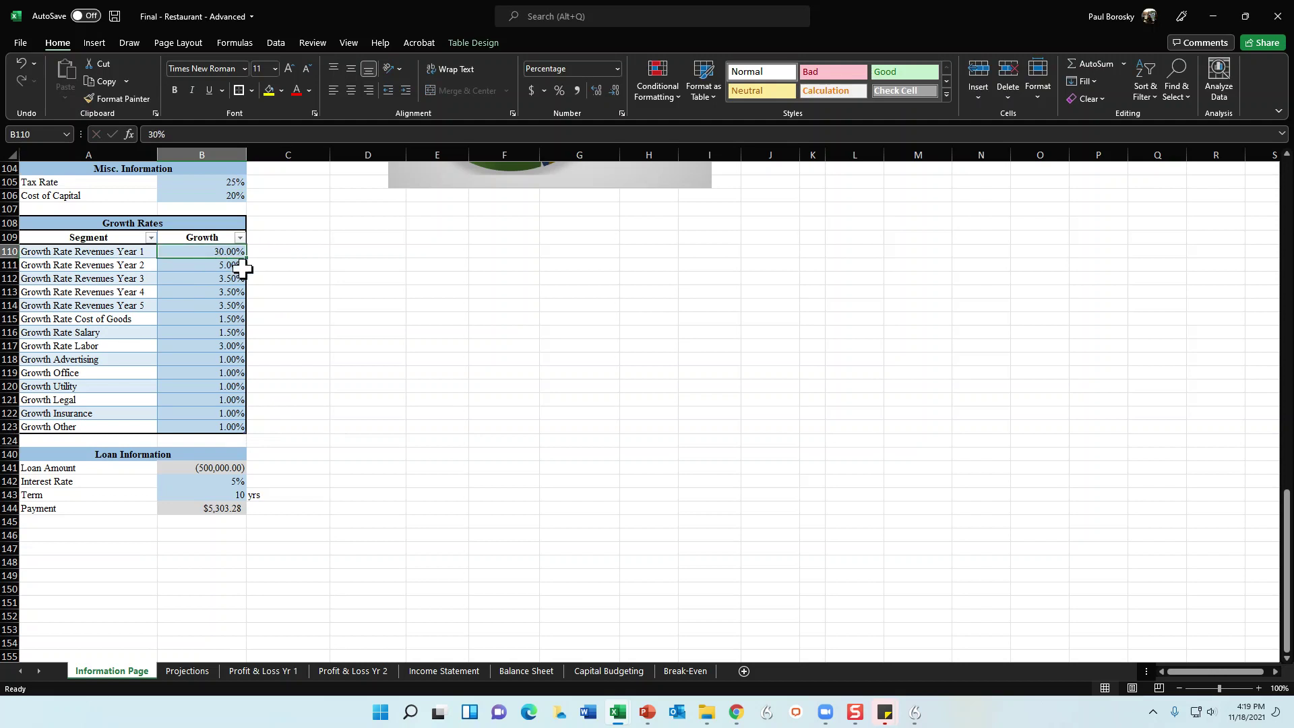
pyautogui.click(277, 671)
pyautogui.click(290, 550)
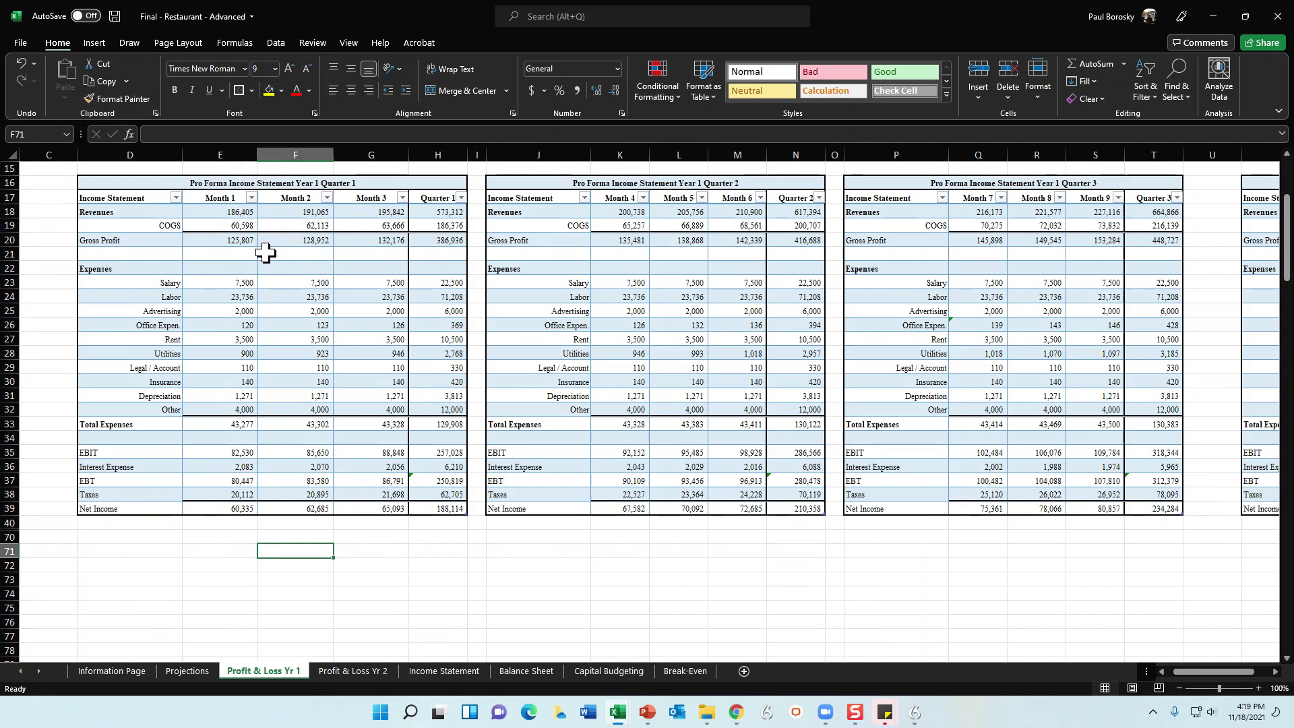
# - Set Growth Rate Revenues Year 2 on the Information Page to 15% and check the Profit & Loss Yr 2 sheet
pyautogui.click(121, 671)
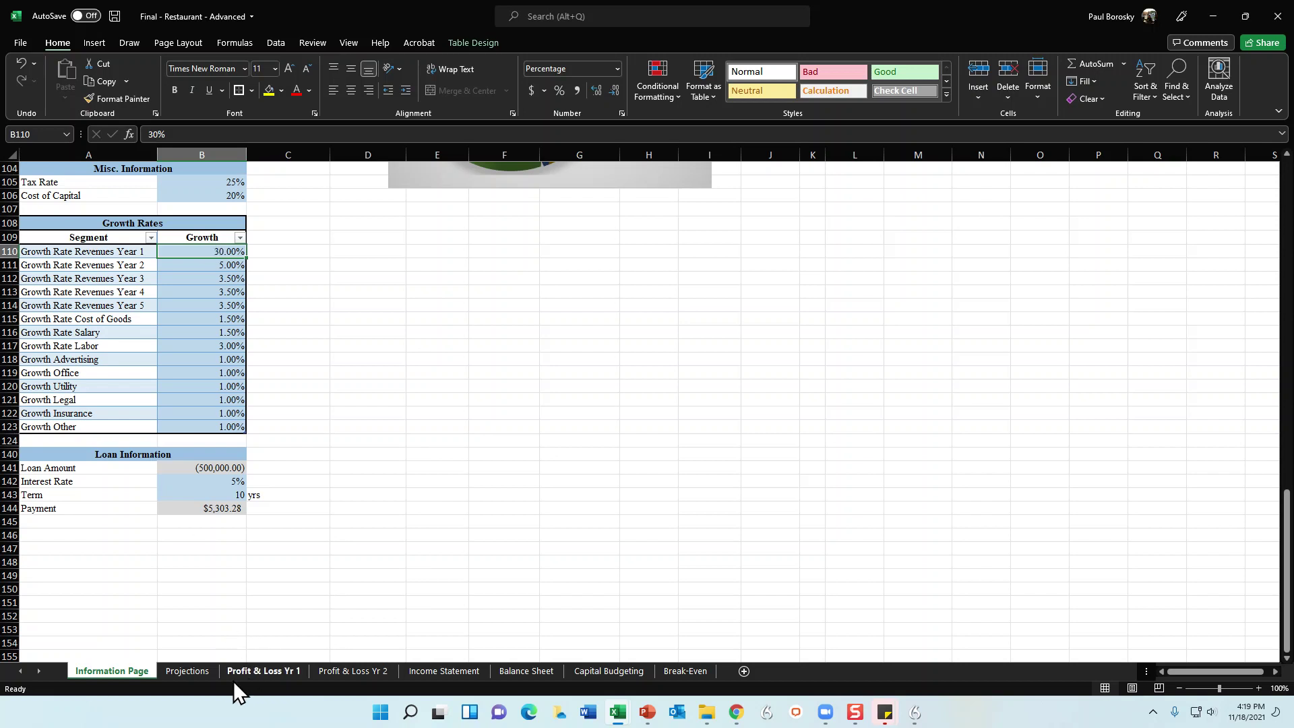
pyautogui.click(185, 265)
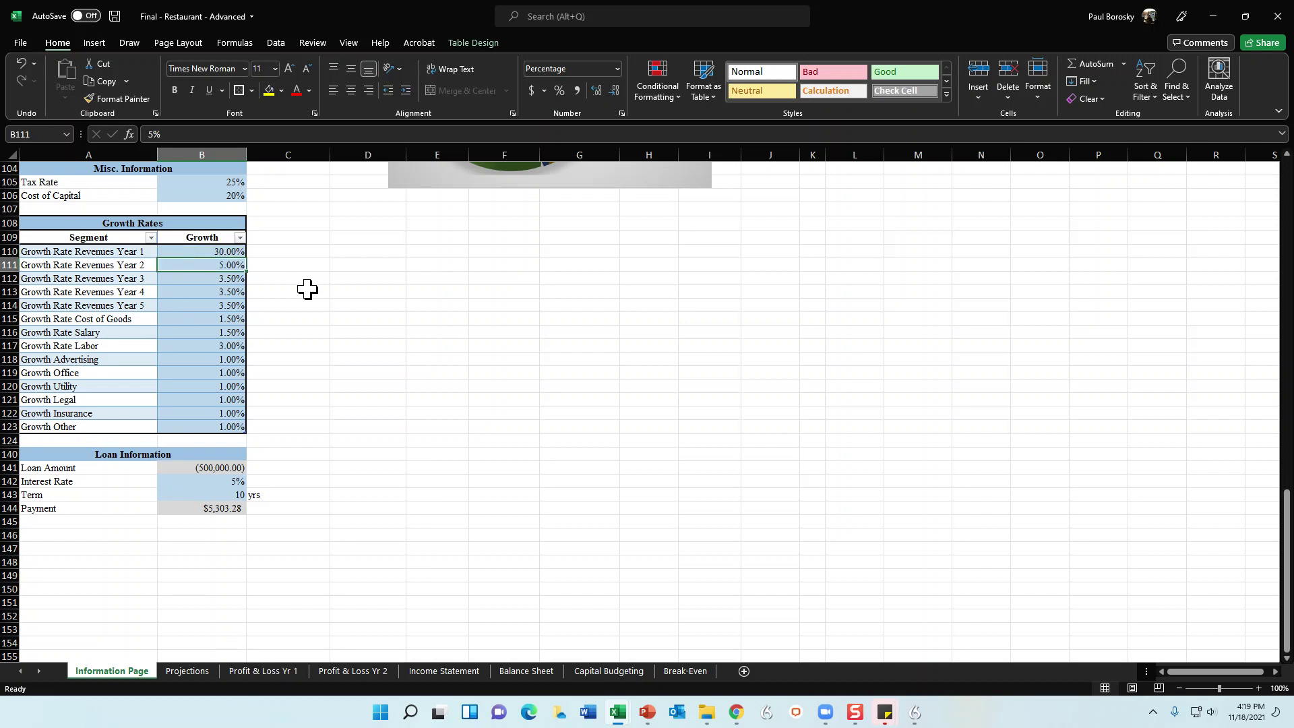
pyautogui.write('15')
pyautogui.press('Return')
pyautogui.click(240, 268)
pyautogui.click(374, 672)
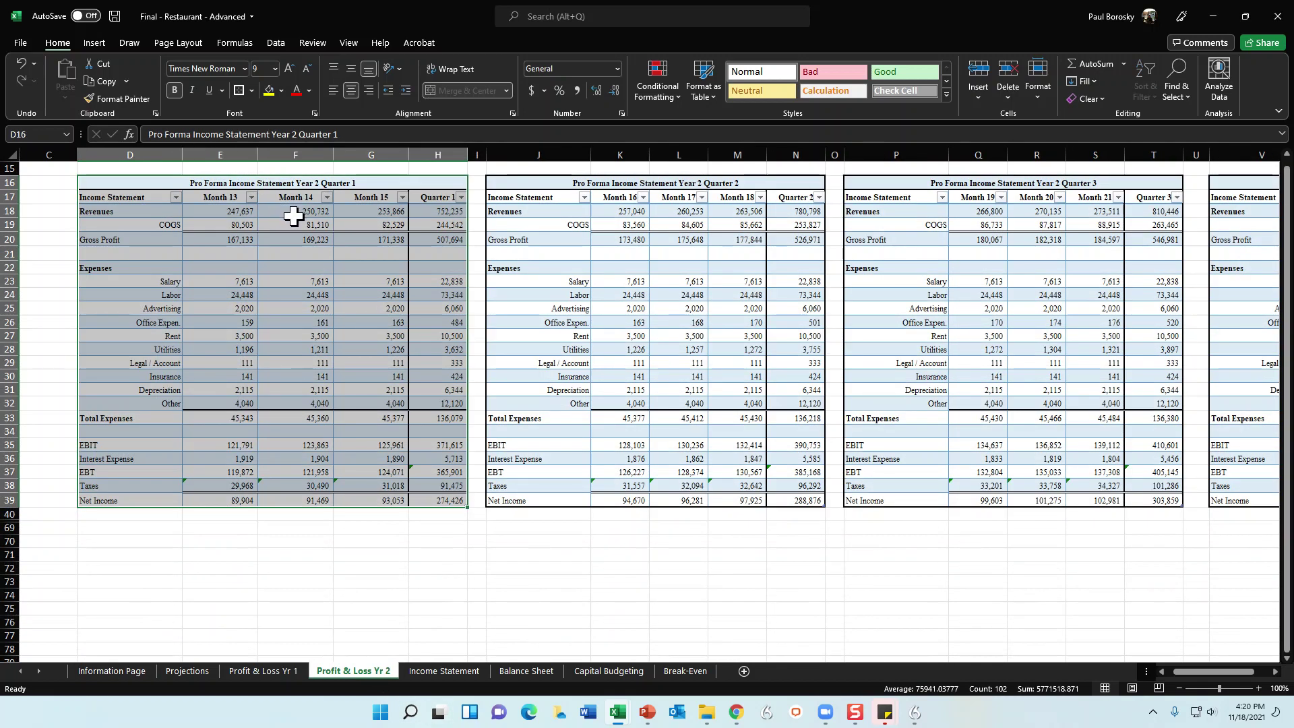
# - In the Loan Information section of the Information Page, set the Interest Rate to 6% and the Term to 15 years
pyautogui.click(140, 672)
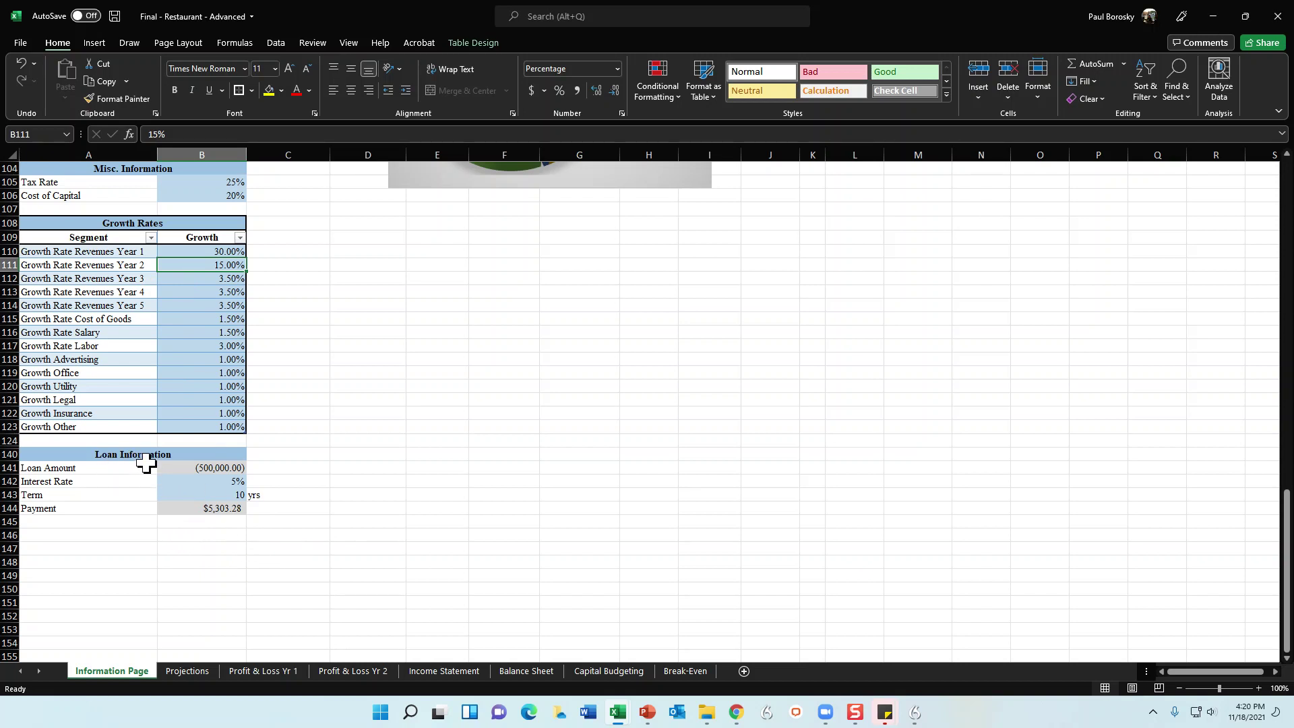
pyautogui.click(209, 483)
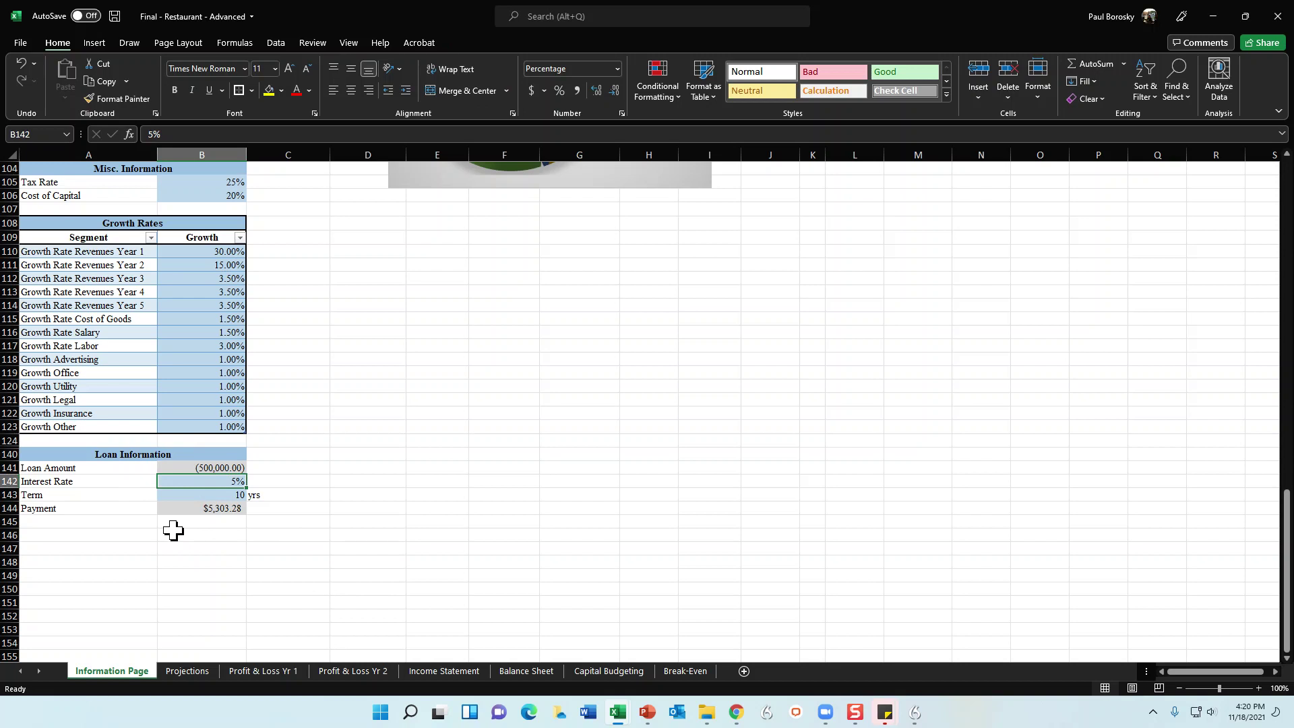
pyautogui.write('6')
pyautogui.press('Return')
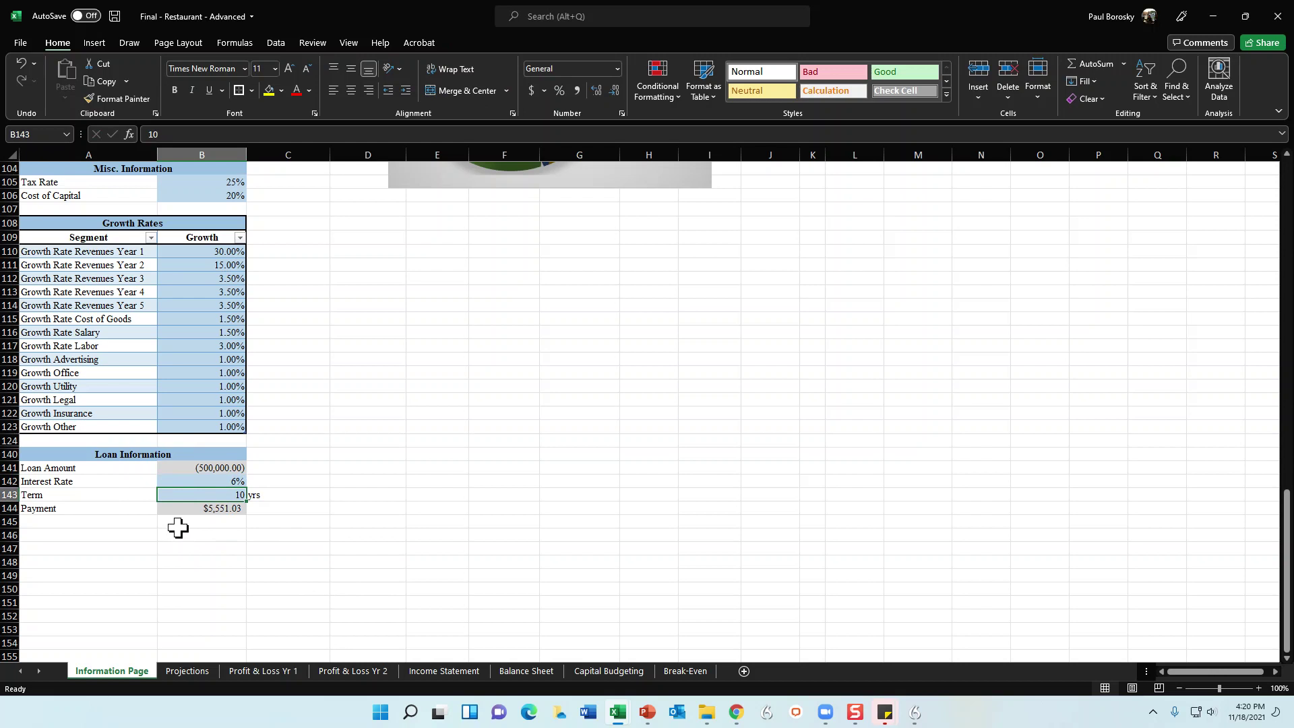
pyautogui.write('15')
pyautogui.press('Return')
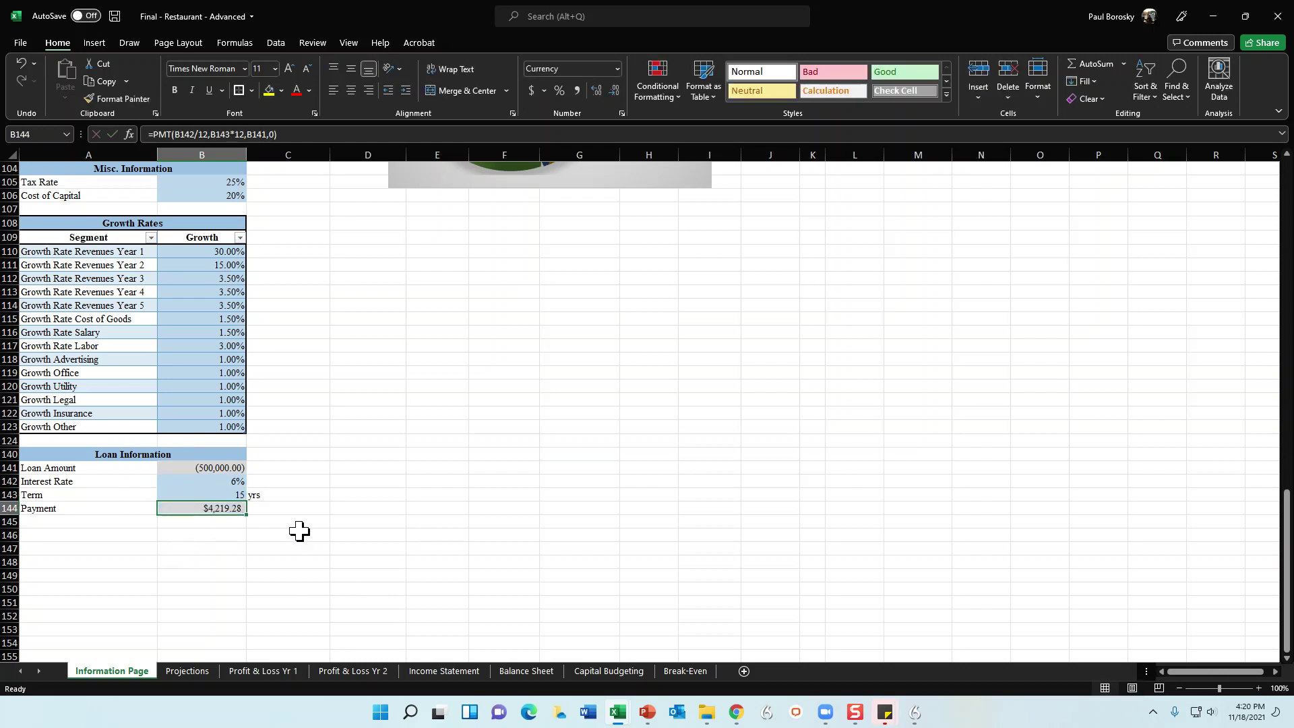
pyautogui.click(383, 453)
pyautogui.click(229, 494)
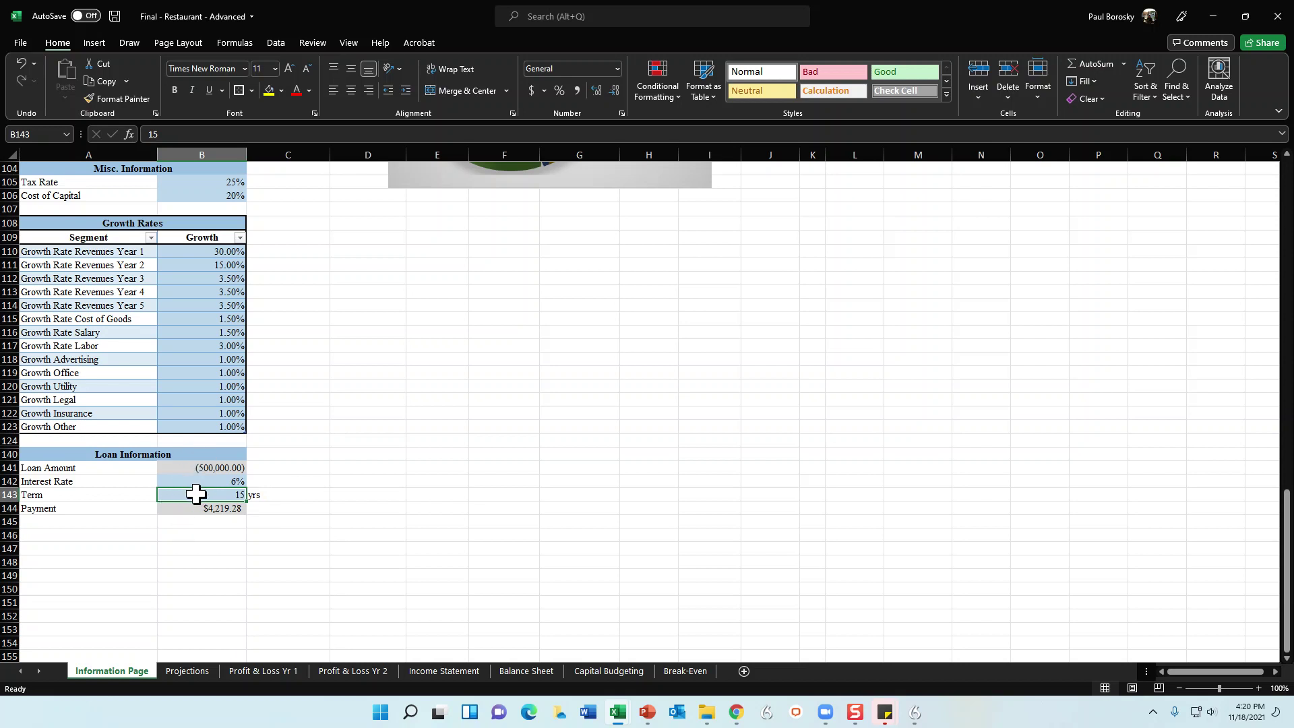
# - Review the Information Page from the daily sales table through labor and startup costs to the monthly fixed costs
pyautogui.scroll(13, 196, 499)
pyautogui.scroll(2, 199, 514)
pyautogui.hscroll(8, 427, 392)
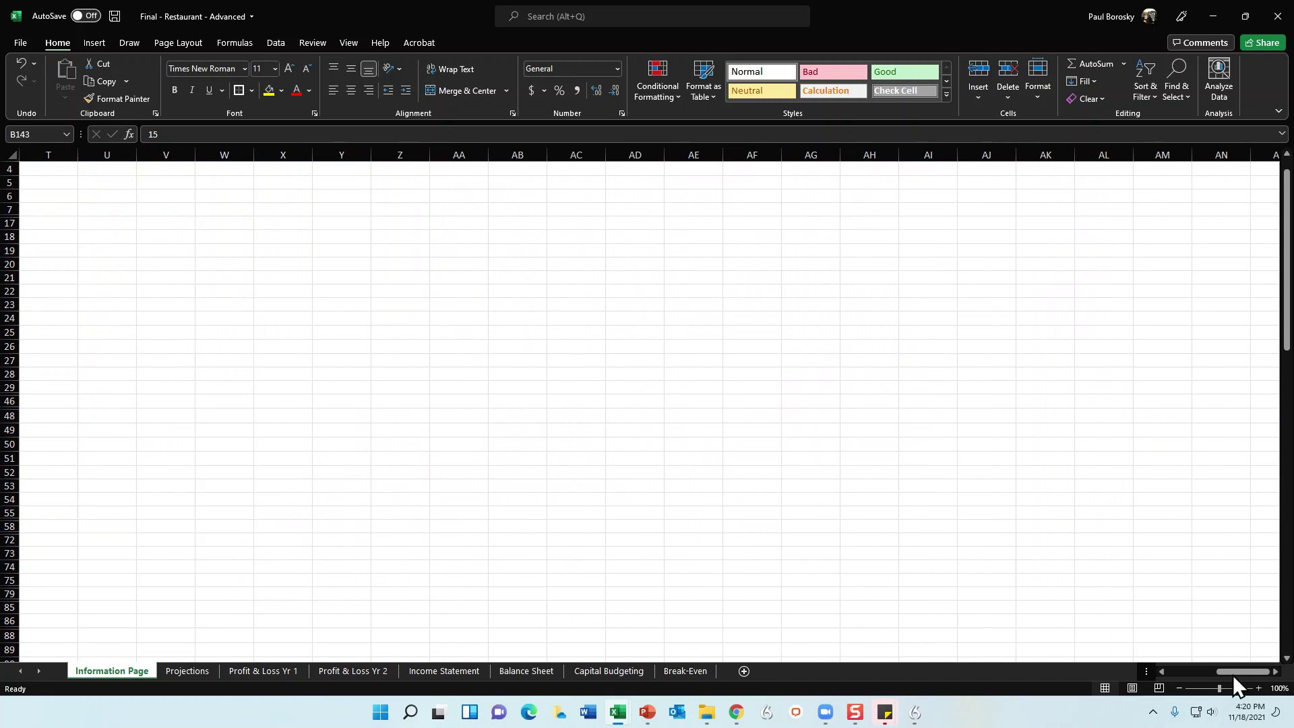
pyautogui.moveTo(1233, 671); pyautogui.dragTo(1172, 671)
pyautogui.scroll(1, 239, 411)
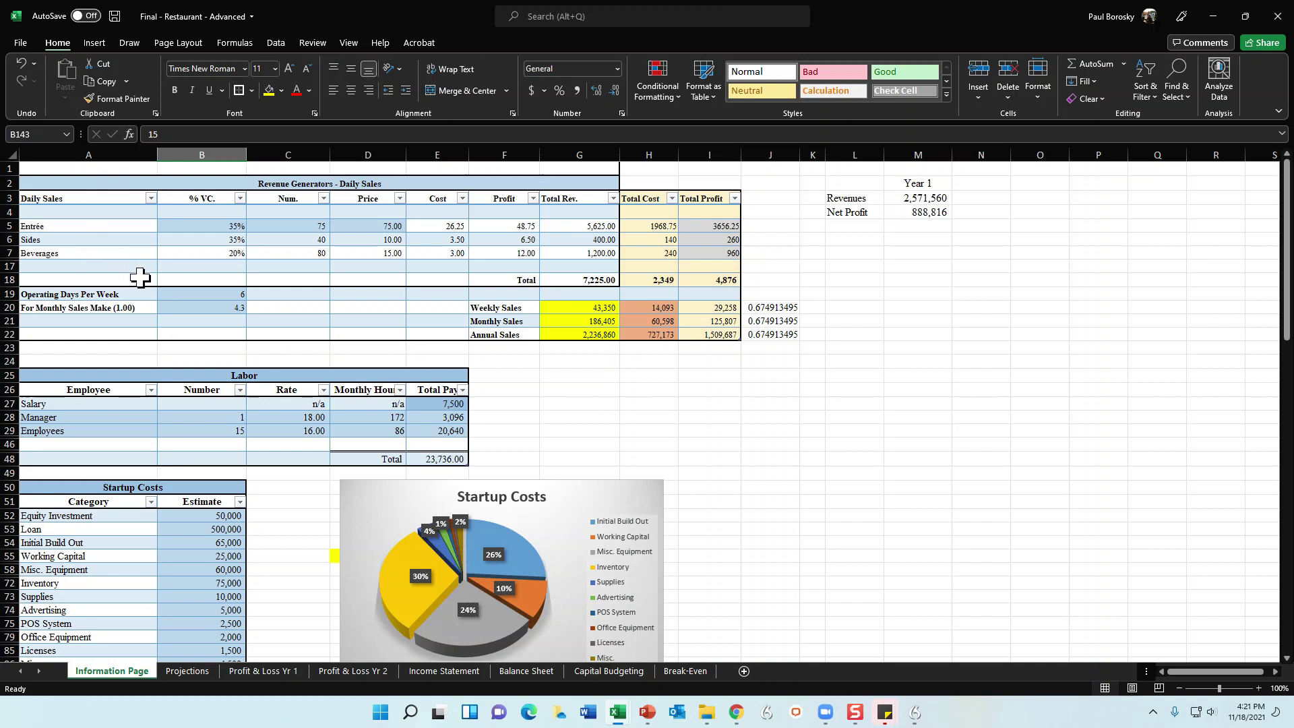
pyautogui.scroll(-2, 141, 307)
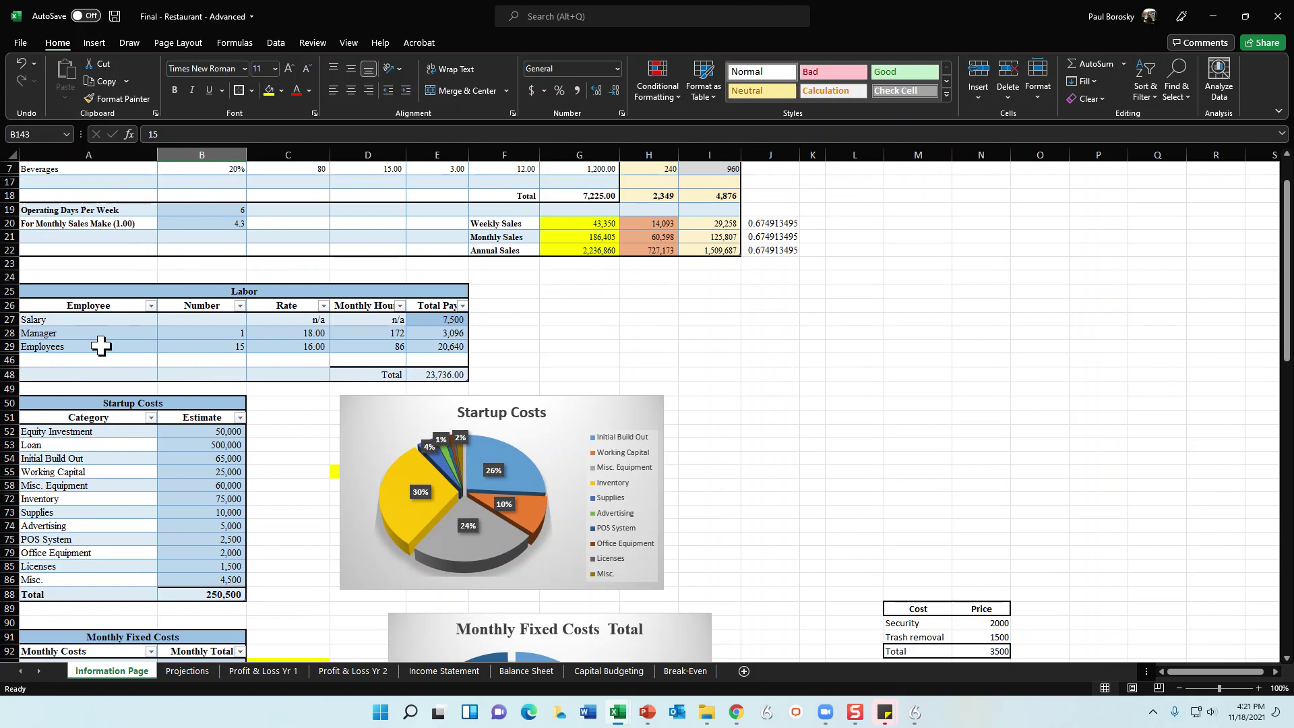
pyautogui.scroll(-3, 193, 510)
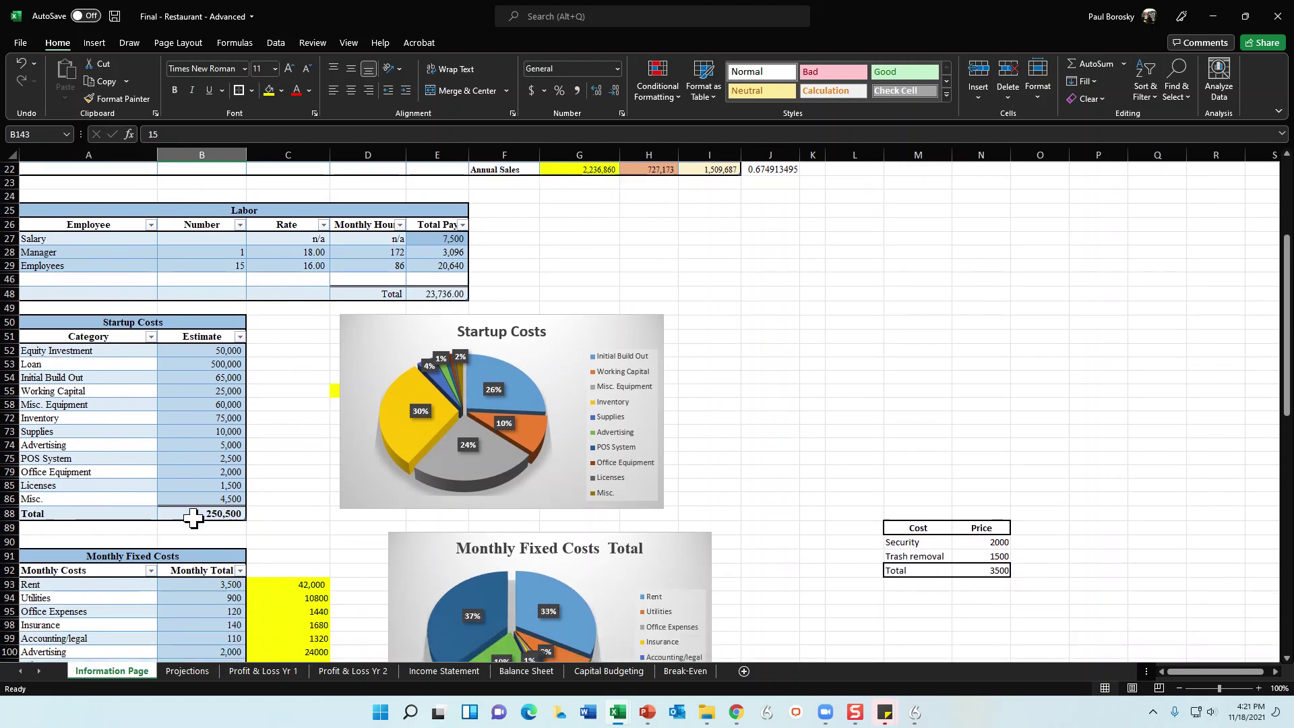
pyautogui.scroll(-2, 147, 415)
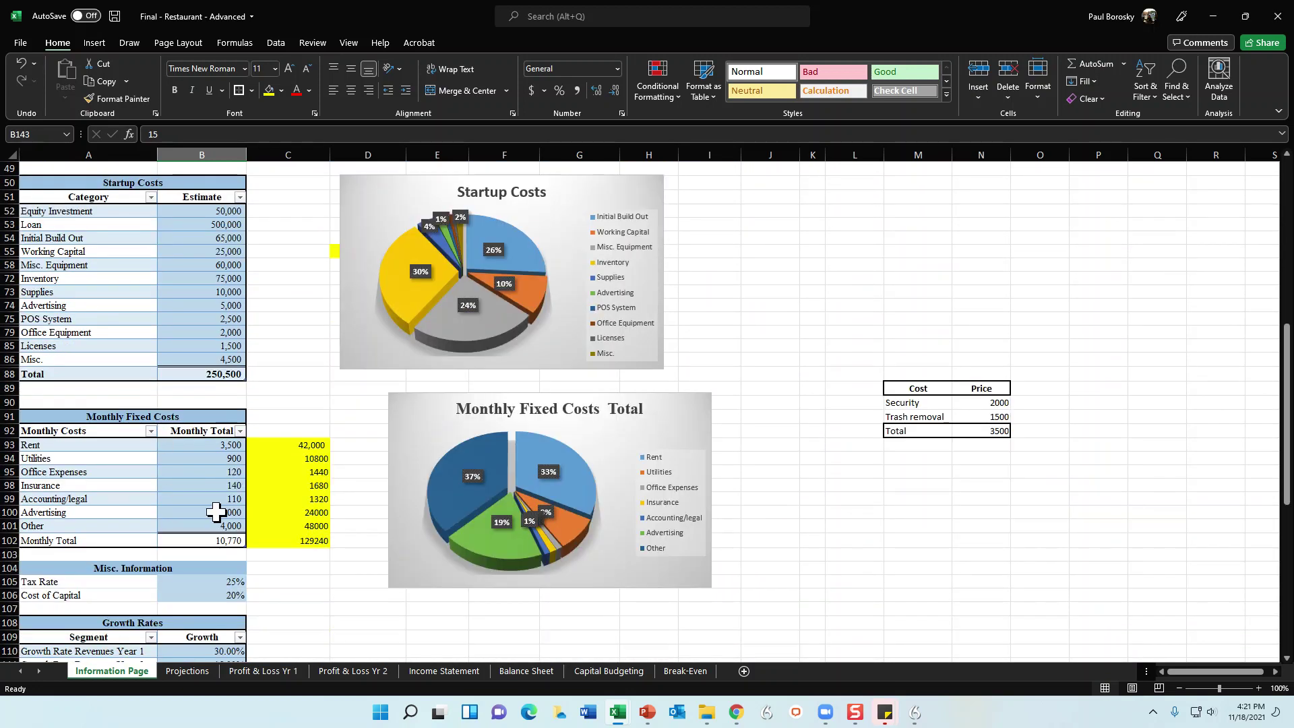
# - Examine the five-year figures, Financial Highlights chart and segmentation section on the Projections sheet
pyautogui.click(190, 672)
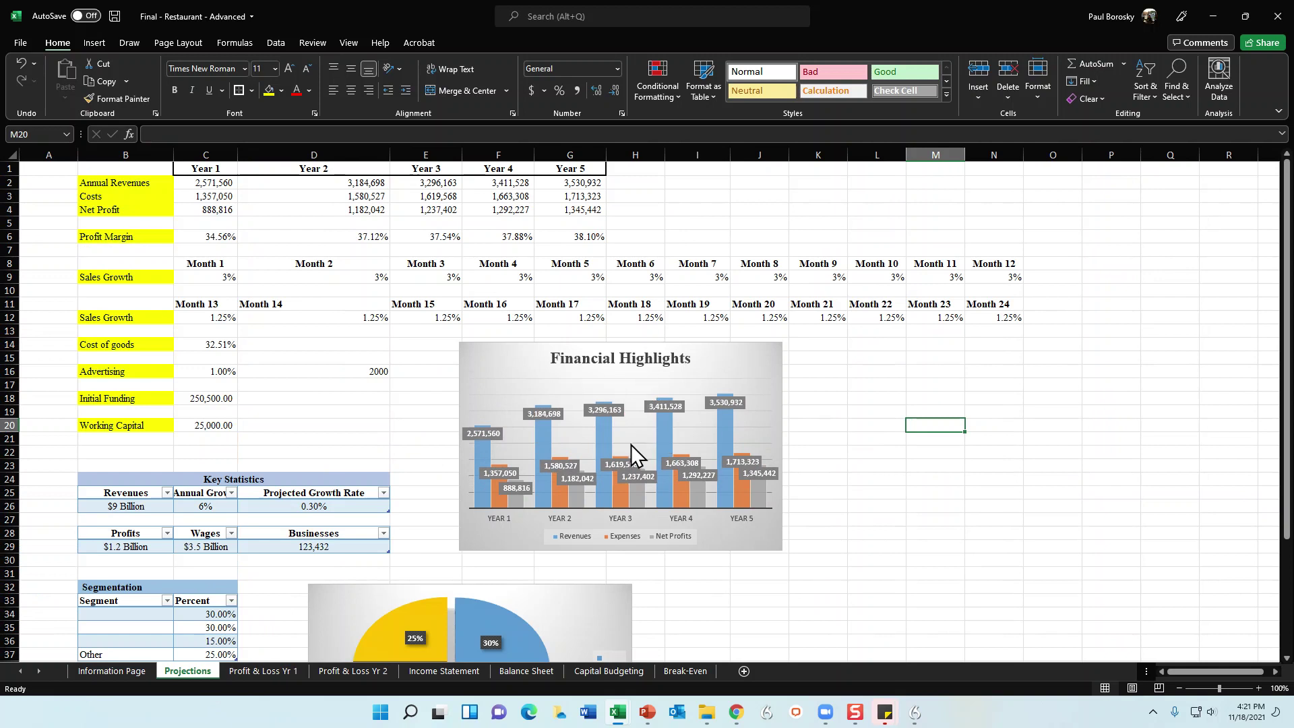
pyautogui.scroll(-4, 630, 444)
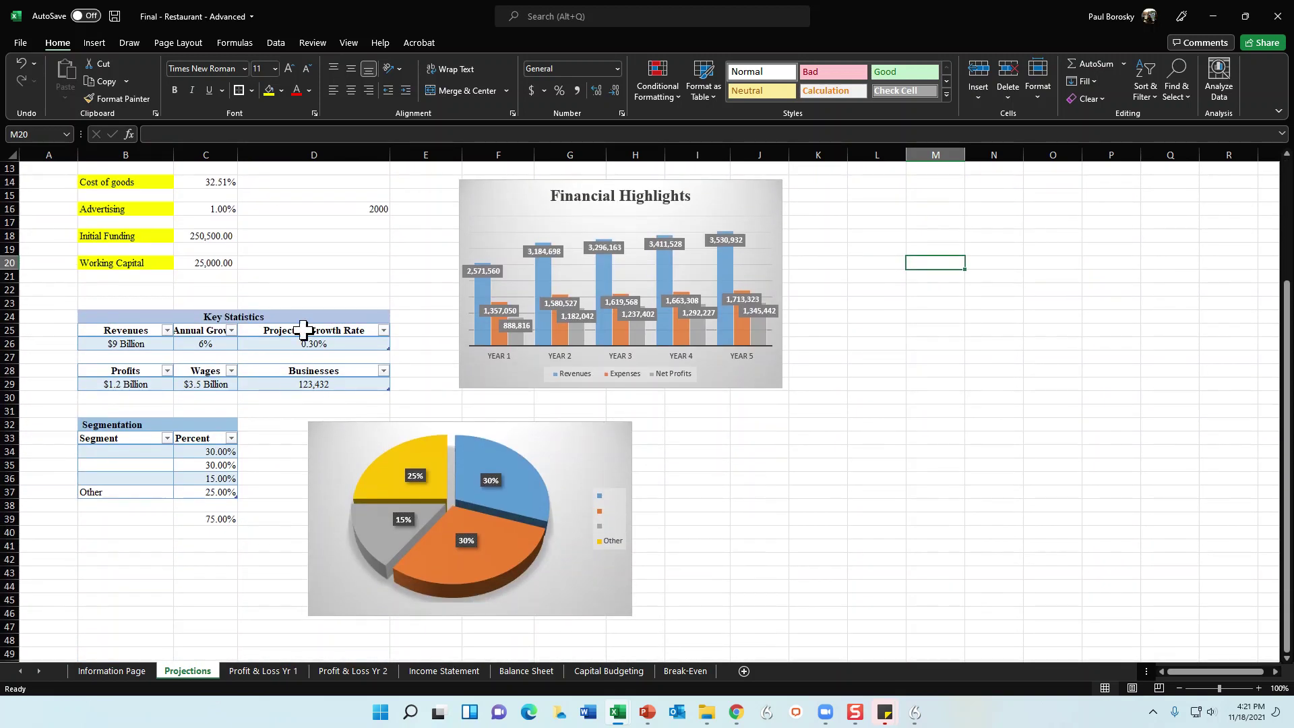
pyautogui.scroll(4, 273, 297)
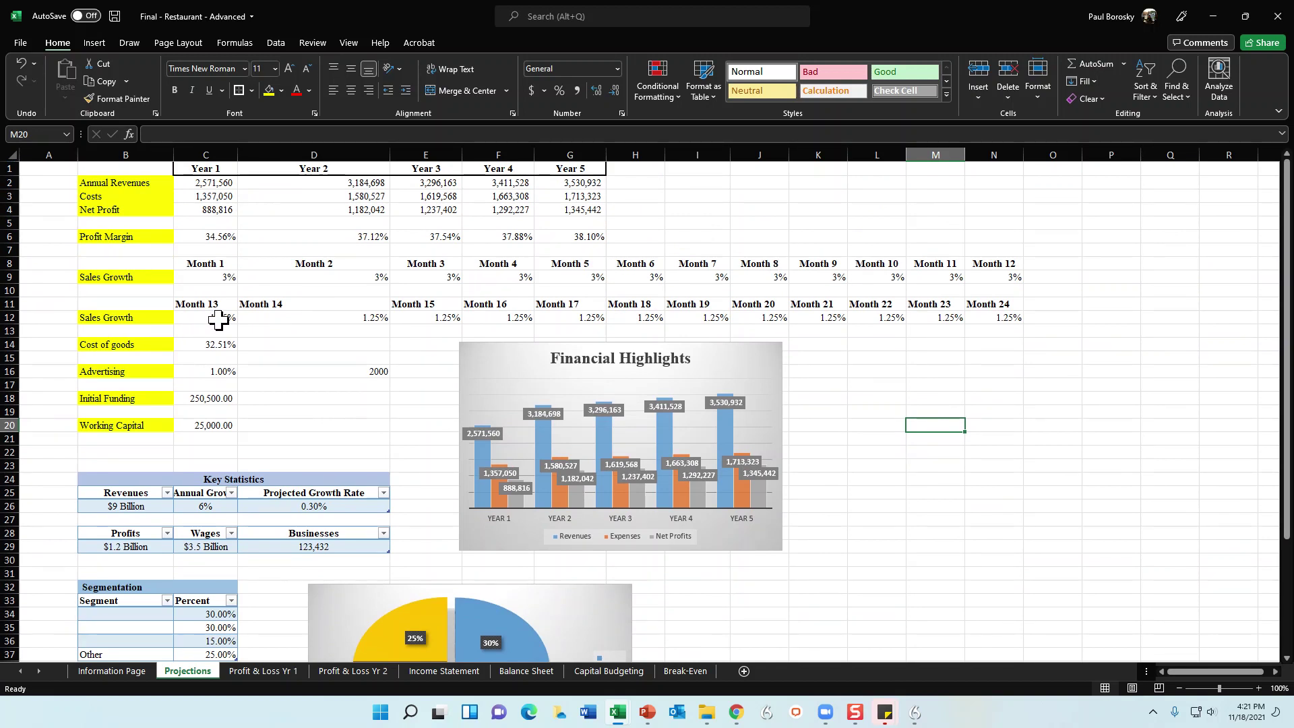
# - Copy the Year 1 Quarter 1 pro forma income statement from the Profit & Loss Yr 1 sheet and switch to Word
pyautogui.click(258, 669)
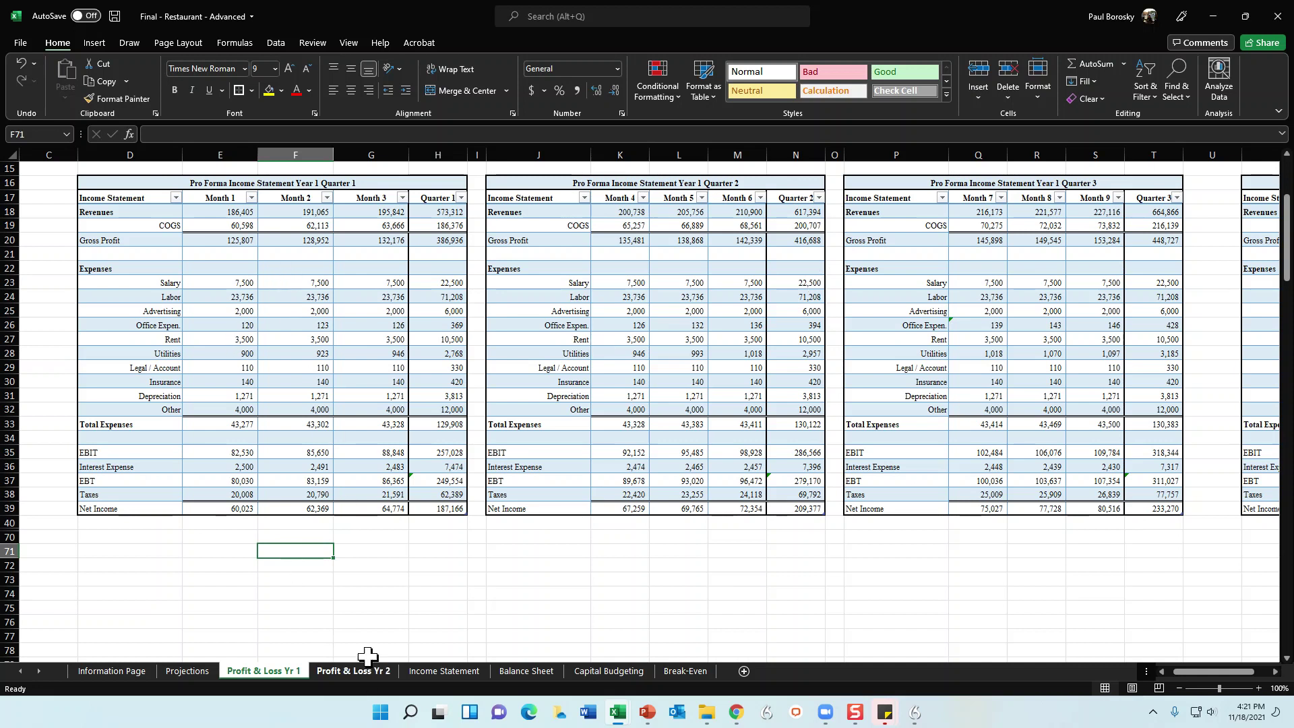
pyautogui.moveTo(351, 177); pyautogui.dragTo(328, 499)
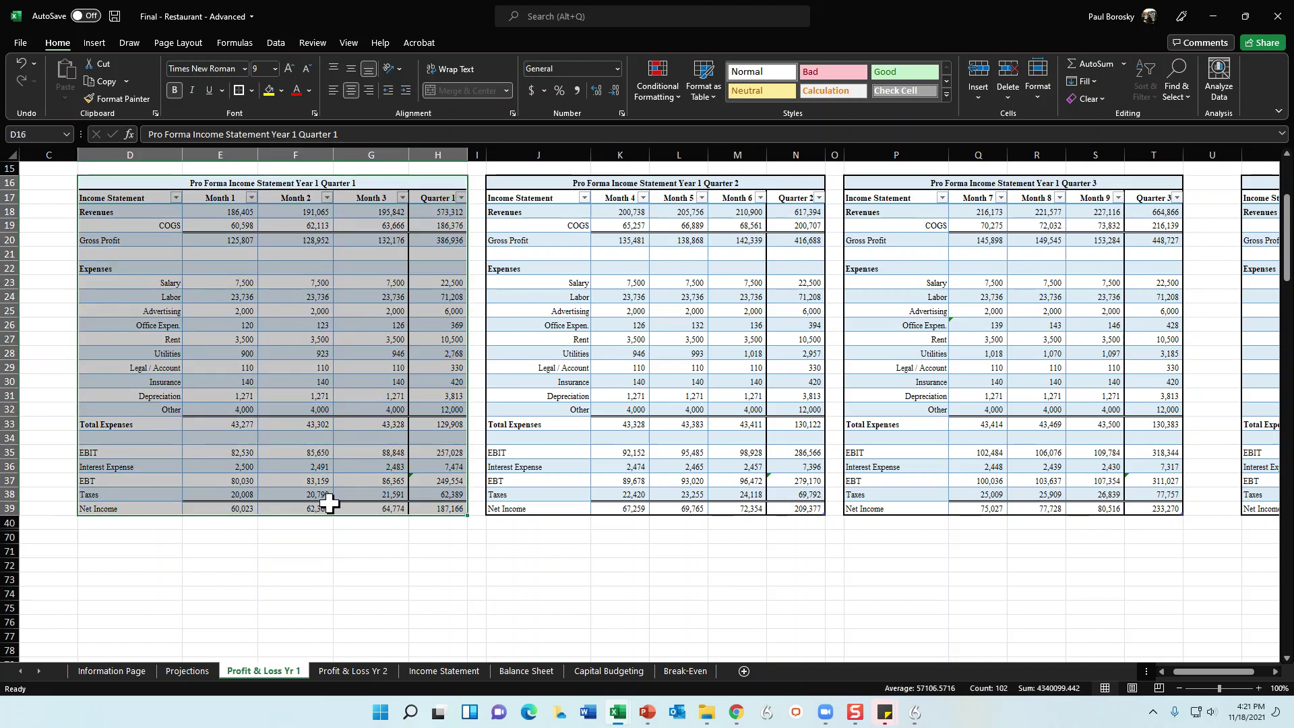
pyautogui.hotkey('ctrl', 'c')
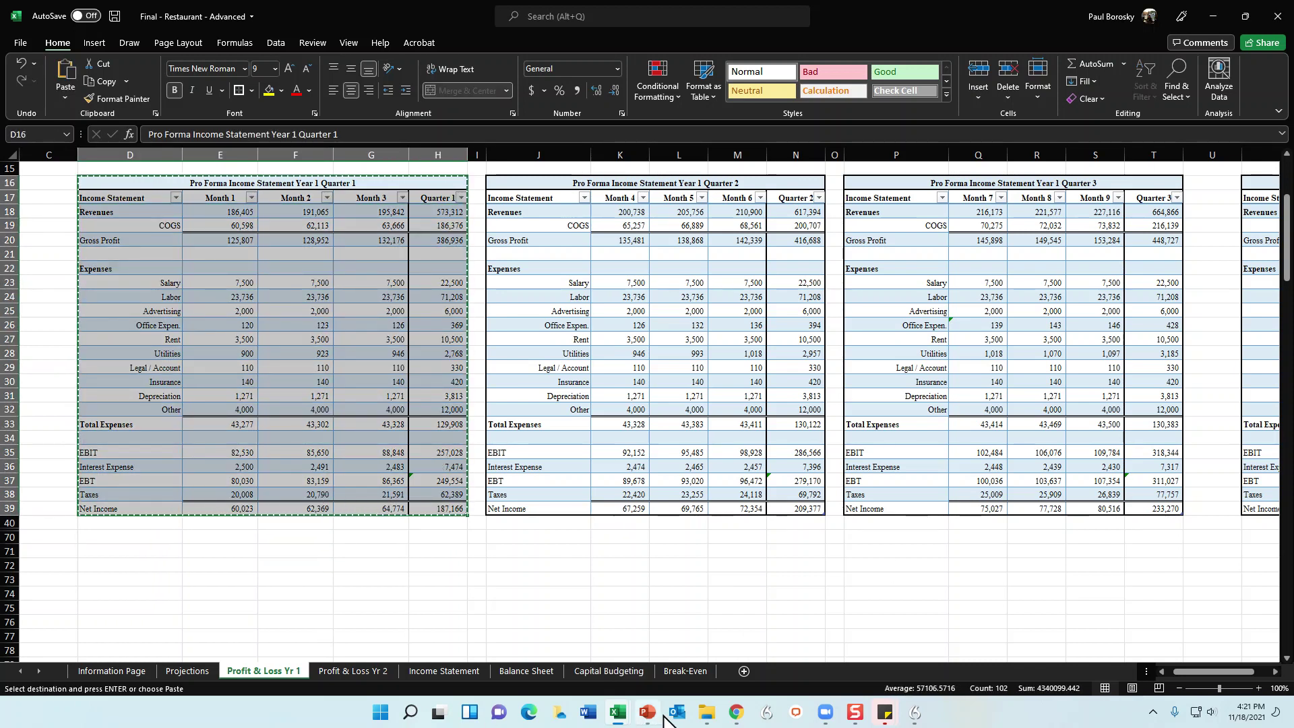
pyautogui.click(640, 715)
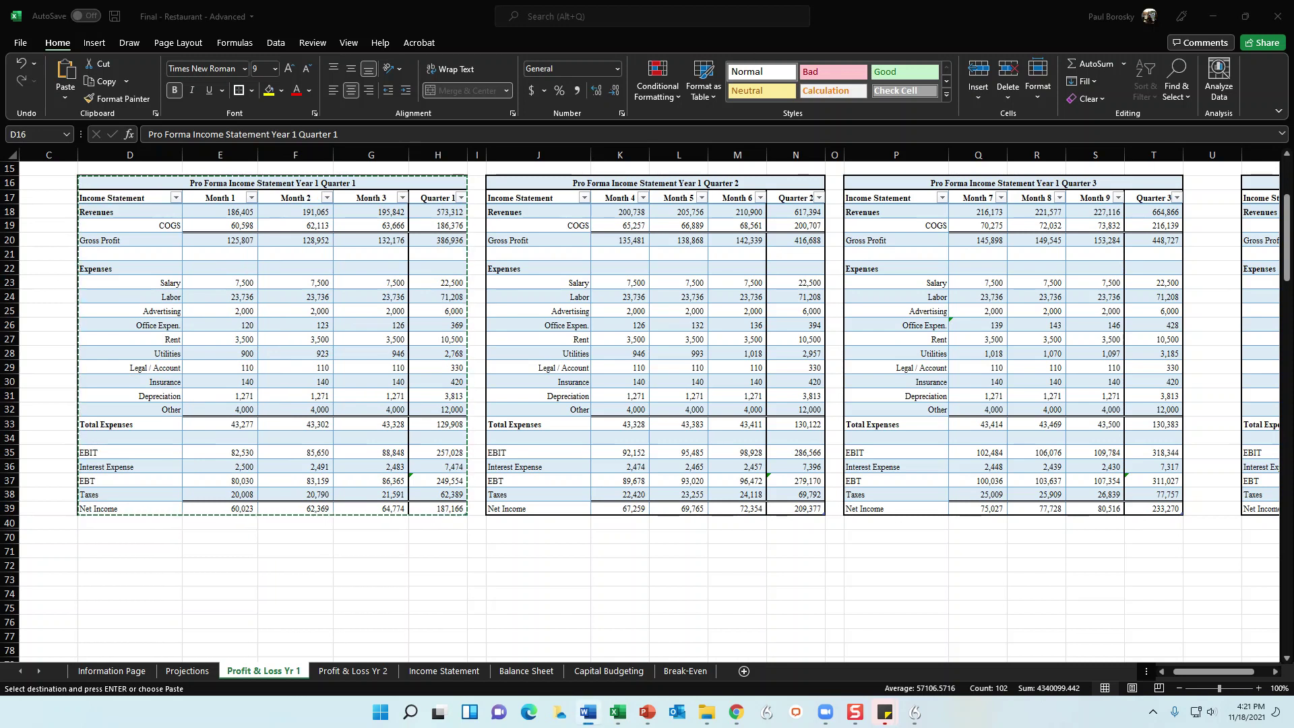
pyautogui.hotkey('ctrl', 'v')
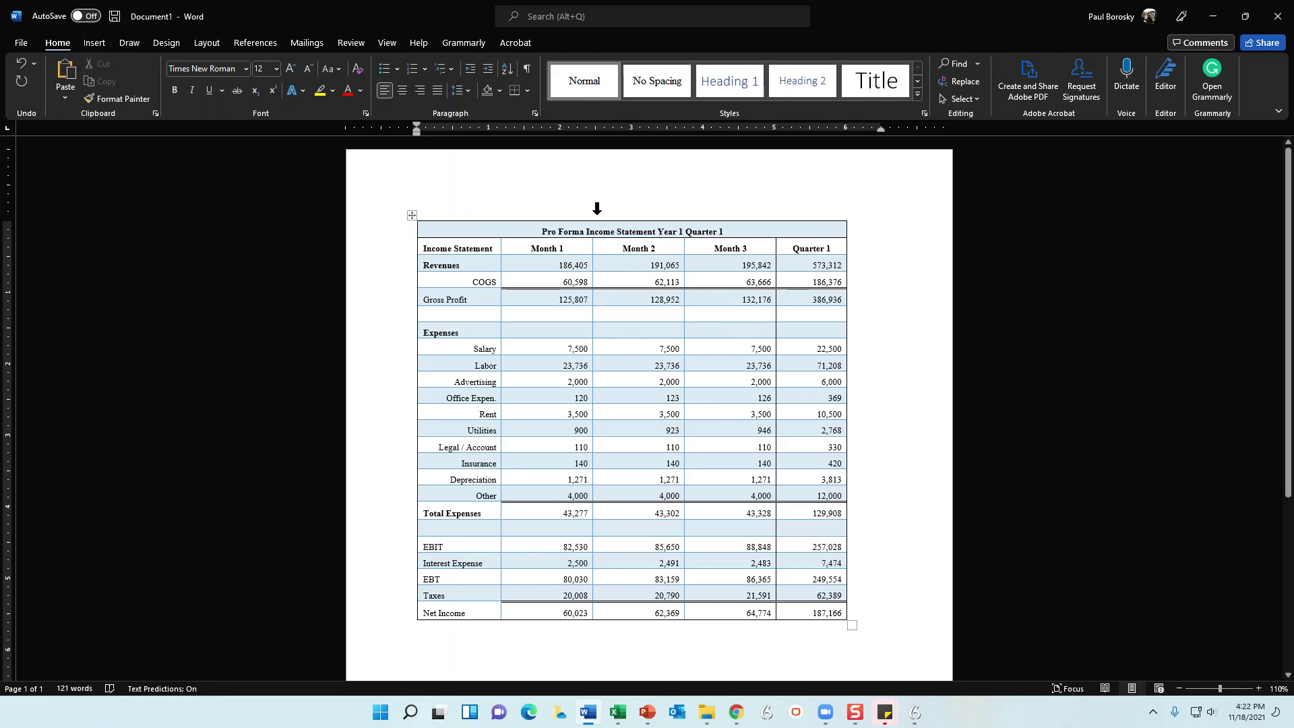
pyautogui.hotkey('ctrl', 'a')
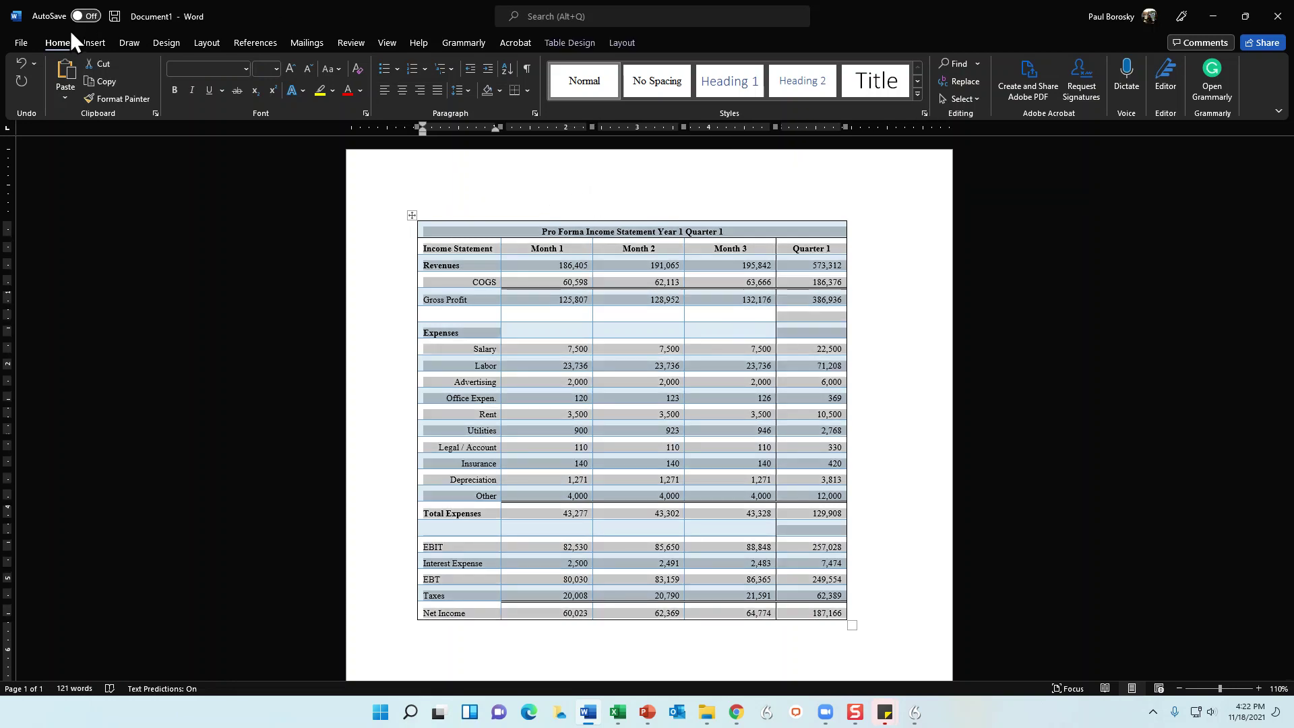
pyautogui.click(23, 63)
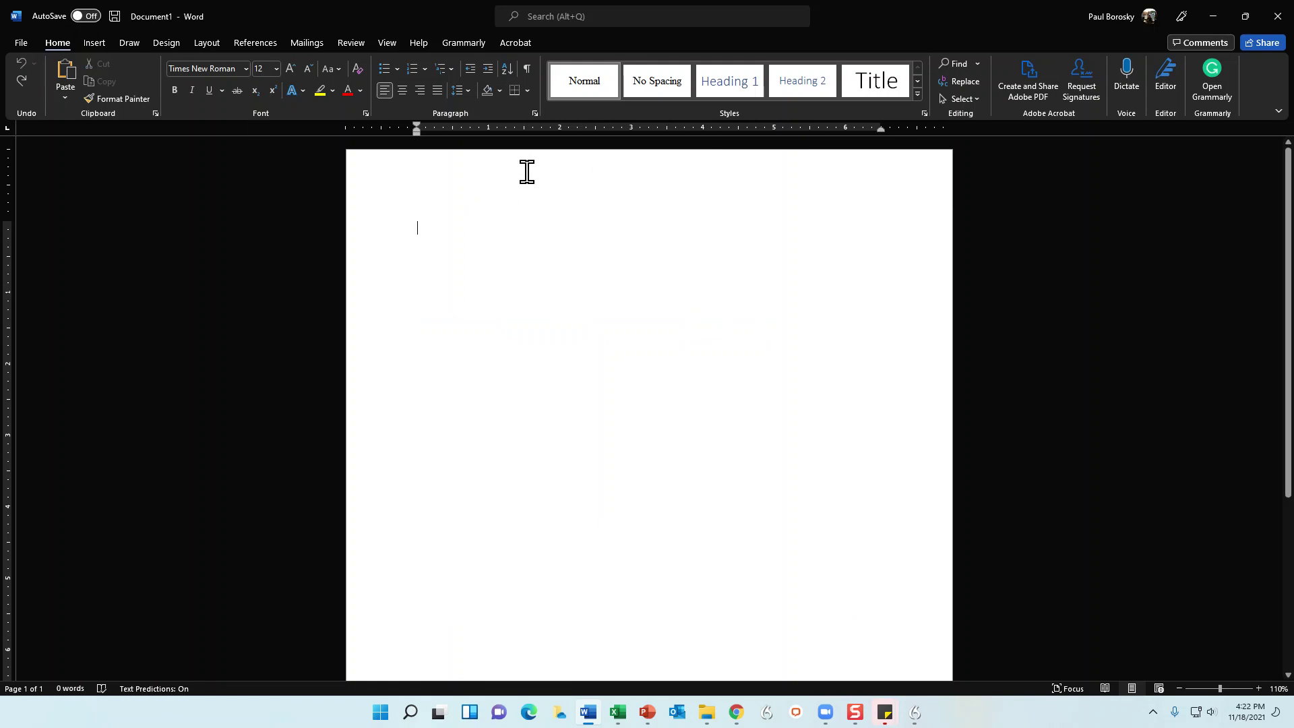
# - Enter the heading P & L Year 1 in the blank document and paste the copied income statement below it
pyautogui.write('P & L')
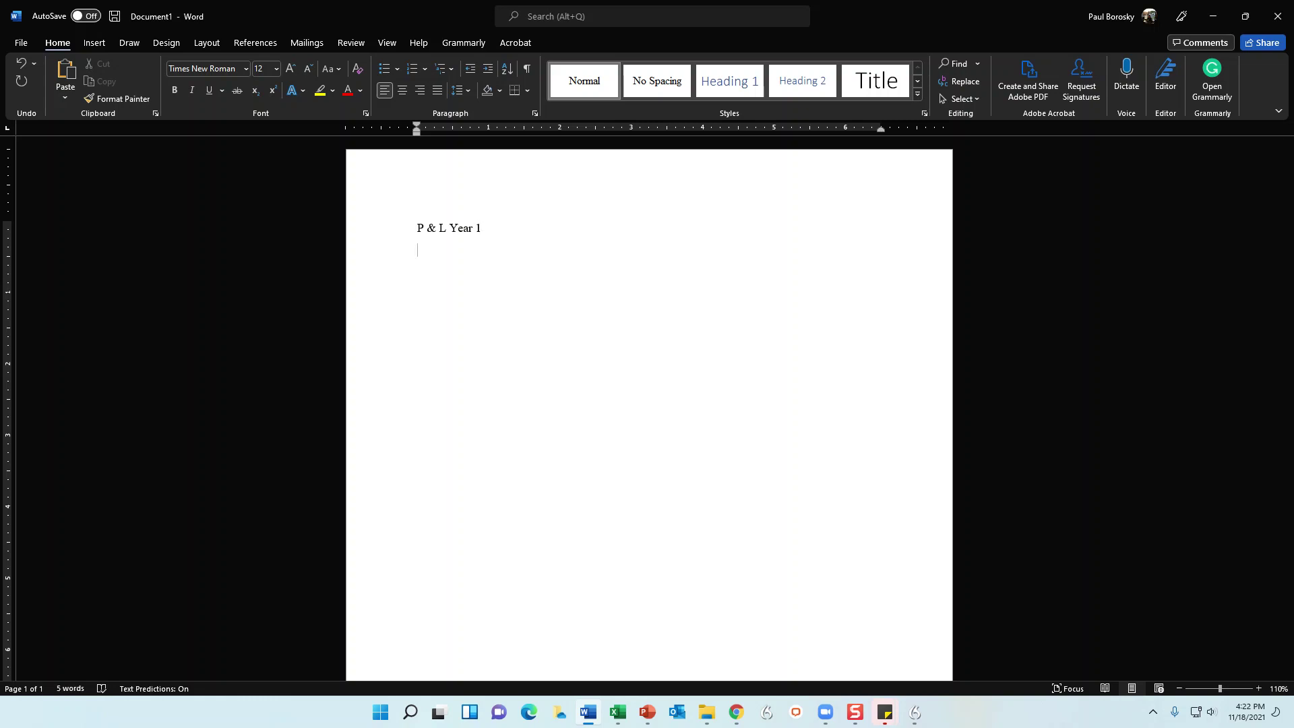
pyautogui.write(' Year 1')
pyautogui.press('Return')
pyautogui.hotkey('ctrl', 'v')
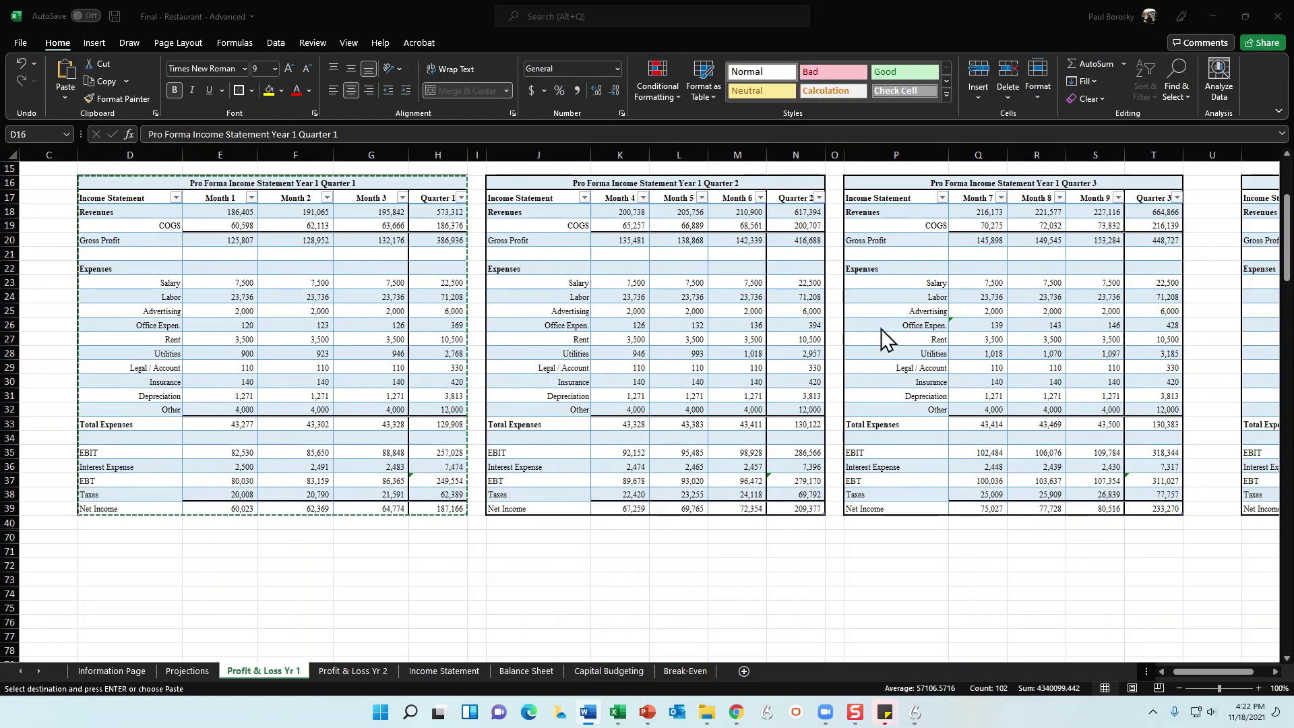
# - Switch back to Excel and review the five-year Income Statement and Balance Sheet sheets
pyautogui.click(445, 671)
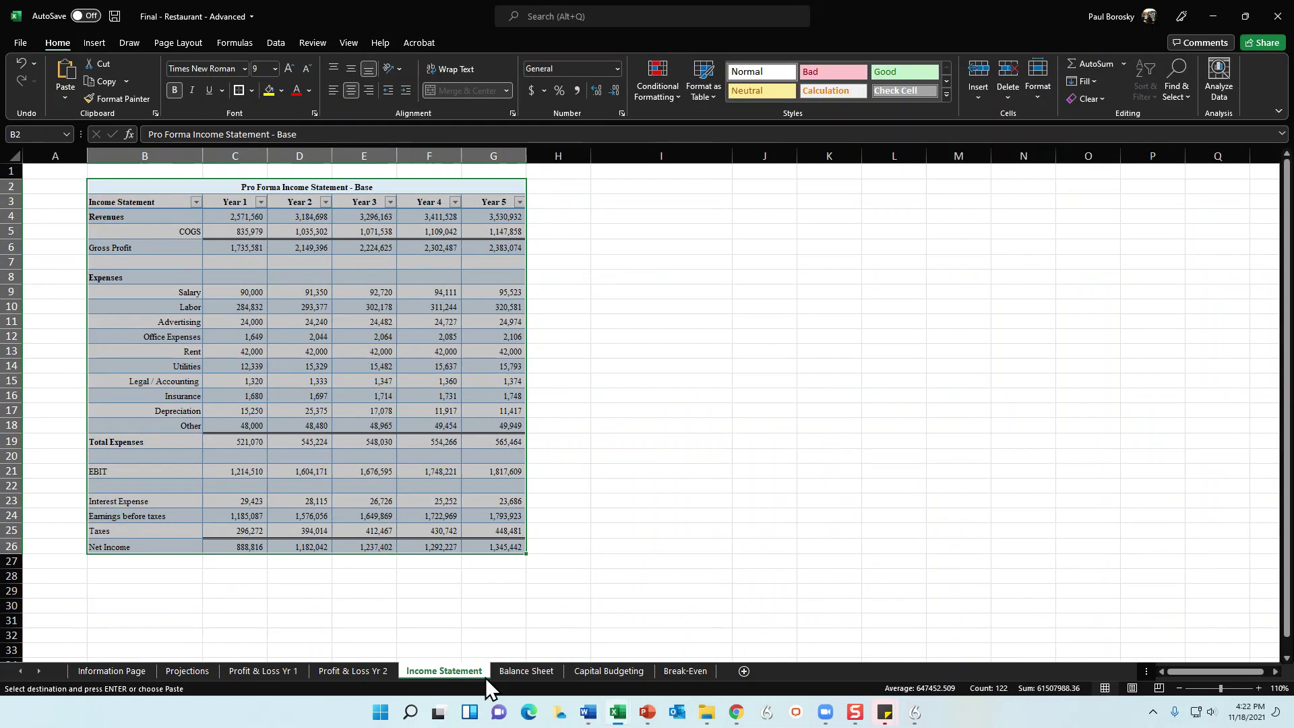
pyautogui.click(661, 278)
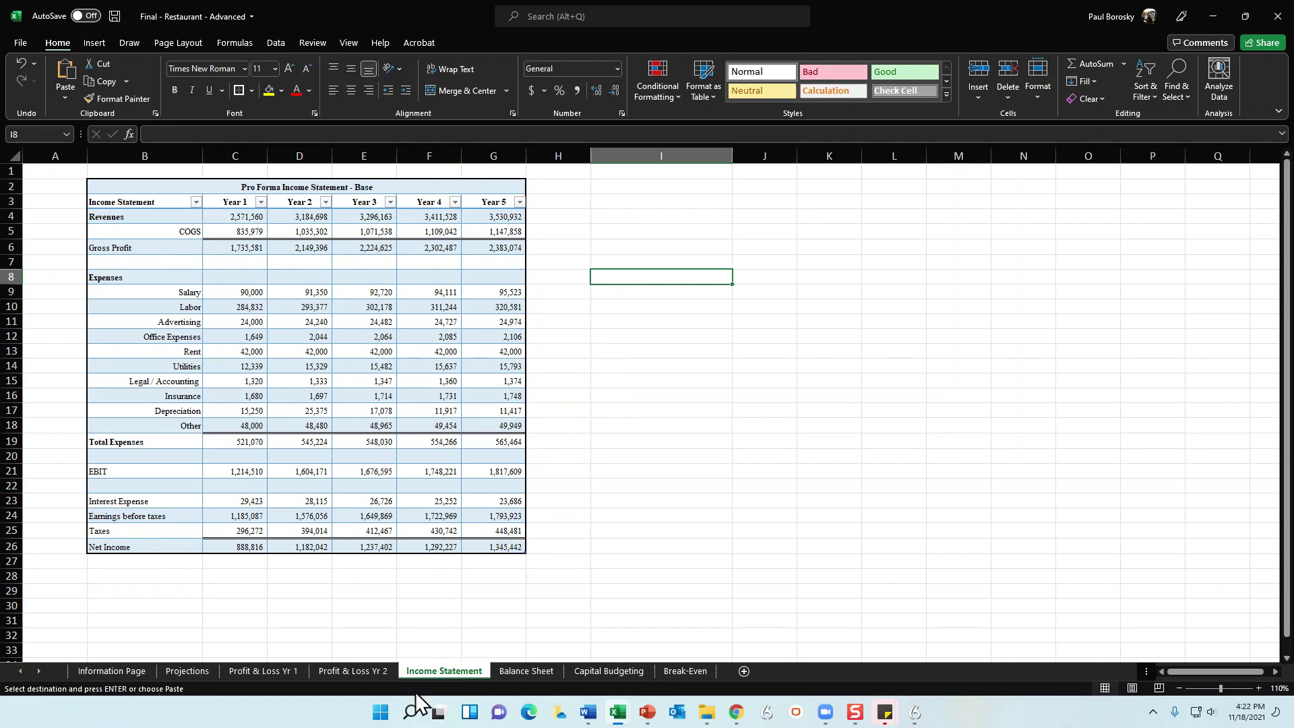
pyautogui.click(520, 670)
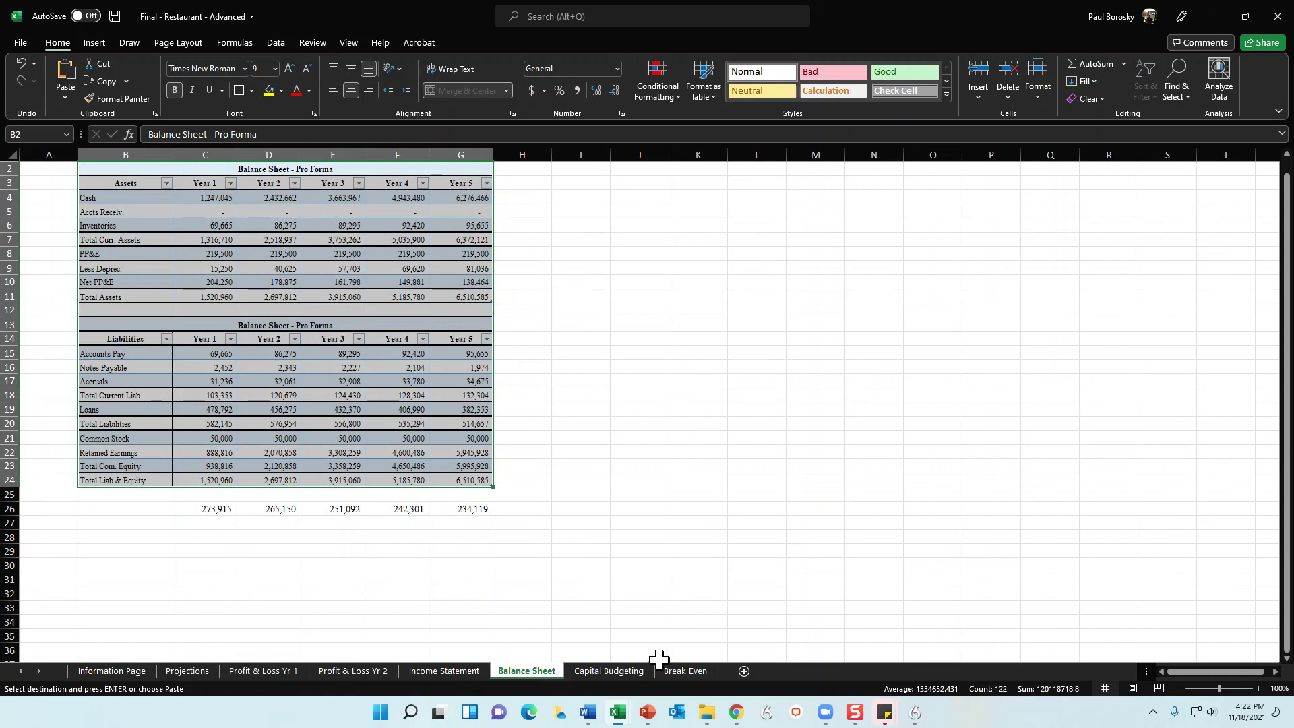
# - Inspect the NPV formula in the Capital Budgeting valuation table and view the Break-Even sheet
pyautogui.click(628, 675)
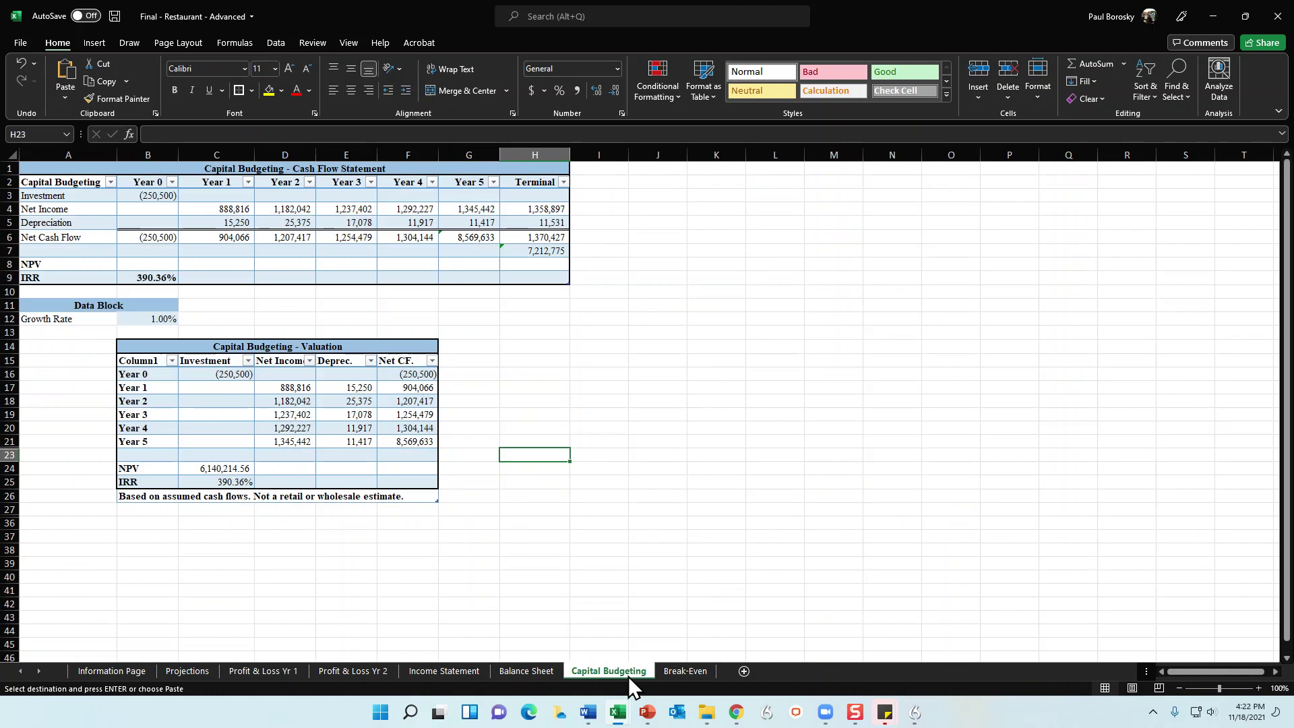
pyautogui.click(239, 466)
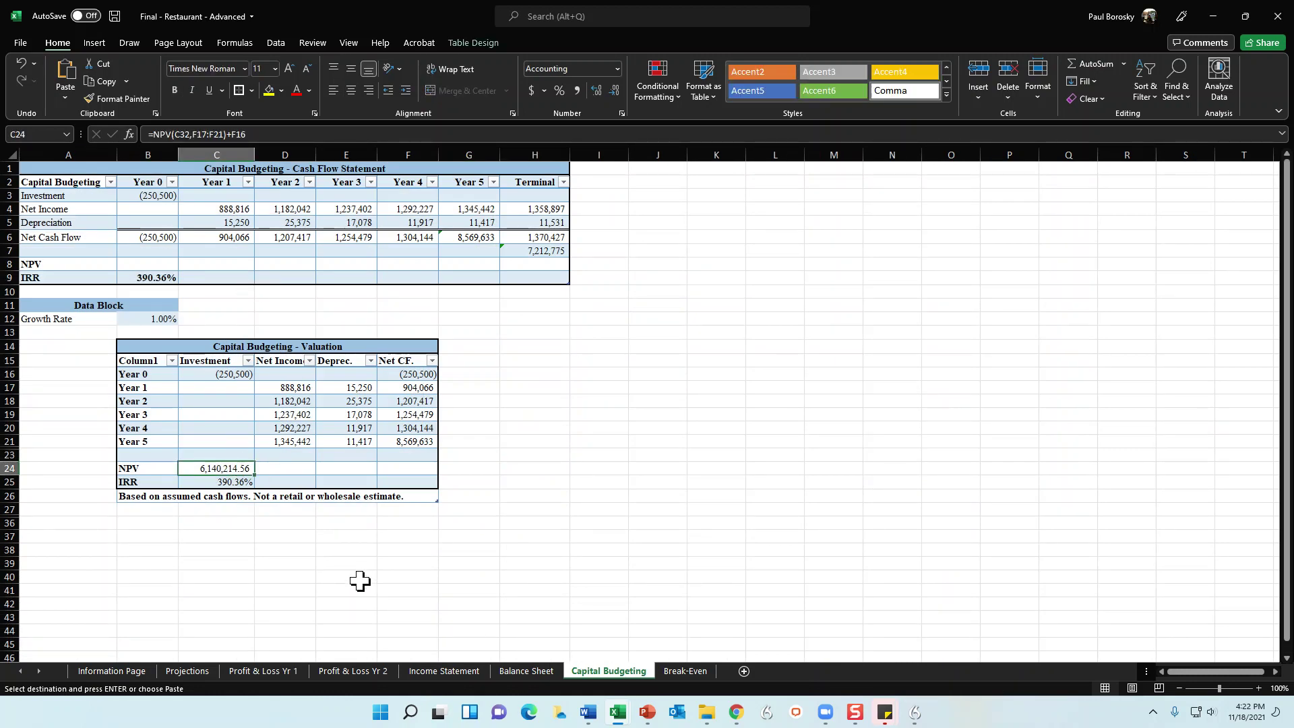
pyautogui.click(700, 667)
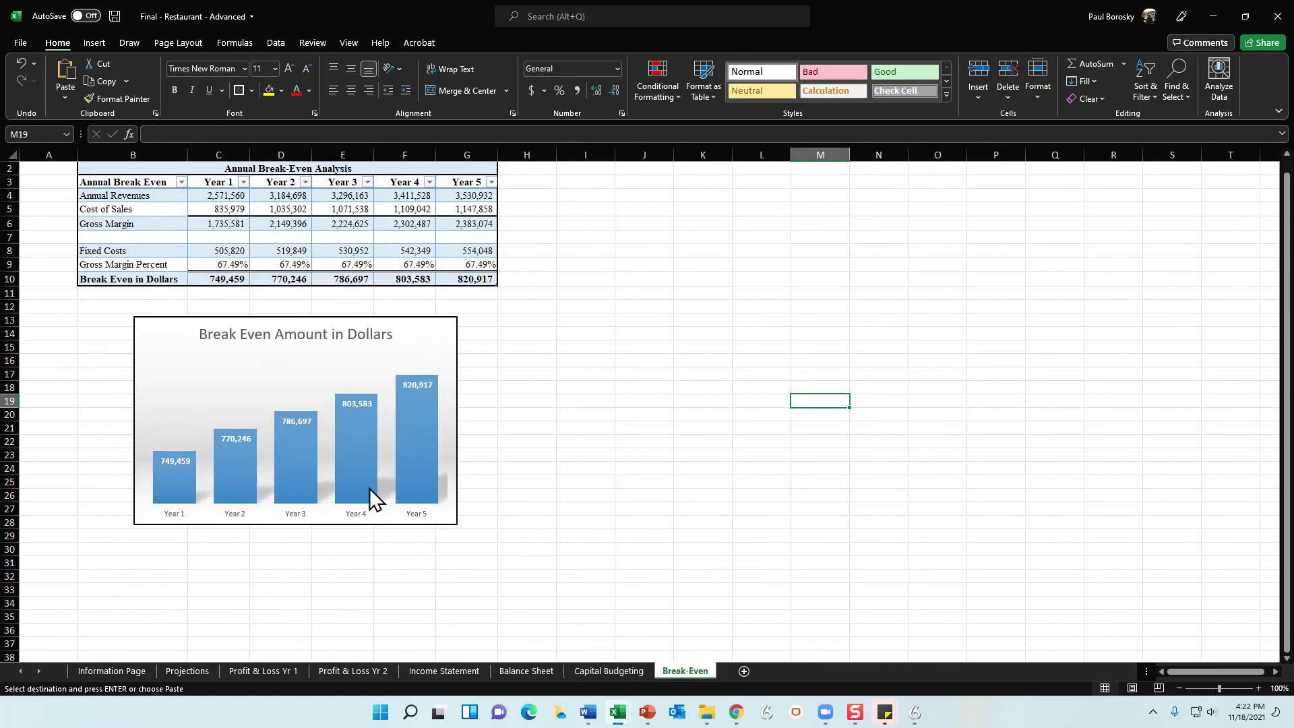
# - Return from the Break-Even chart to the Information Page sheet and review its daily sales, labor and startup cost tables
pyautogui.moveTo(361, 492)
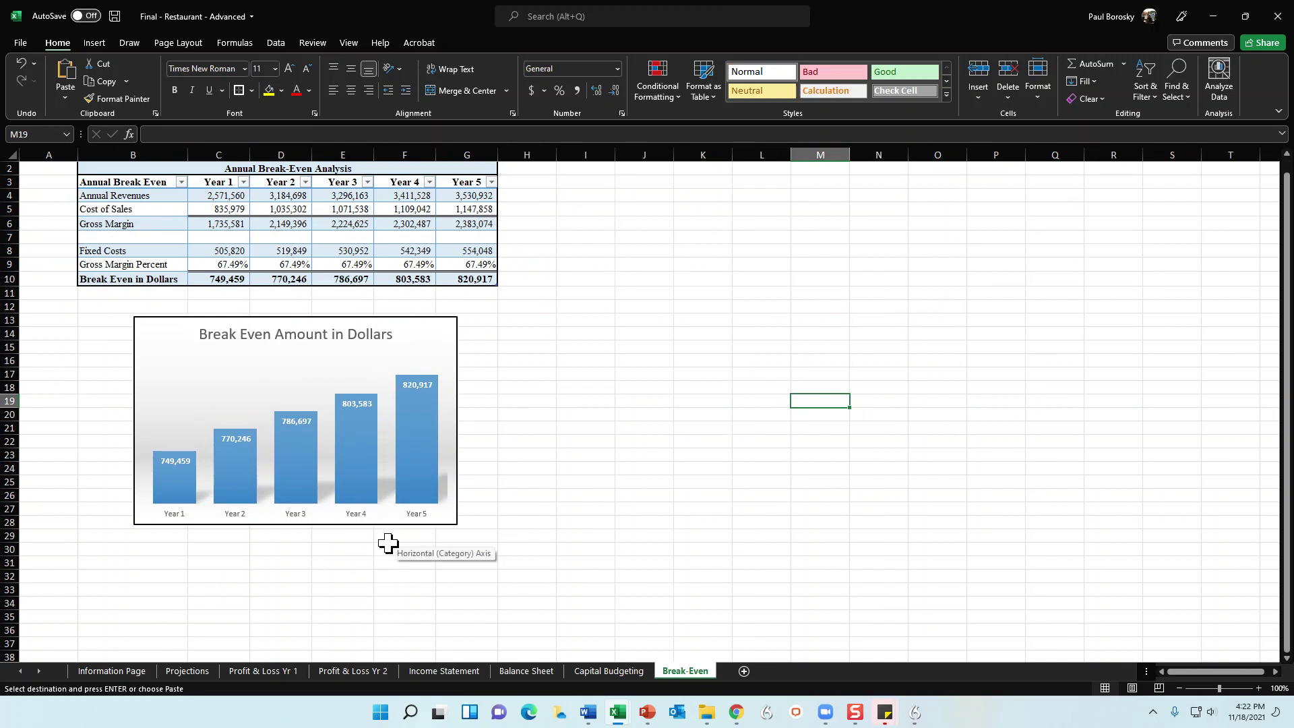
pyautogui.click(102, 671)
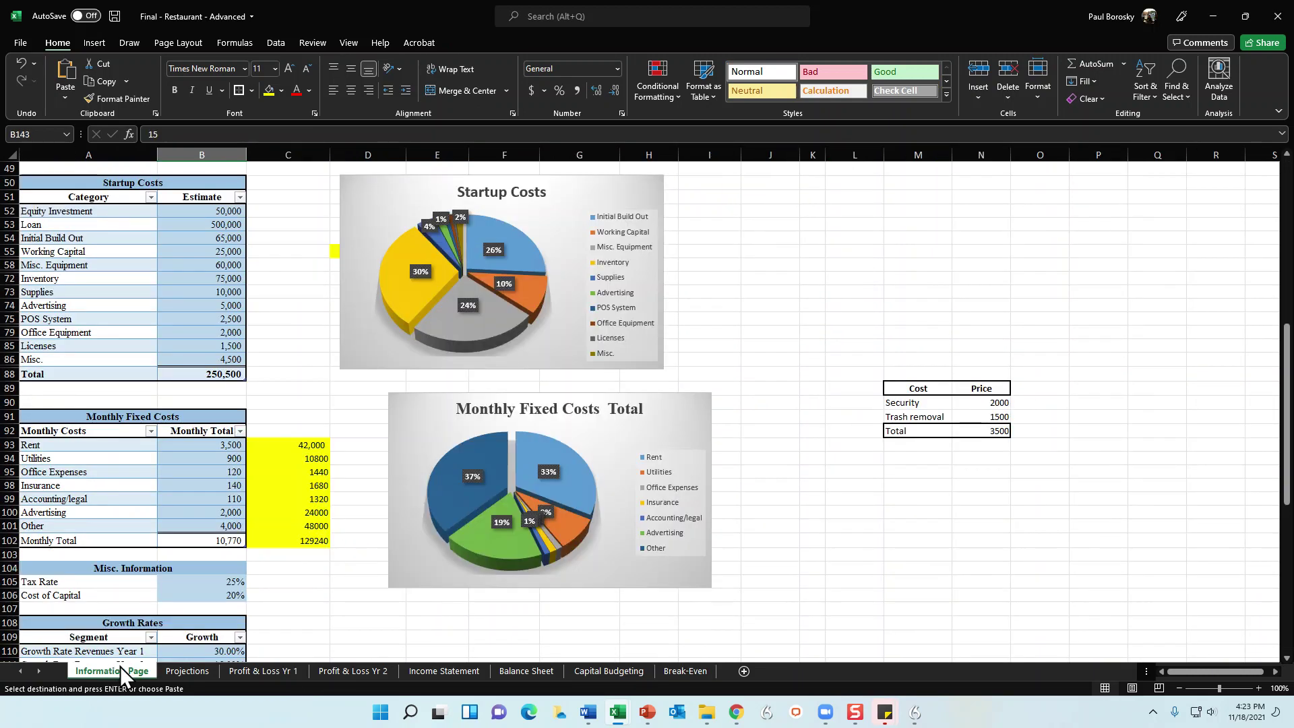
pyautogui.scroll(8, 112, 646)
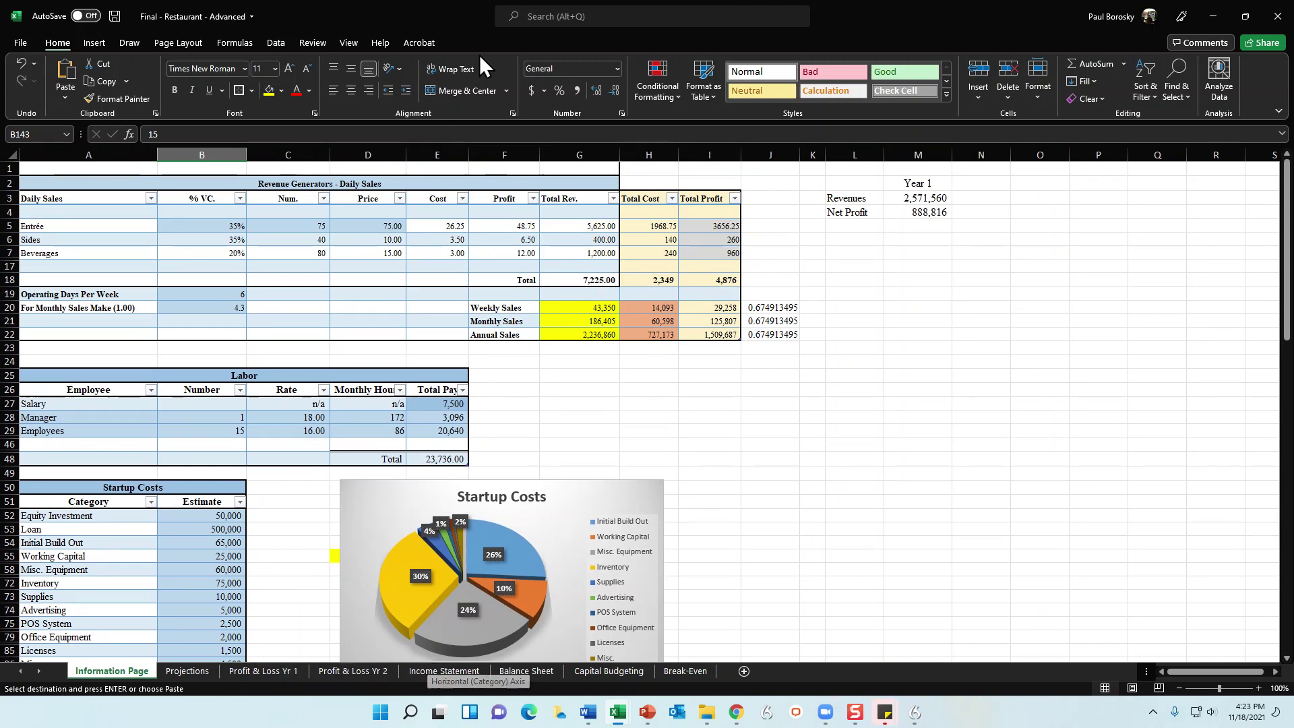
# - Switch to the Business Plan Templates page in Chrome and open Restaurant Templates from the list of templates by industry
pyautogui.moveTo(430, 7); pyautogui.dragTo(1293, 647)
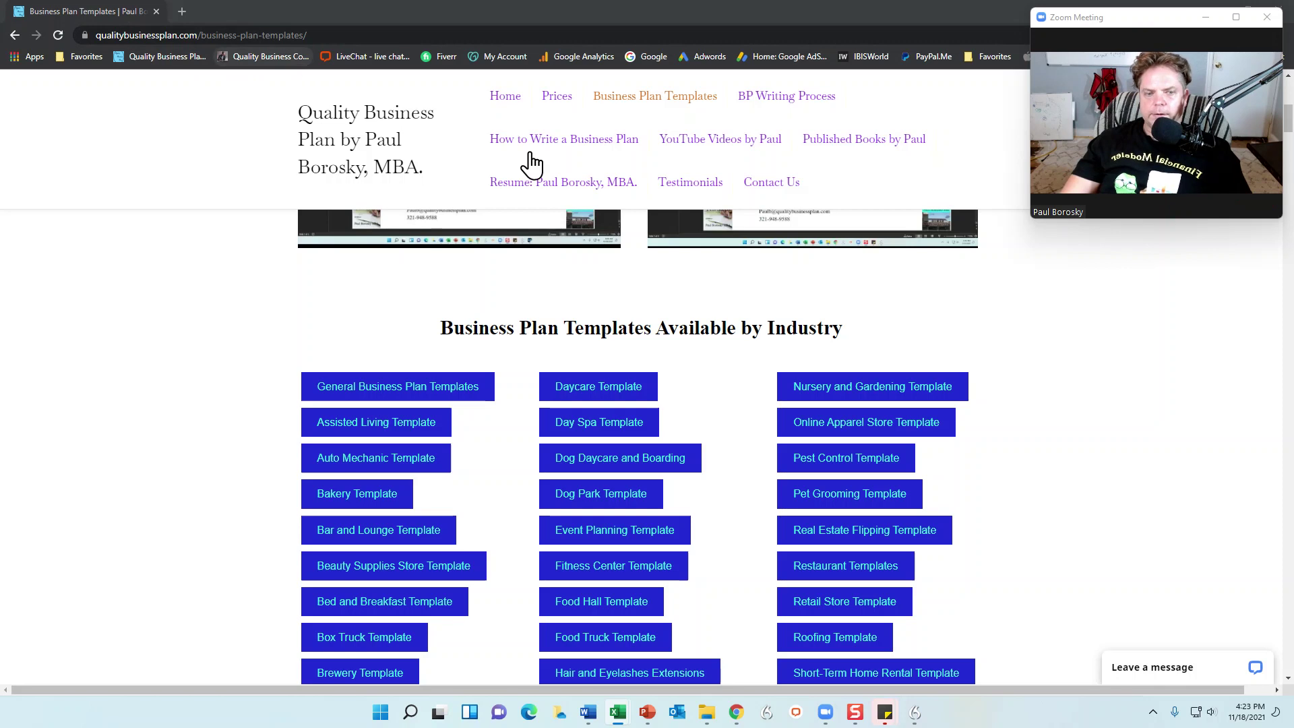
pyautogui.scroll(-1, 936, 554)
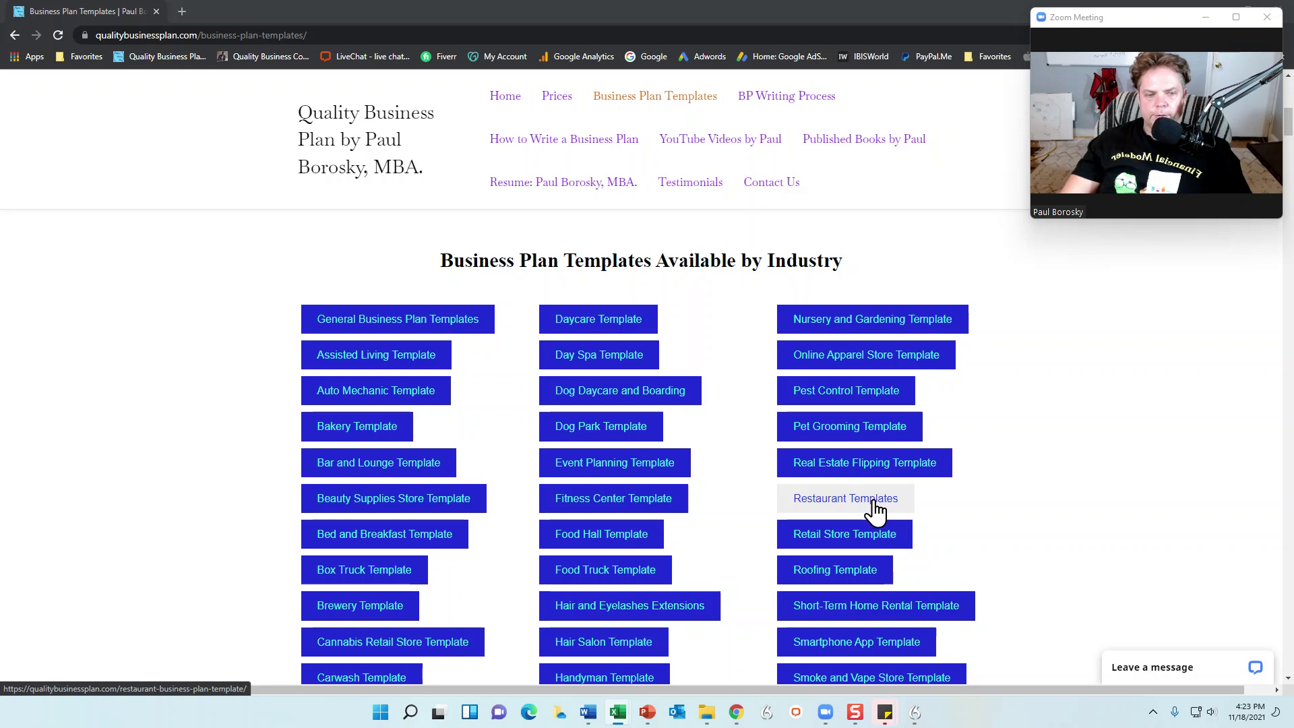
pyautogui.click(839, 503)
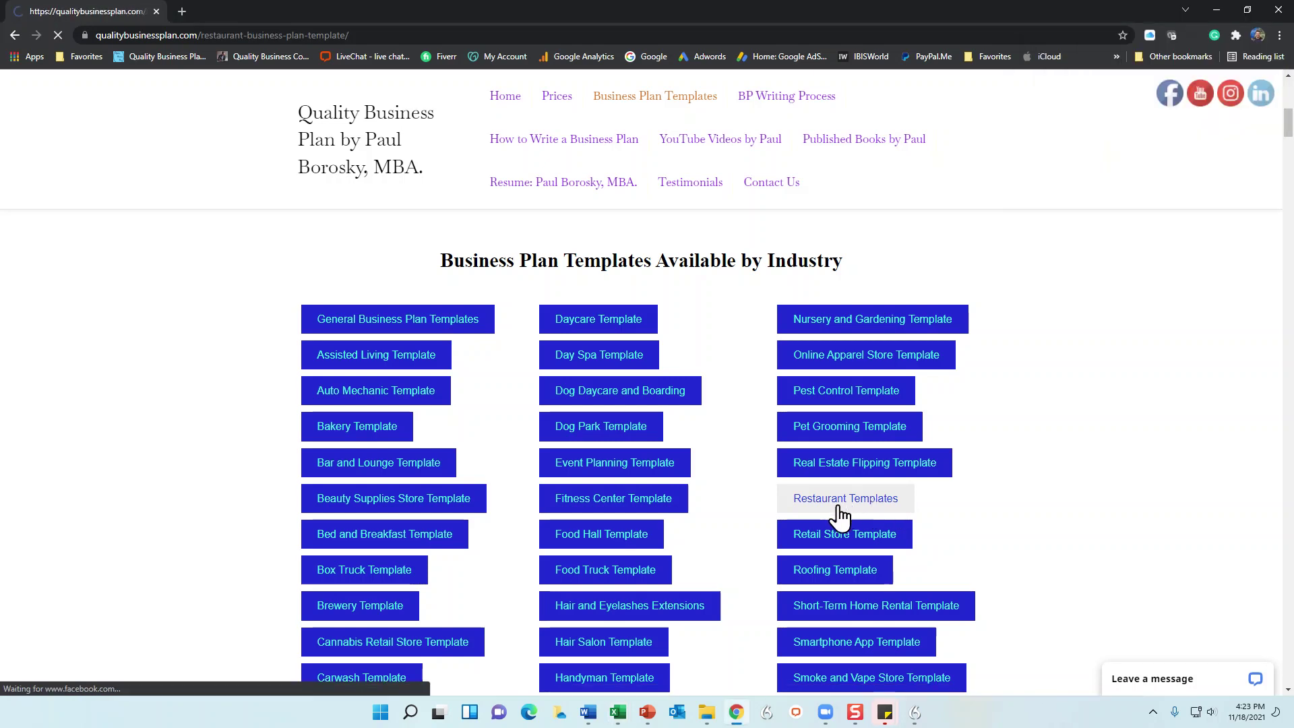
# - Examine the Basic and Advanced Restaurant Business Plan Template offers, including their sale prices, videos and purchase links
pyautogui.scroll(-4, 627, 442)
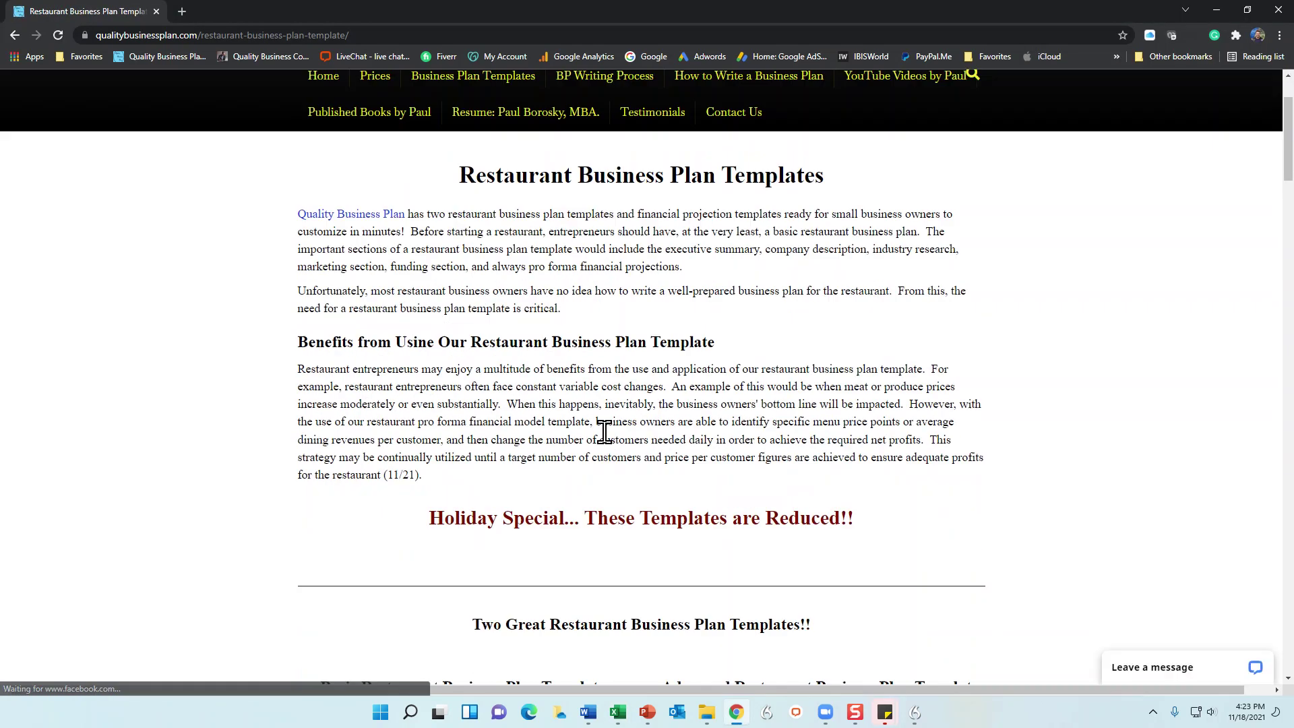
pyautogui.scroll(-3, 620, 441)
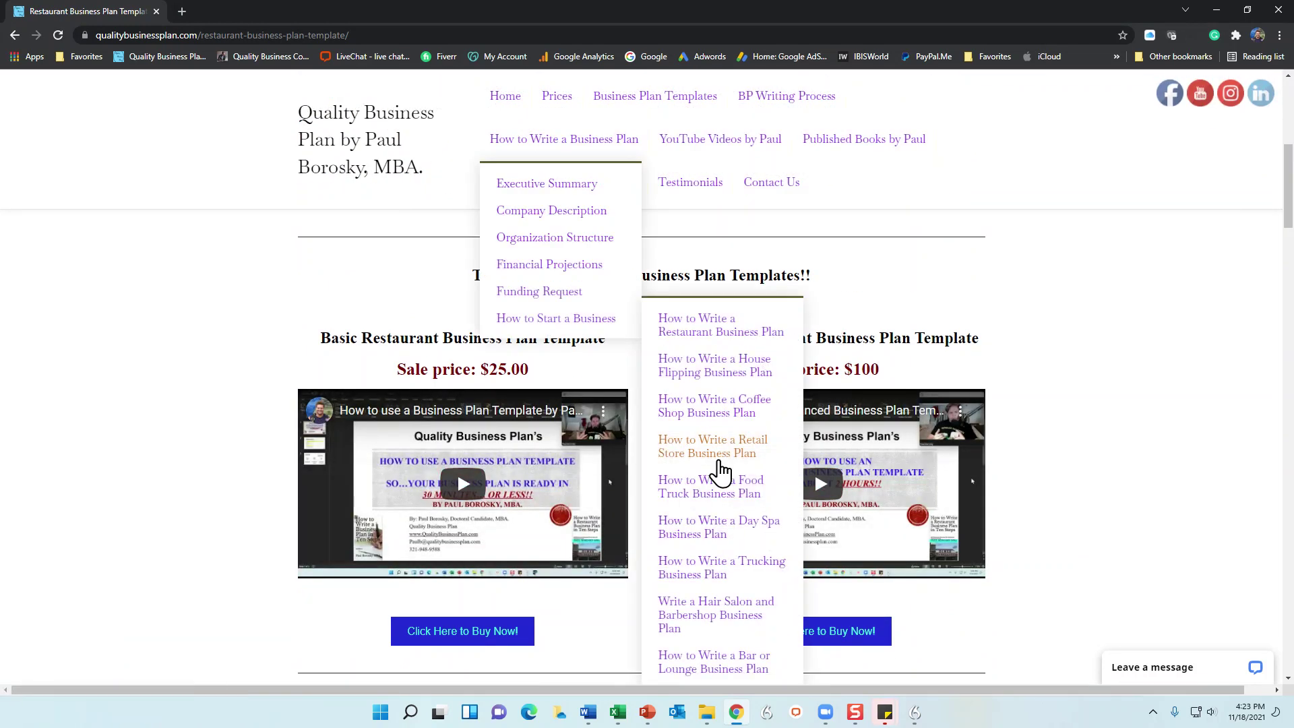
pyautogui.scroll(-2, 886, 460)
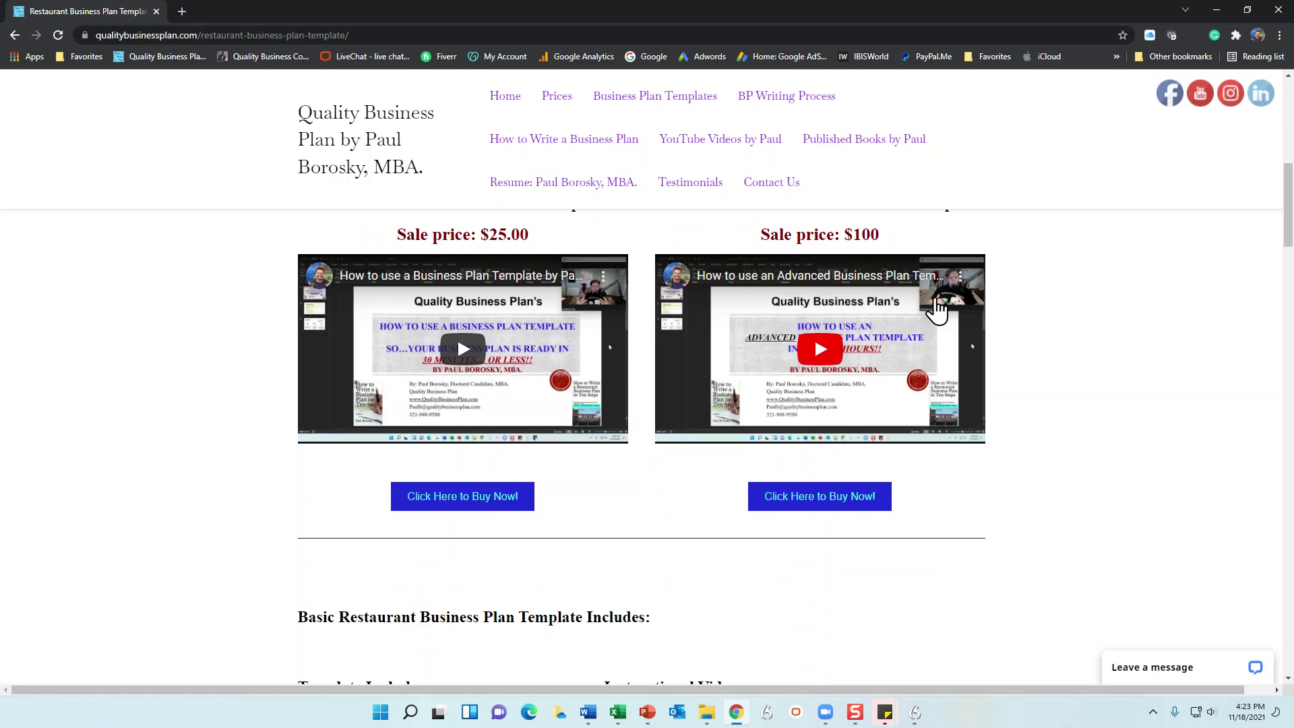
pyautogui.scroll(-1, 876, 350)
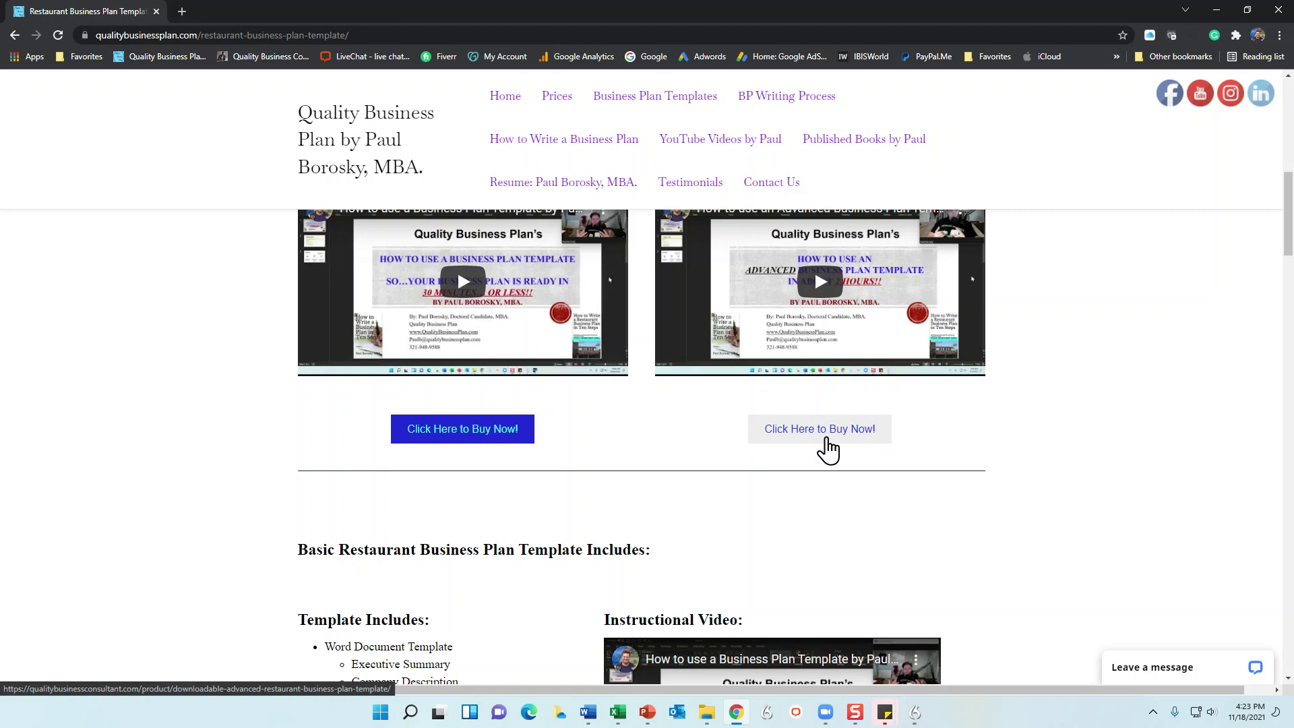
pyautogui.scroll(1, 827, 446)
pyautogui.scroll(-1, 823, 445)
pyautogui.scroll(1, 822, 445)
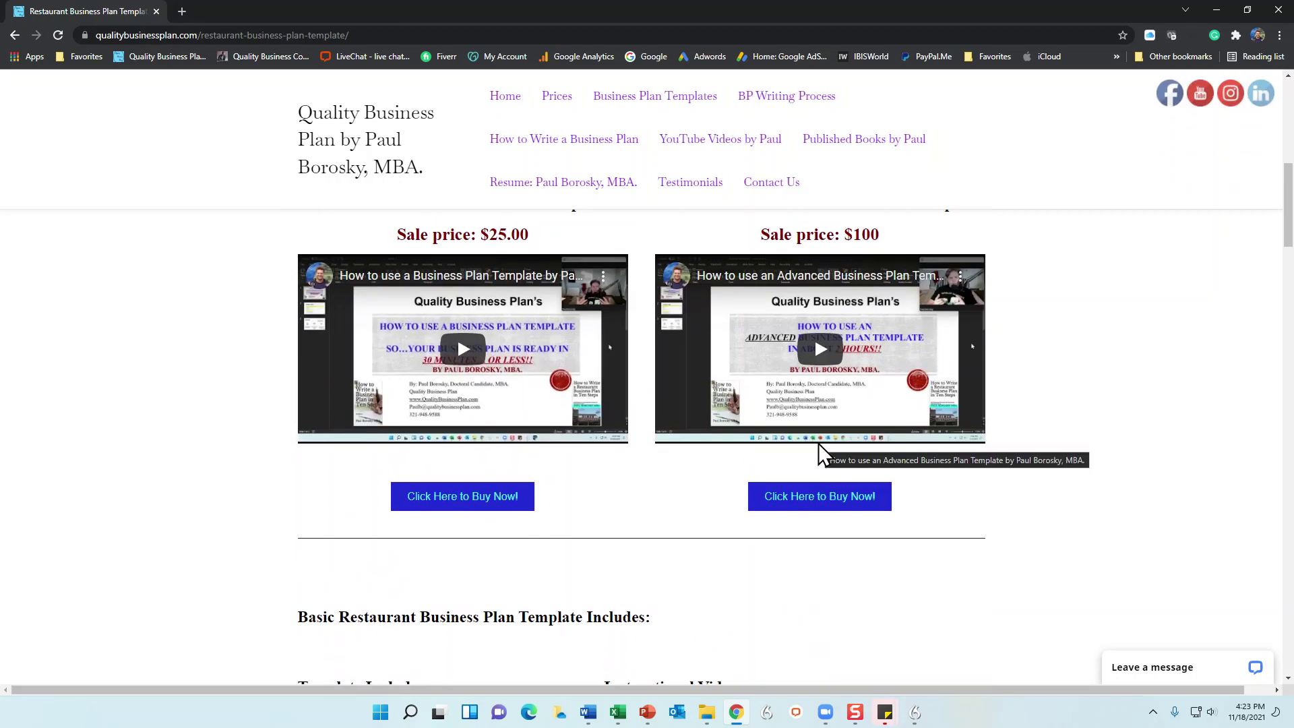